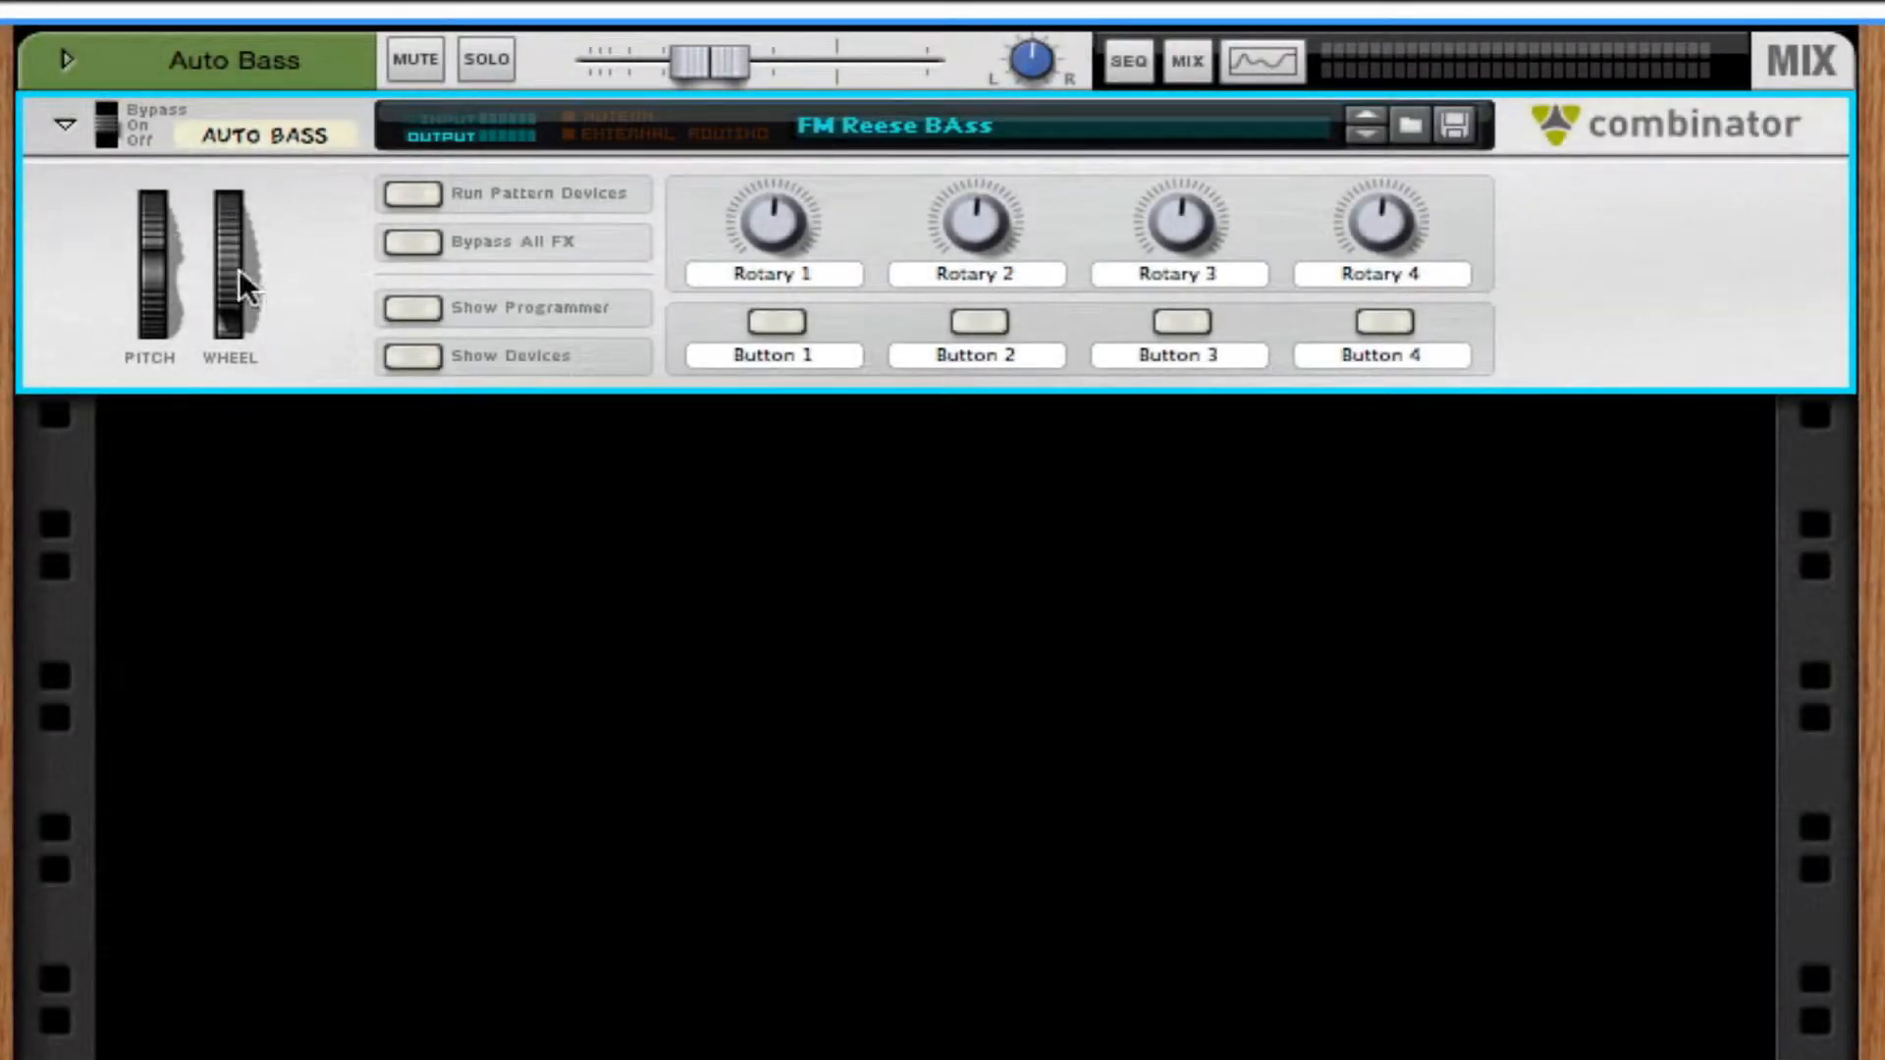
Show the devices inside the FM Reese BAss Combinator and examine Thor's programmer settings.
left_click(413, 356)
scroll(1438, 717, "down", 5)
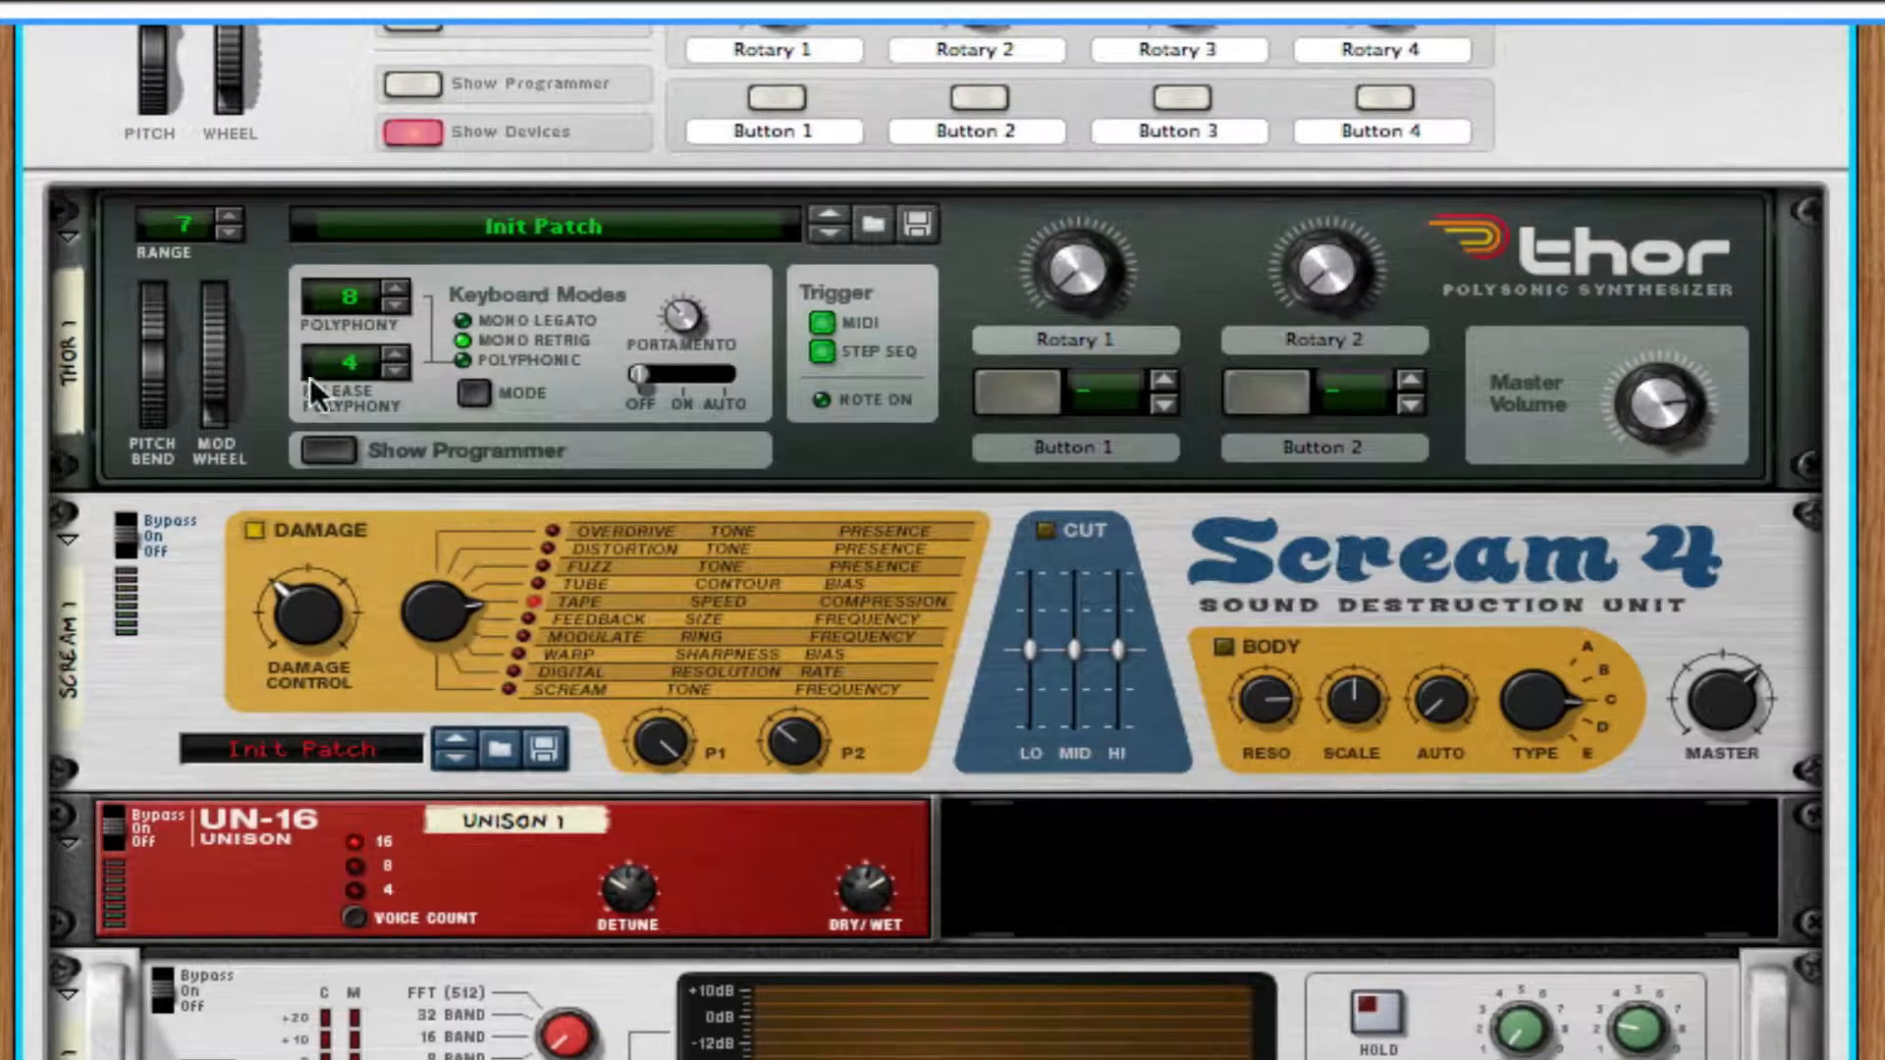
left_click(322, 450)
scroll(714, 911, "down", 5)
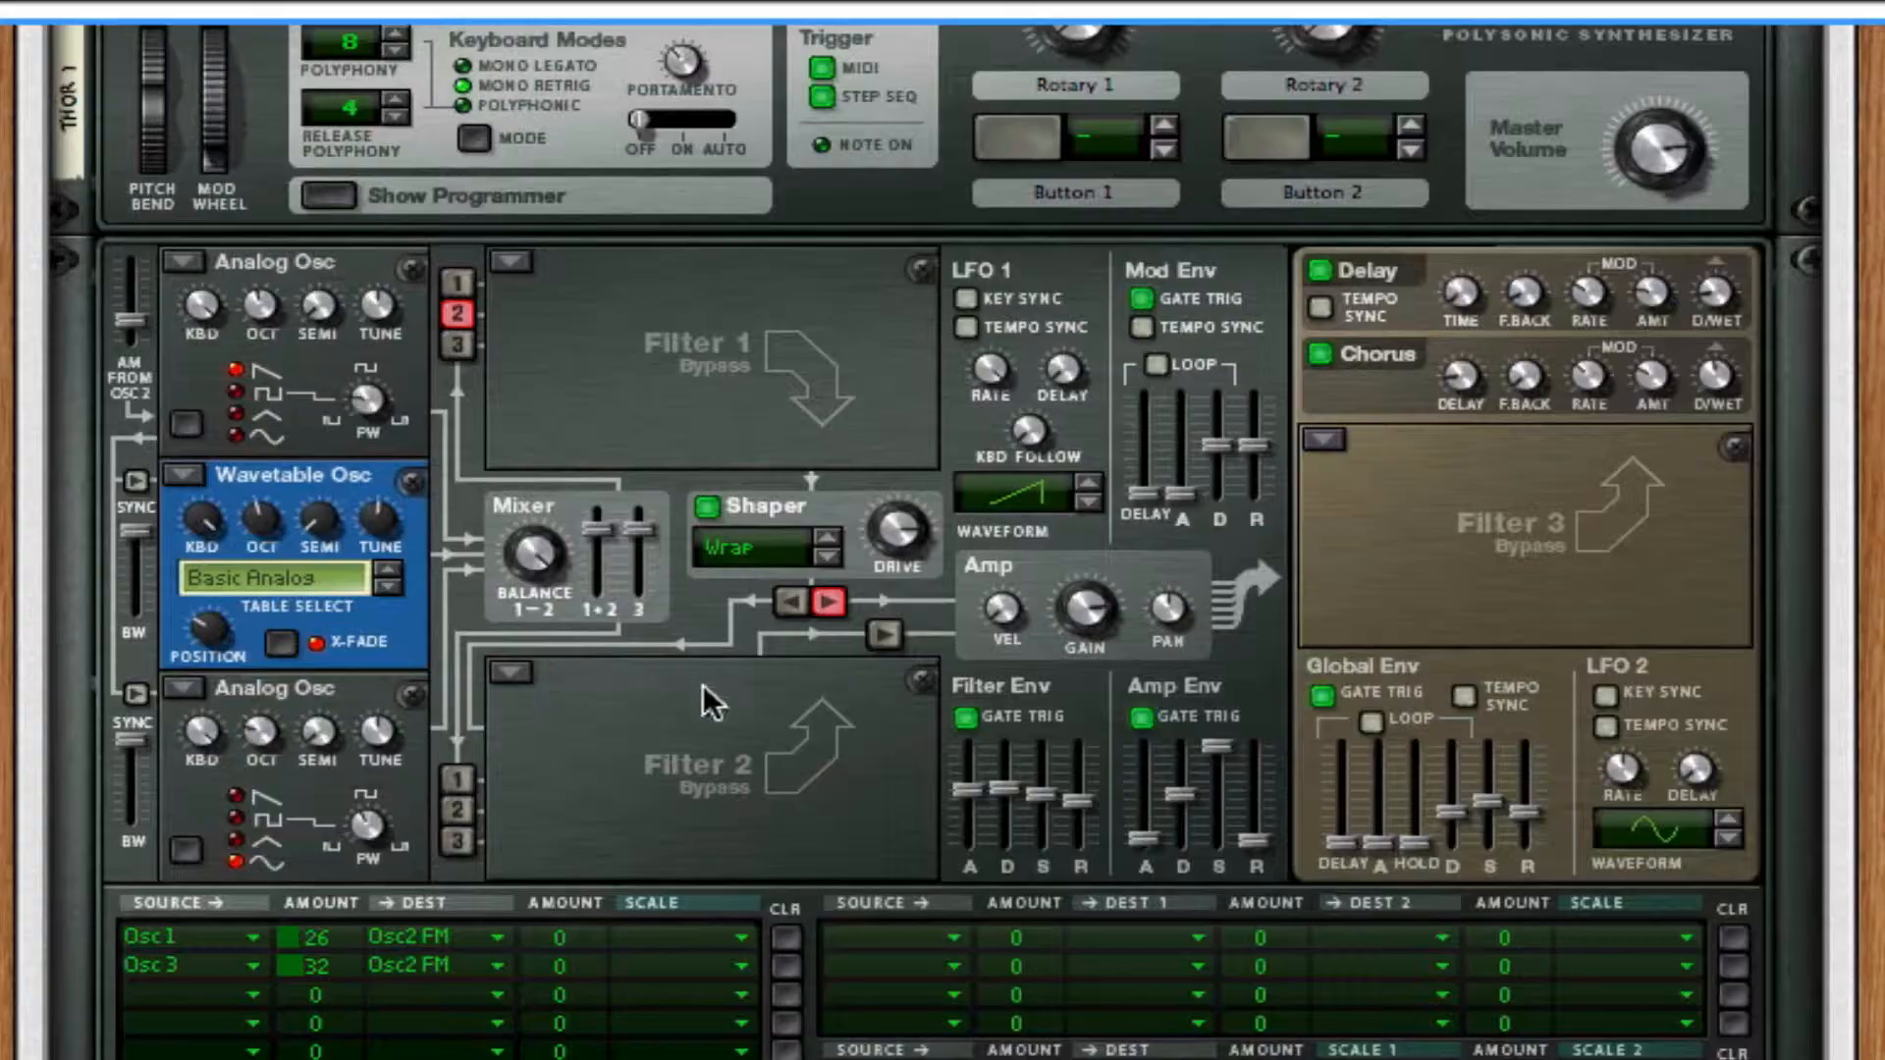
scroll(703, 688, "up", 10)
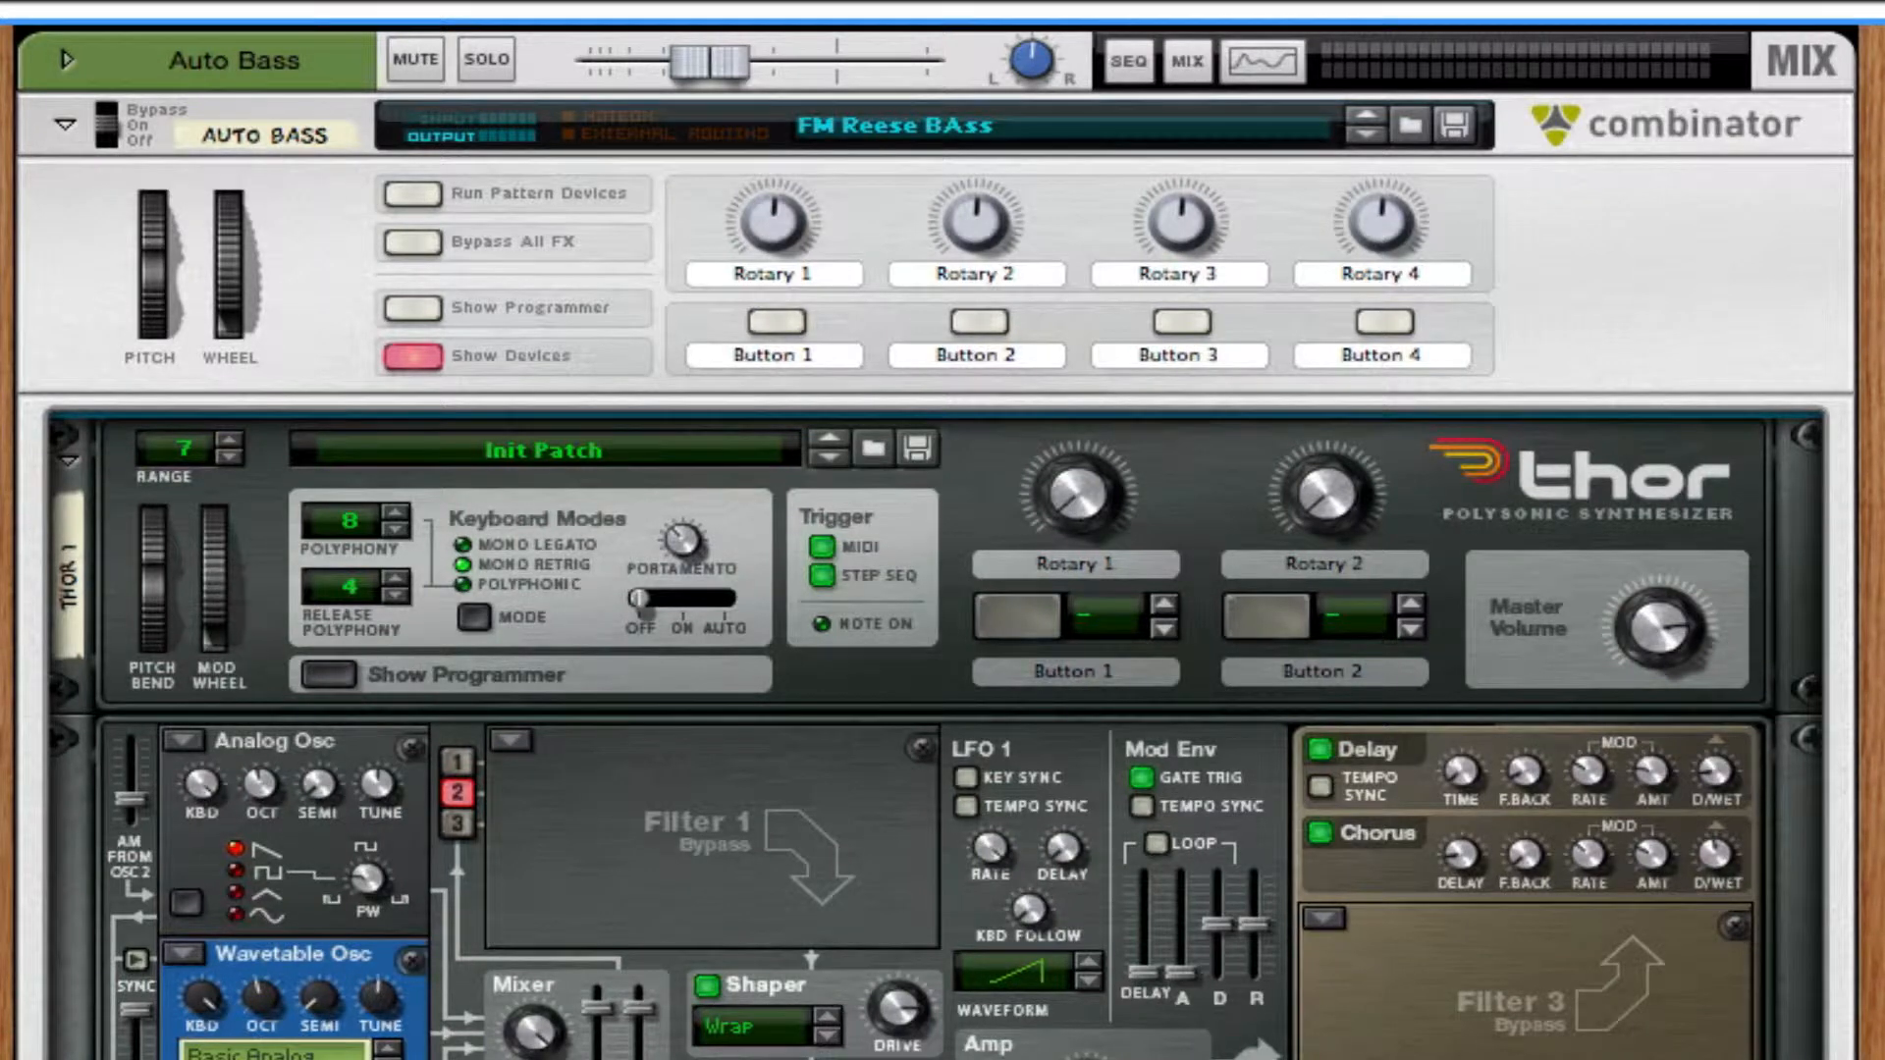
Play the FM Reese BAss patch and review its Thor modulation routings and effects chain.
key("space")
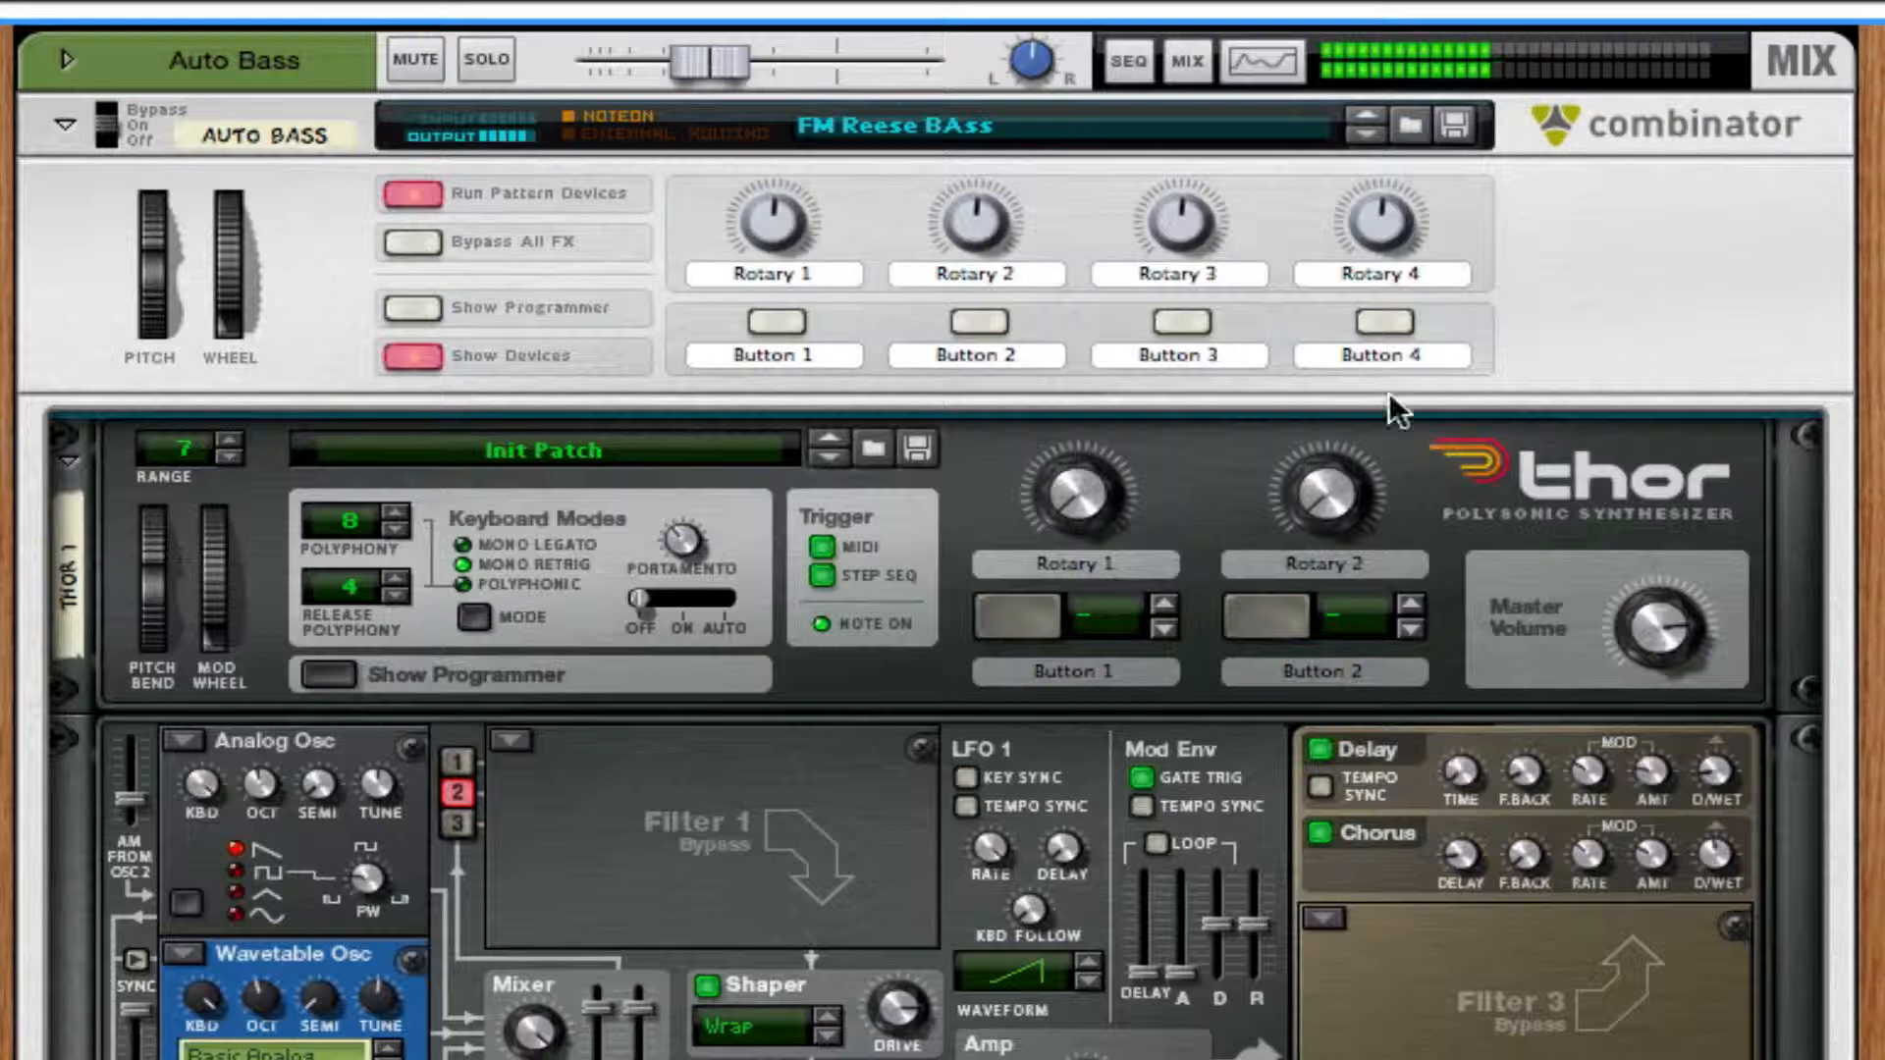
scroll(927, 428, "down", 5)
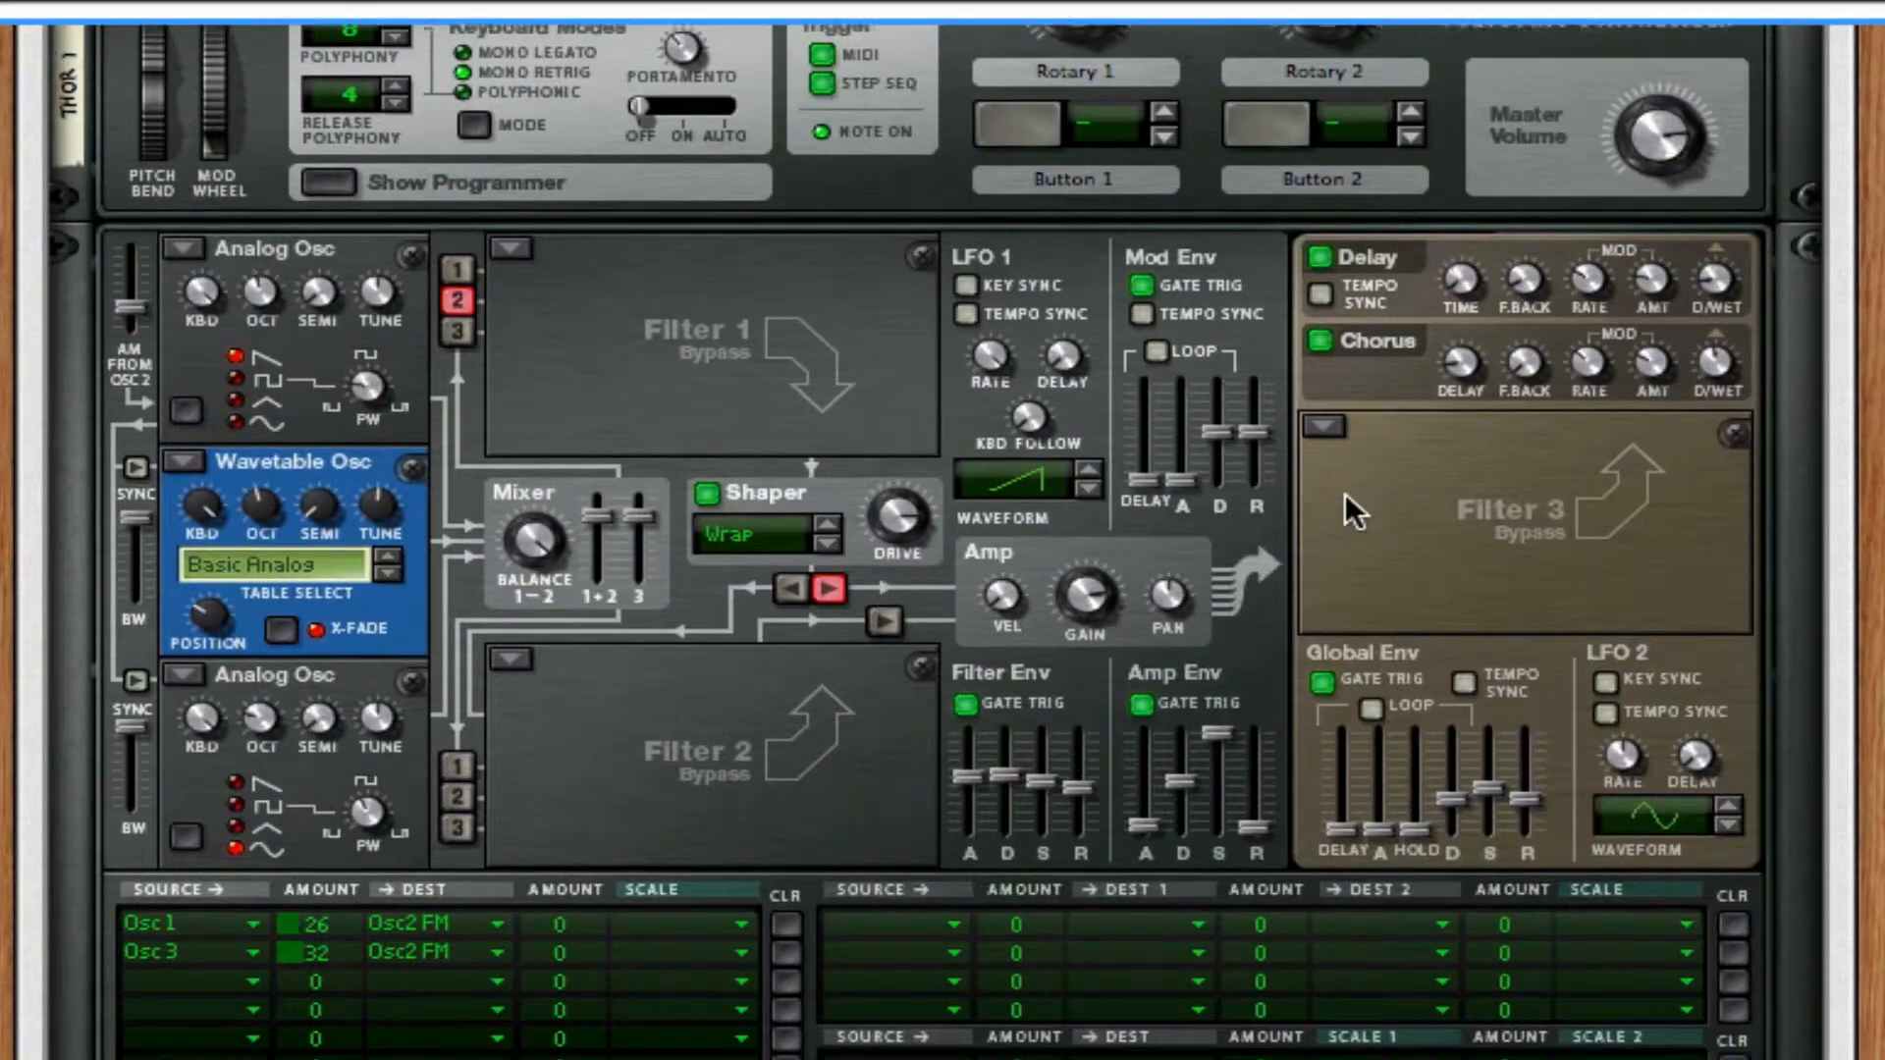
scroll(1345, 506, "down", 5)
scroll(1345, 496, "down", 2)
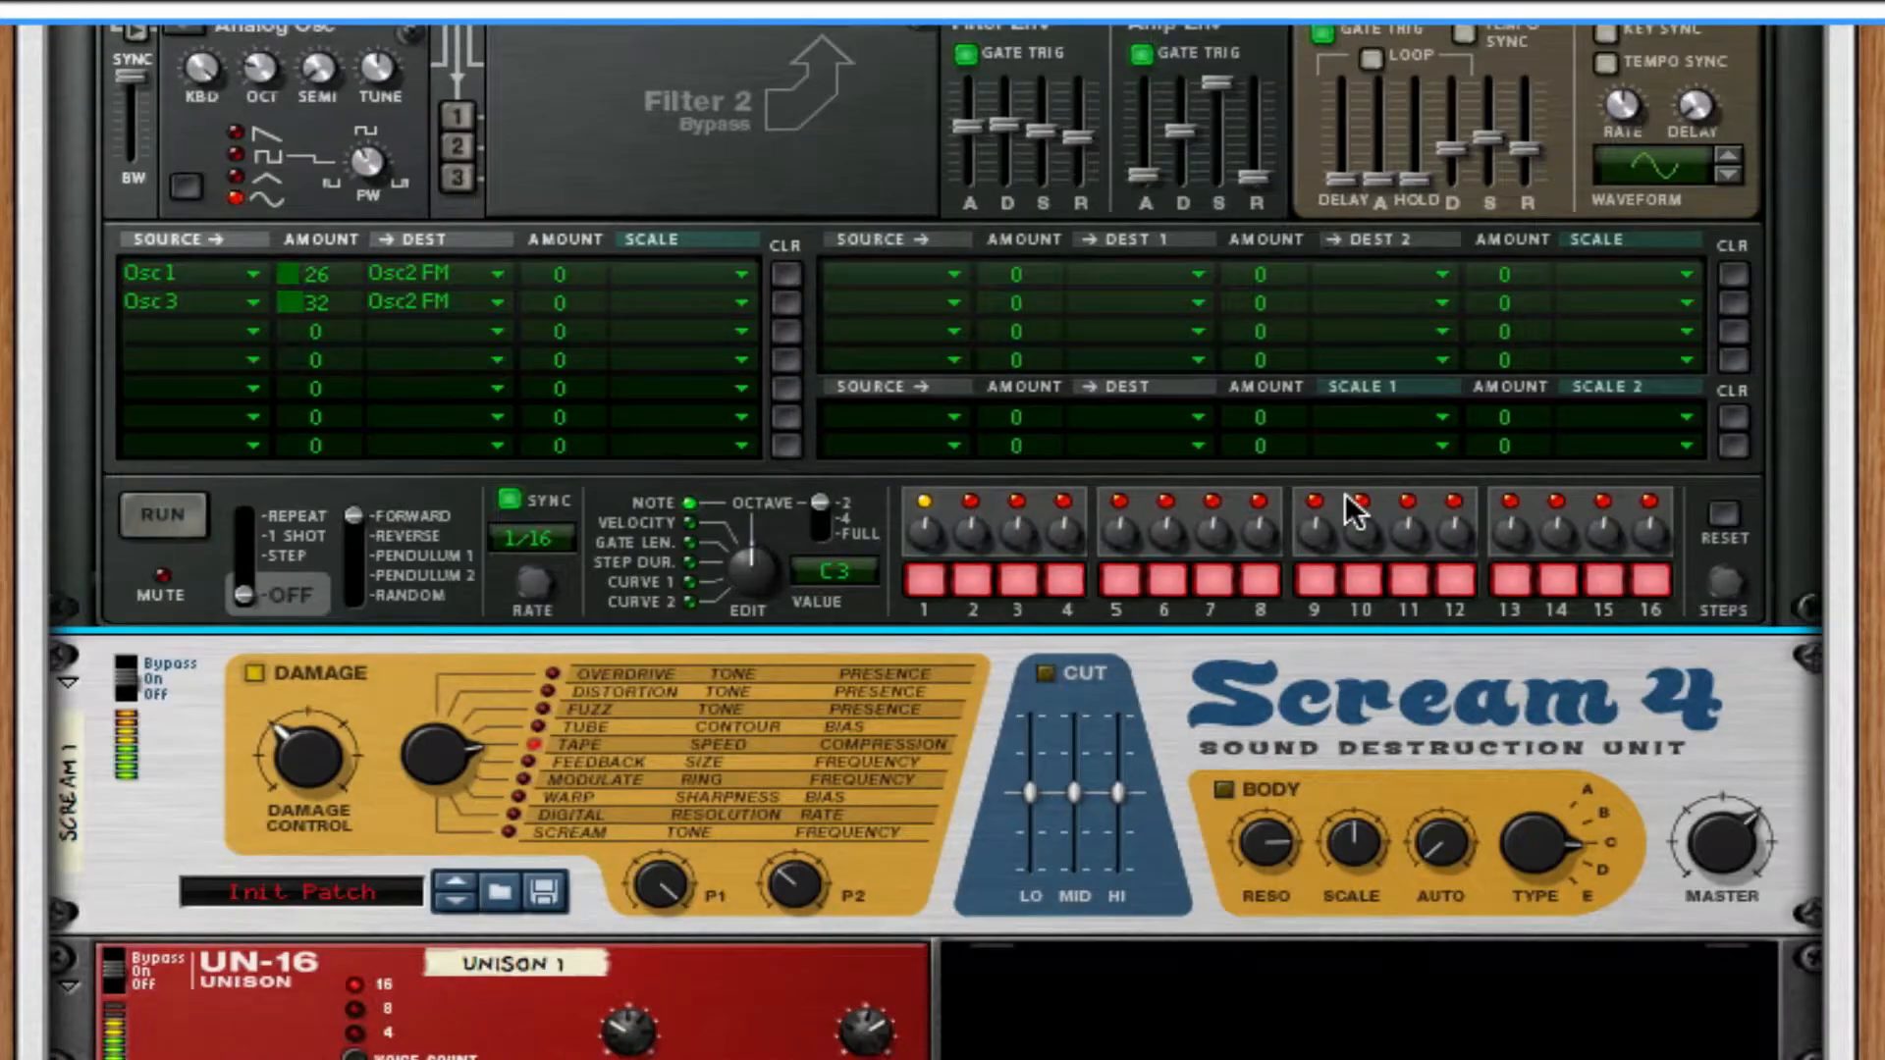
scroll(1350, 500, "down", 3)
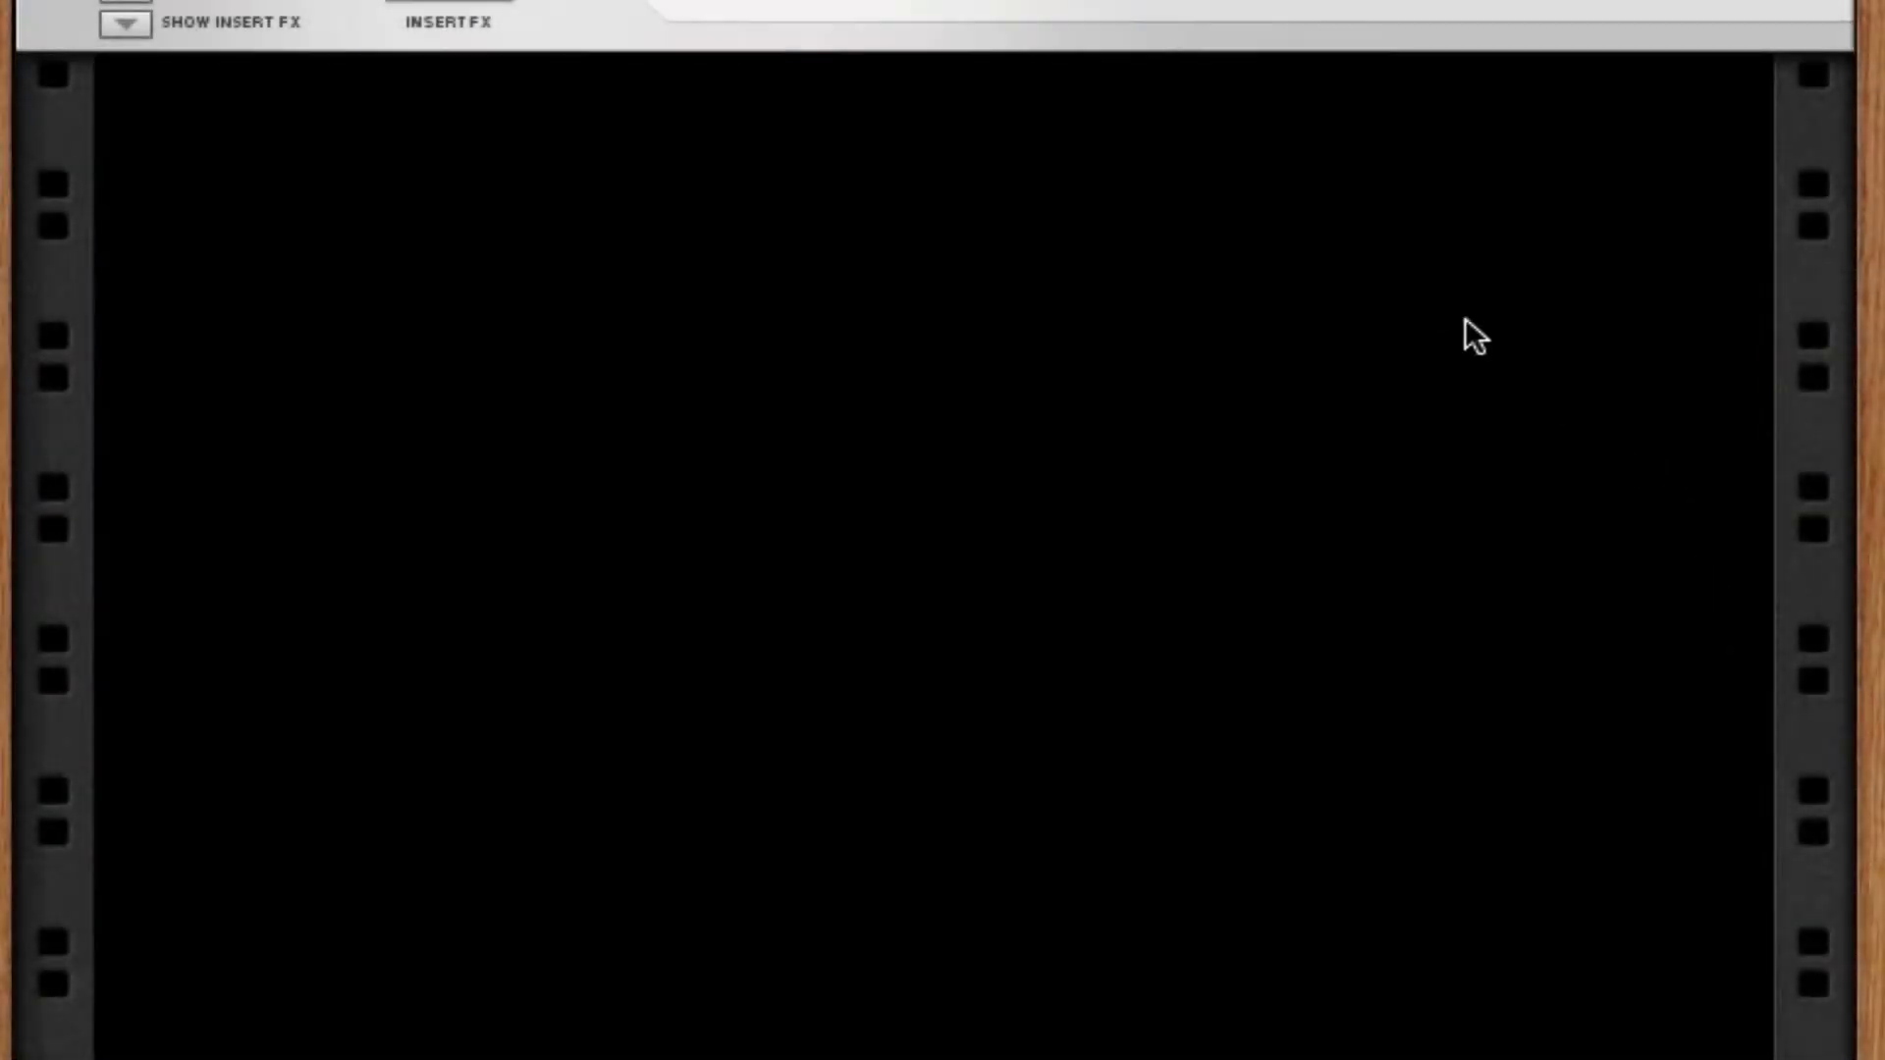
Create a new Combinator in the empty rack space.
right_click(1024, 200)
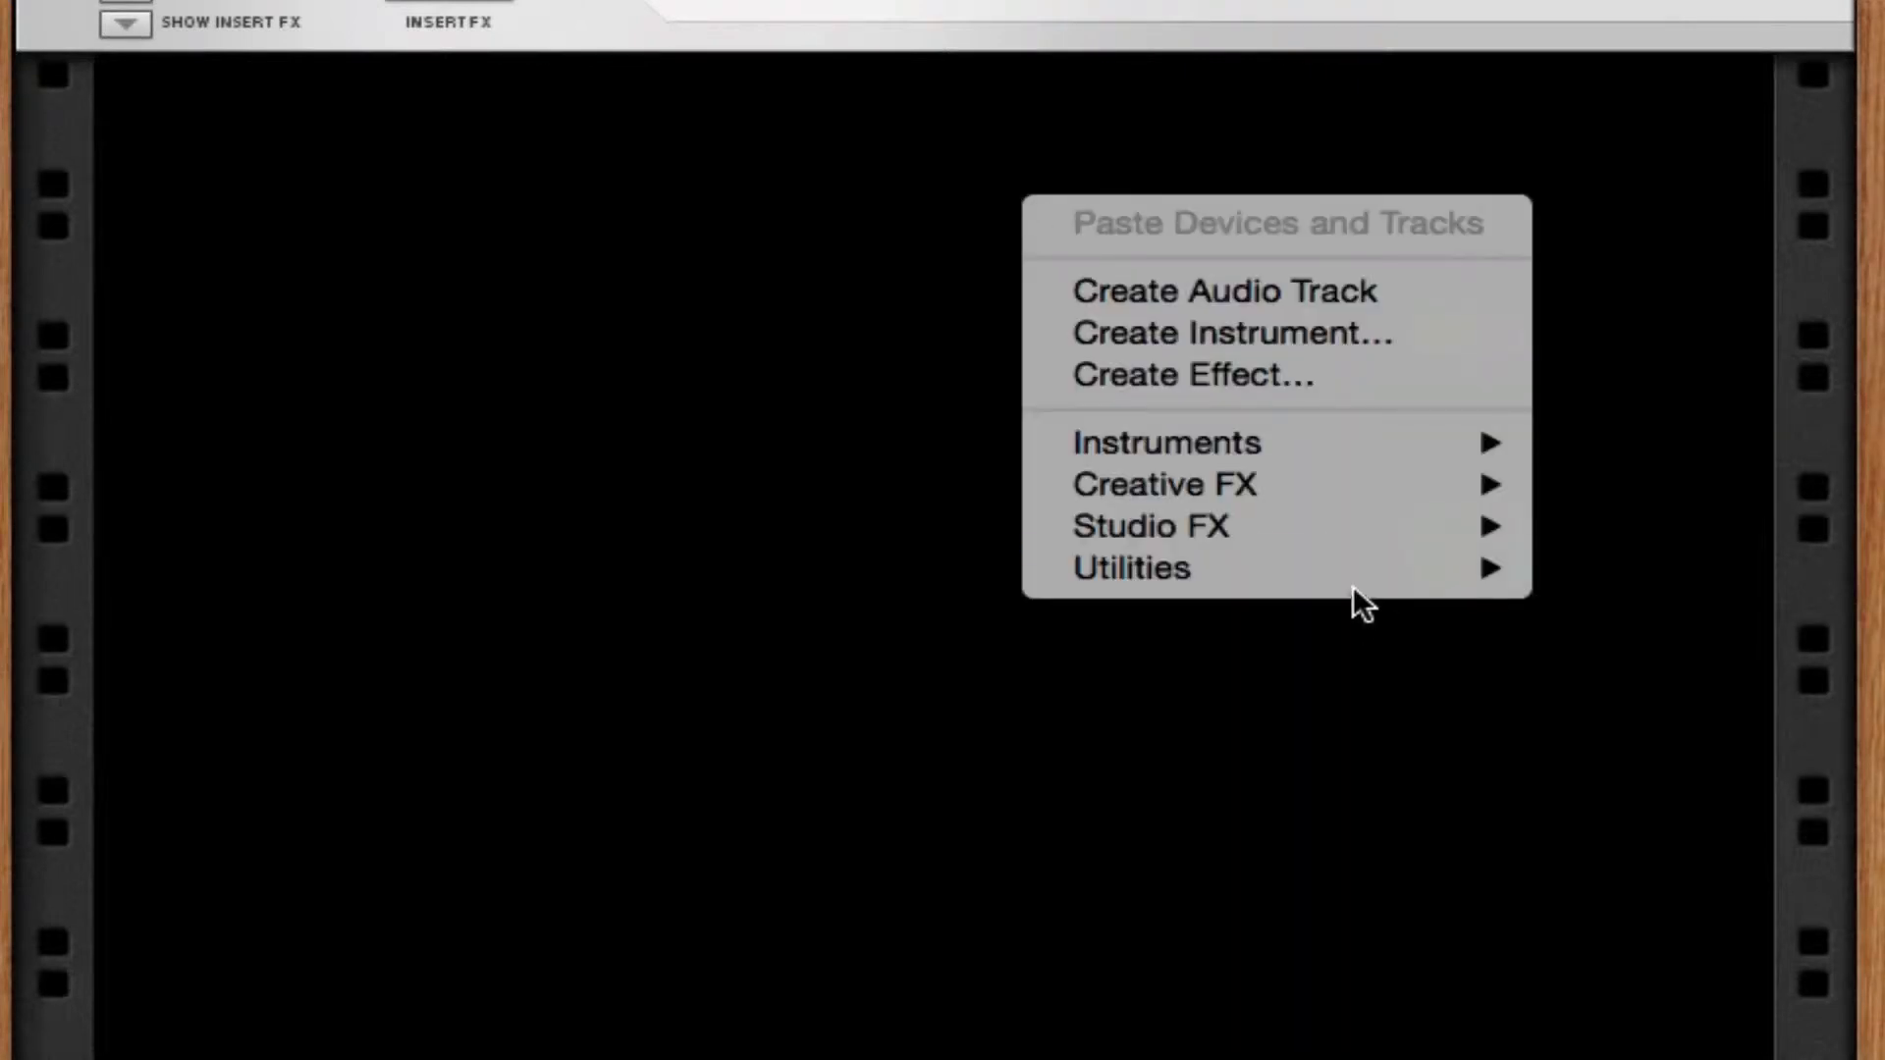
mouse_move(1375, 568)
left_click(1636, 558)
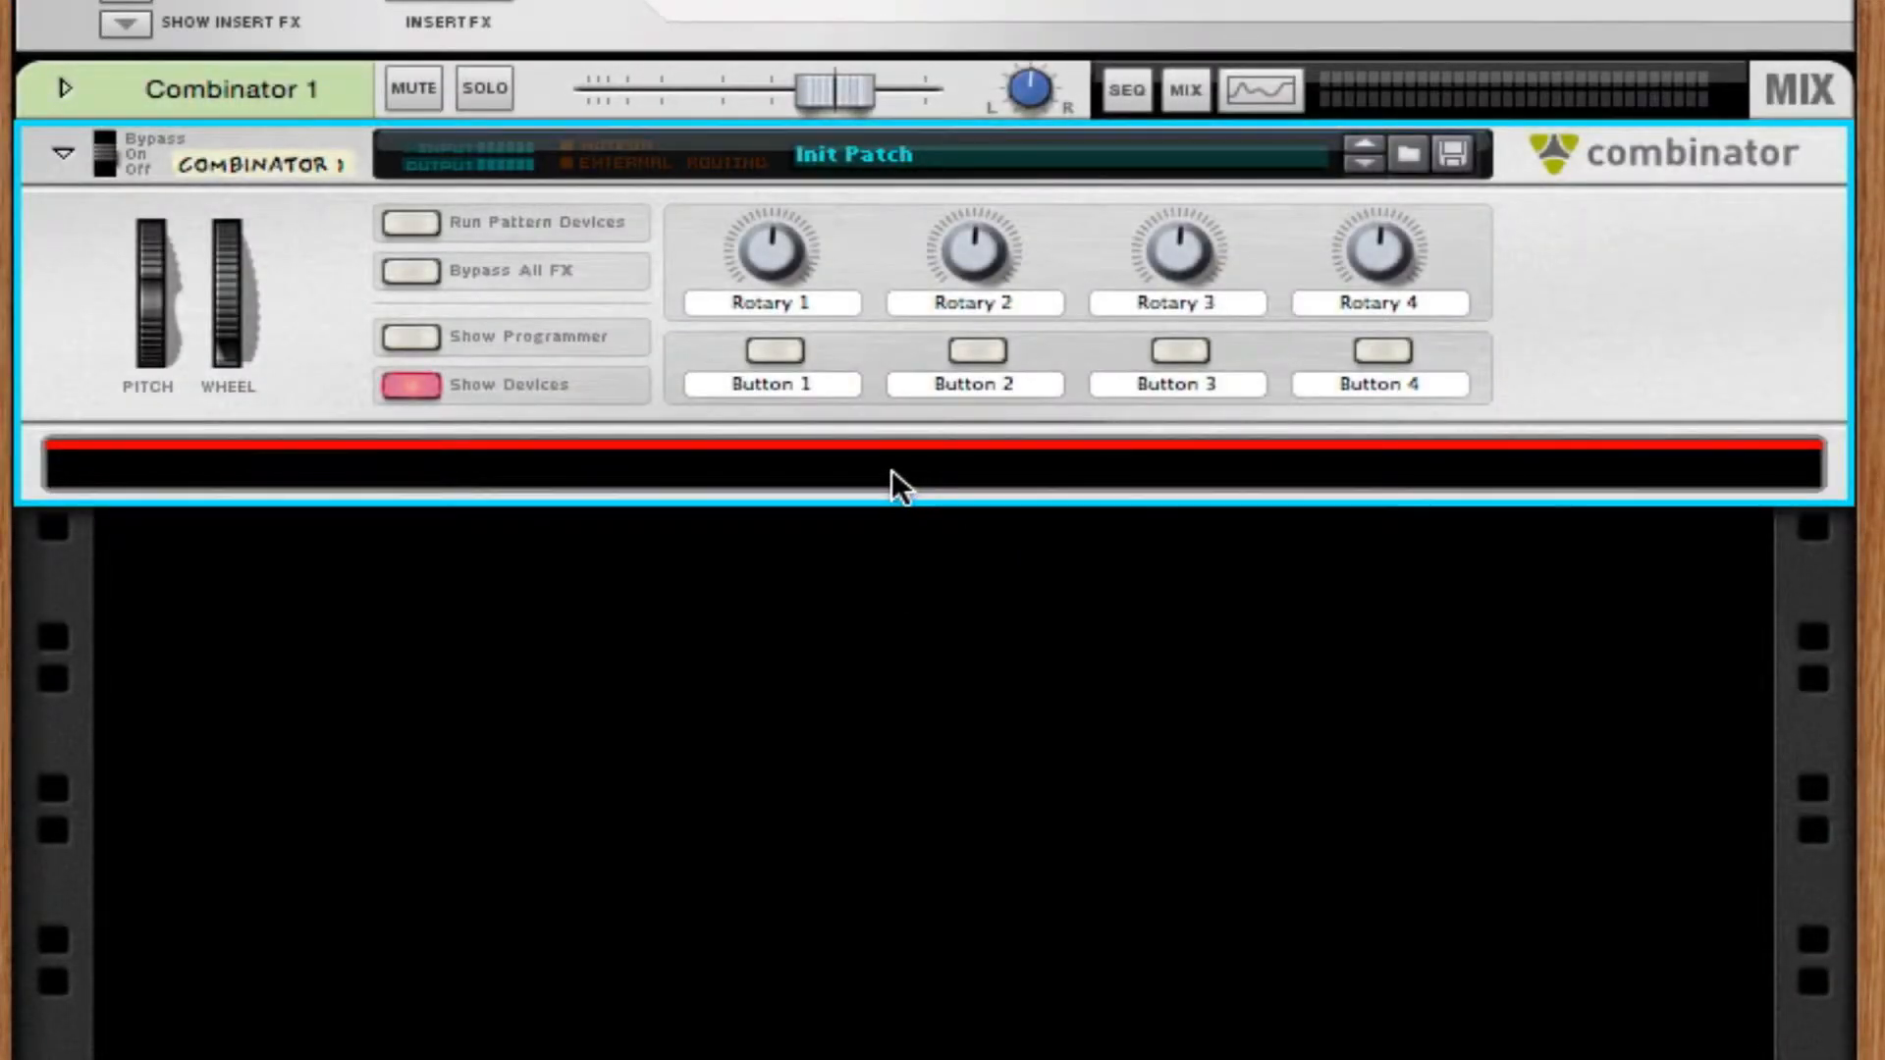
Add a Thor synthesizer inside the new Combinator and show its programmer.
right_click(1193, 473)
mouse_move(1377, 879)
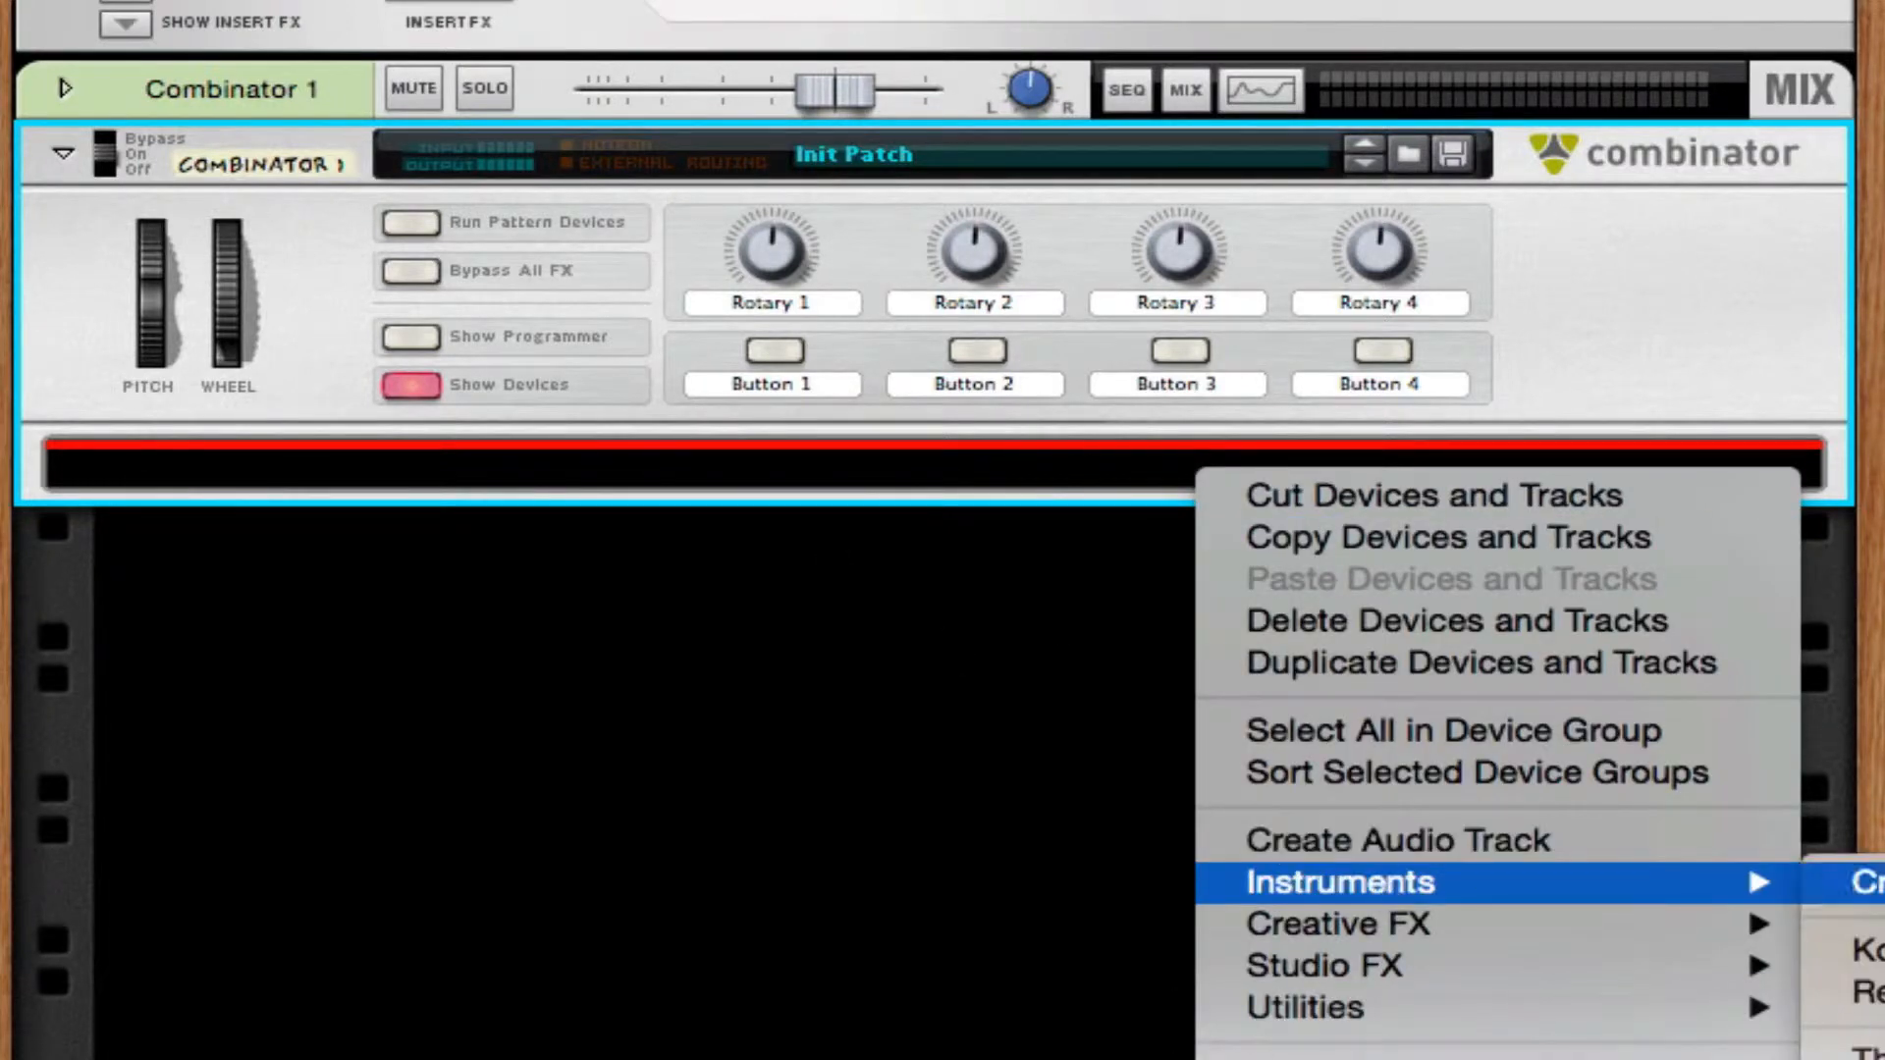
left_click(1860, 1051)
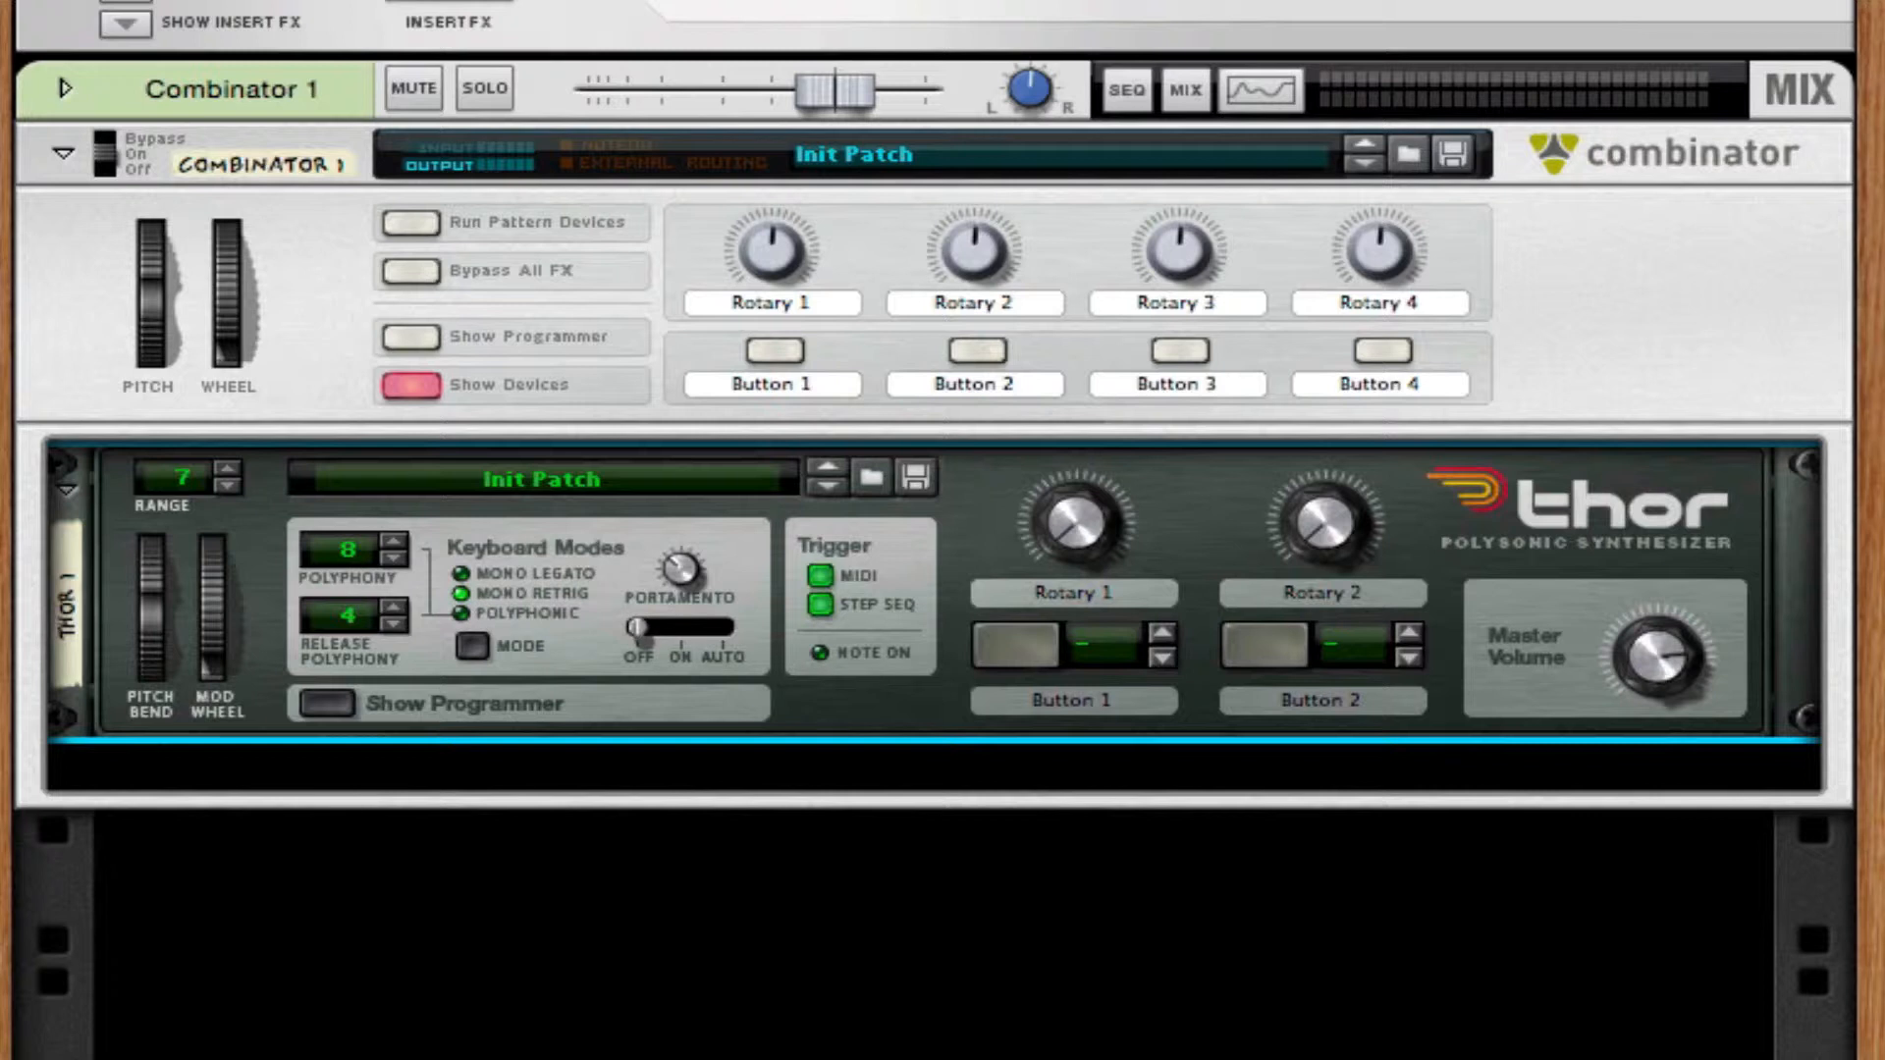
left_click(359, 699)
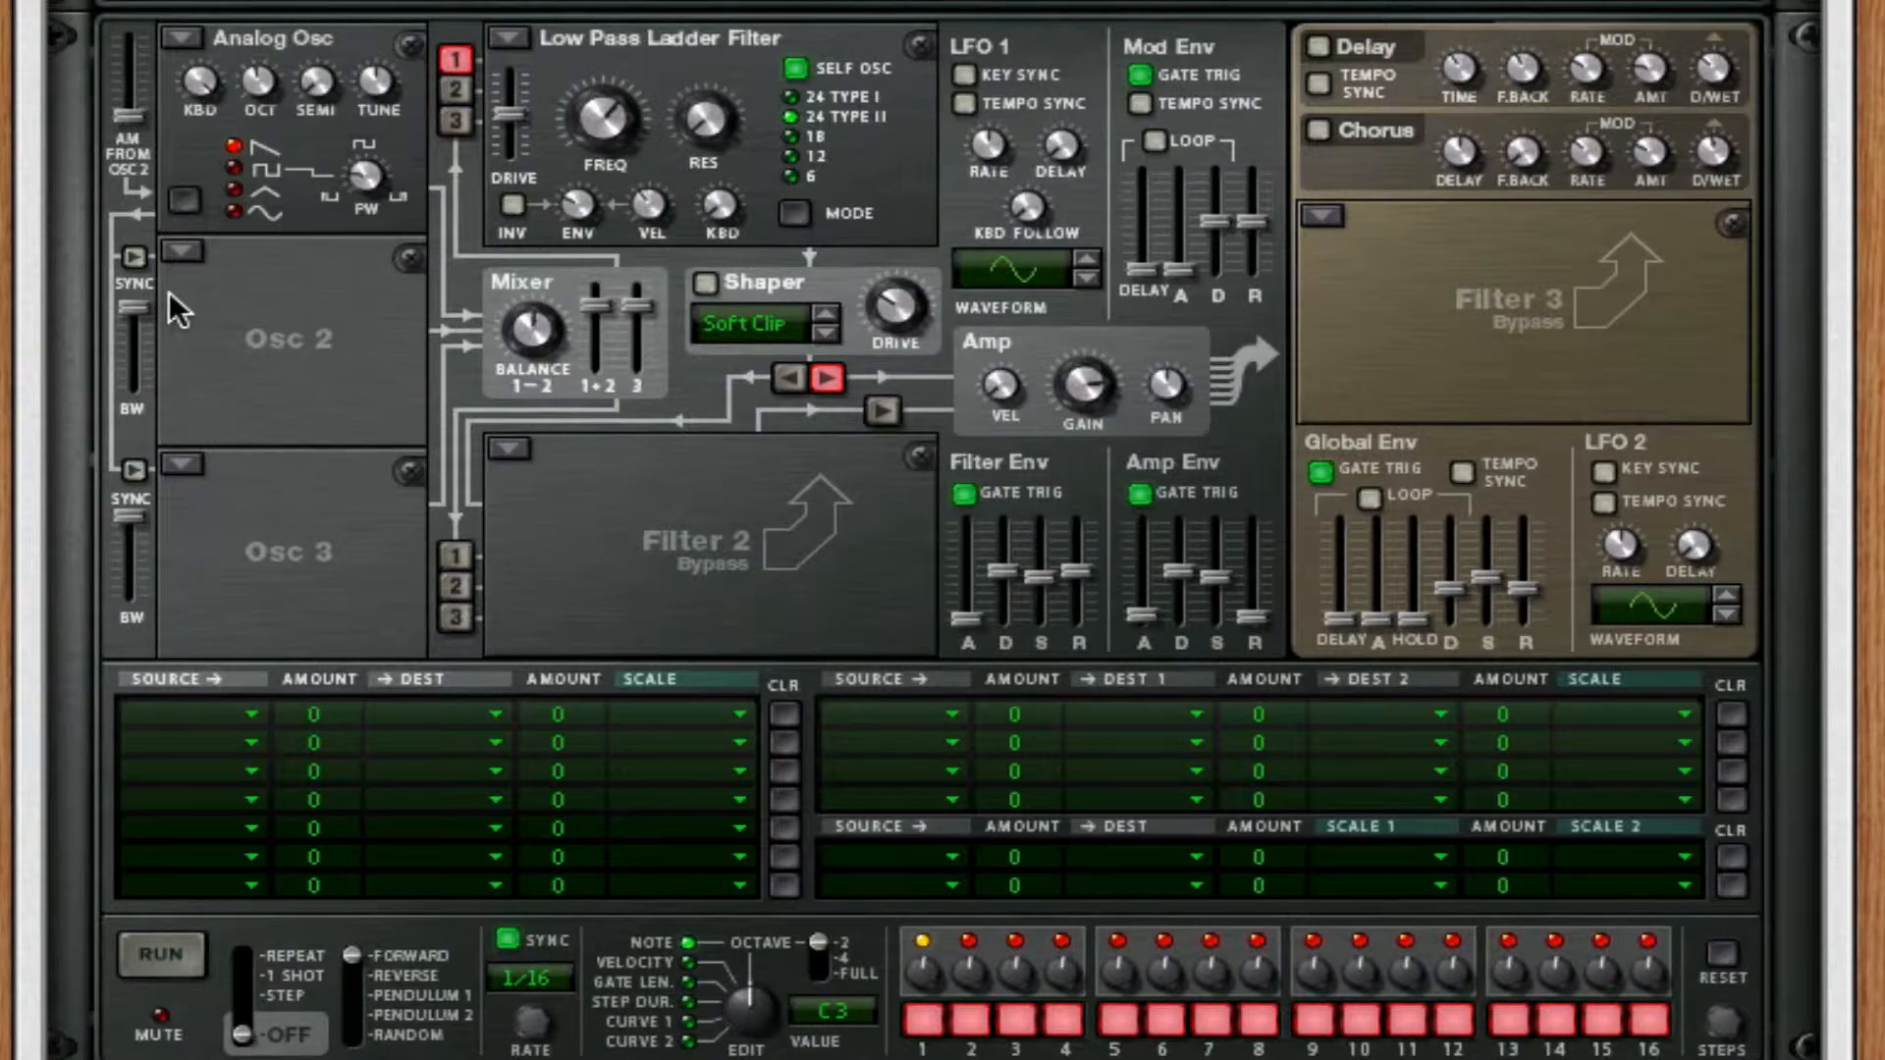
Set Thor's Filter 1 to Bypass and route only oscillator 2 into it.
left_click(515, 37)
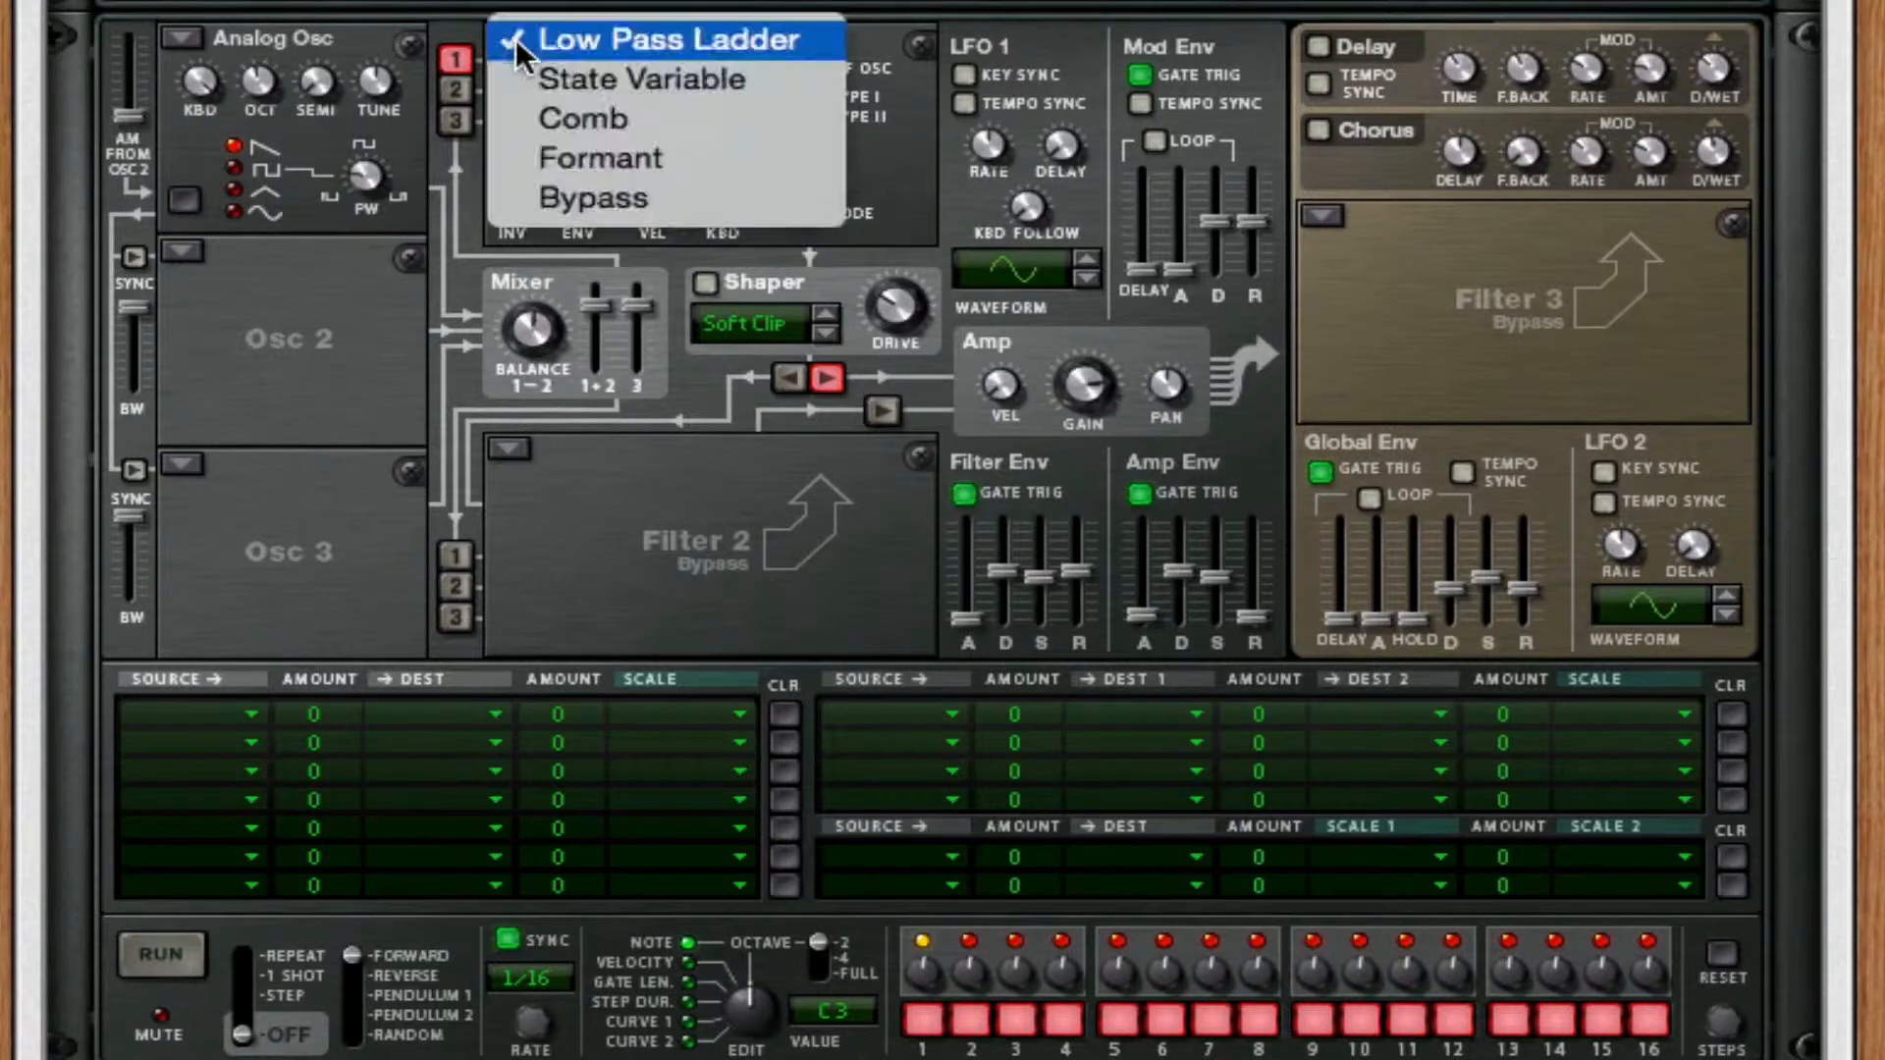
left_click(585, 197)
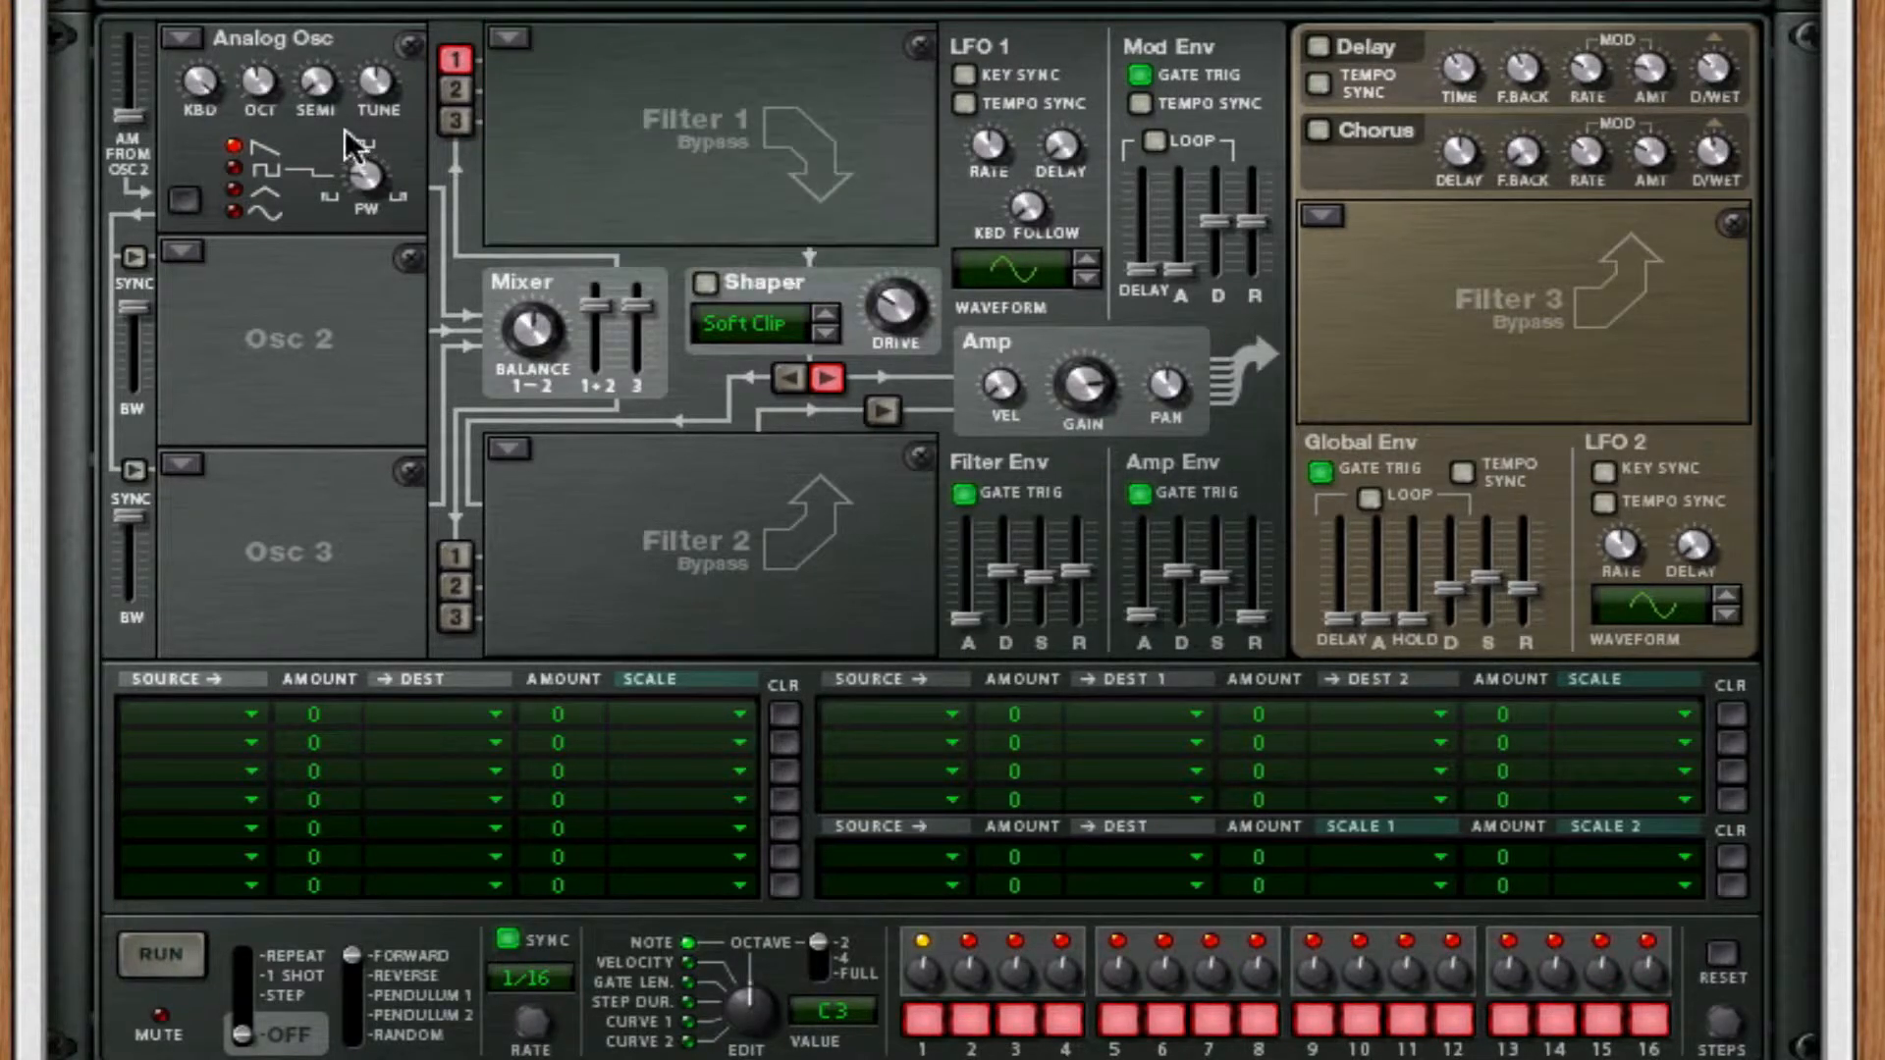
left_click(455, 57)
left_click(446, 88)
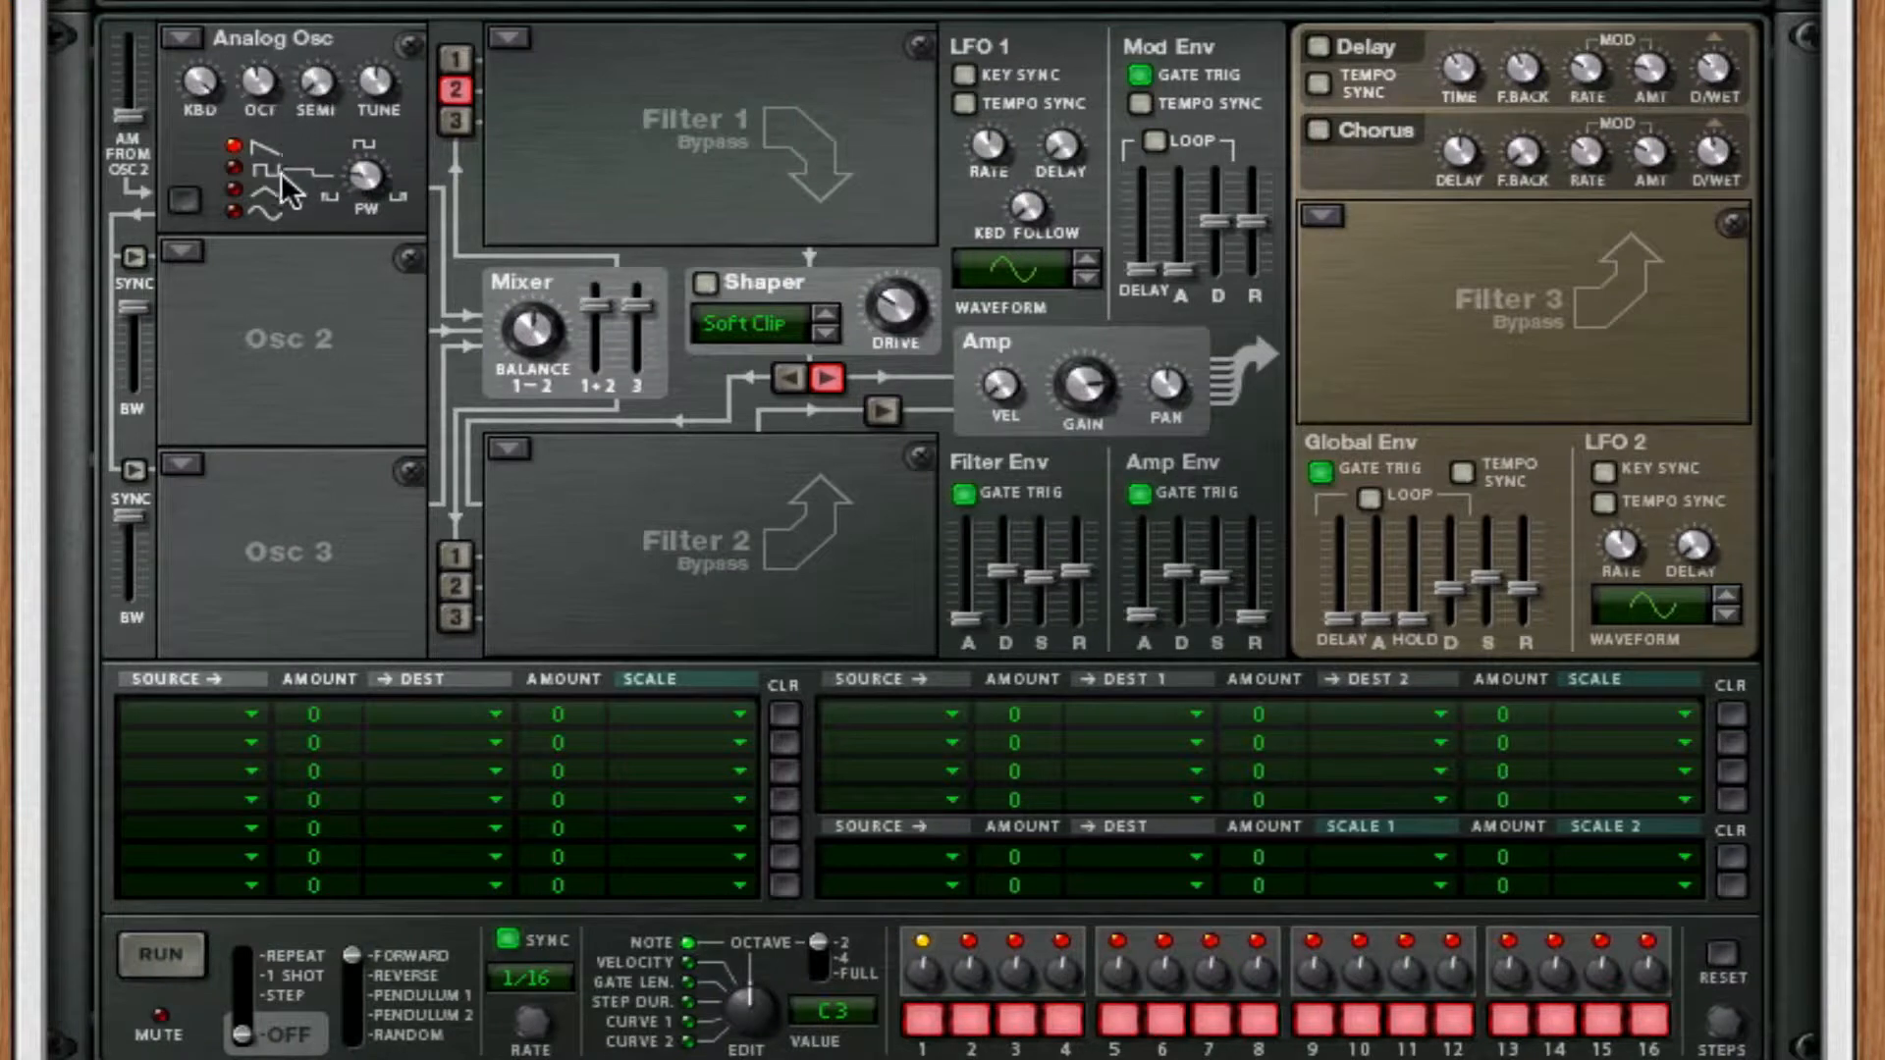
Set Thor's oscillator 2 to the Wavetable type.
left_click(175, 252)
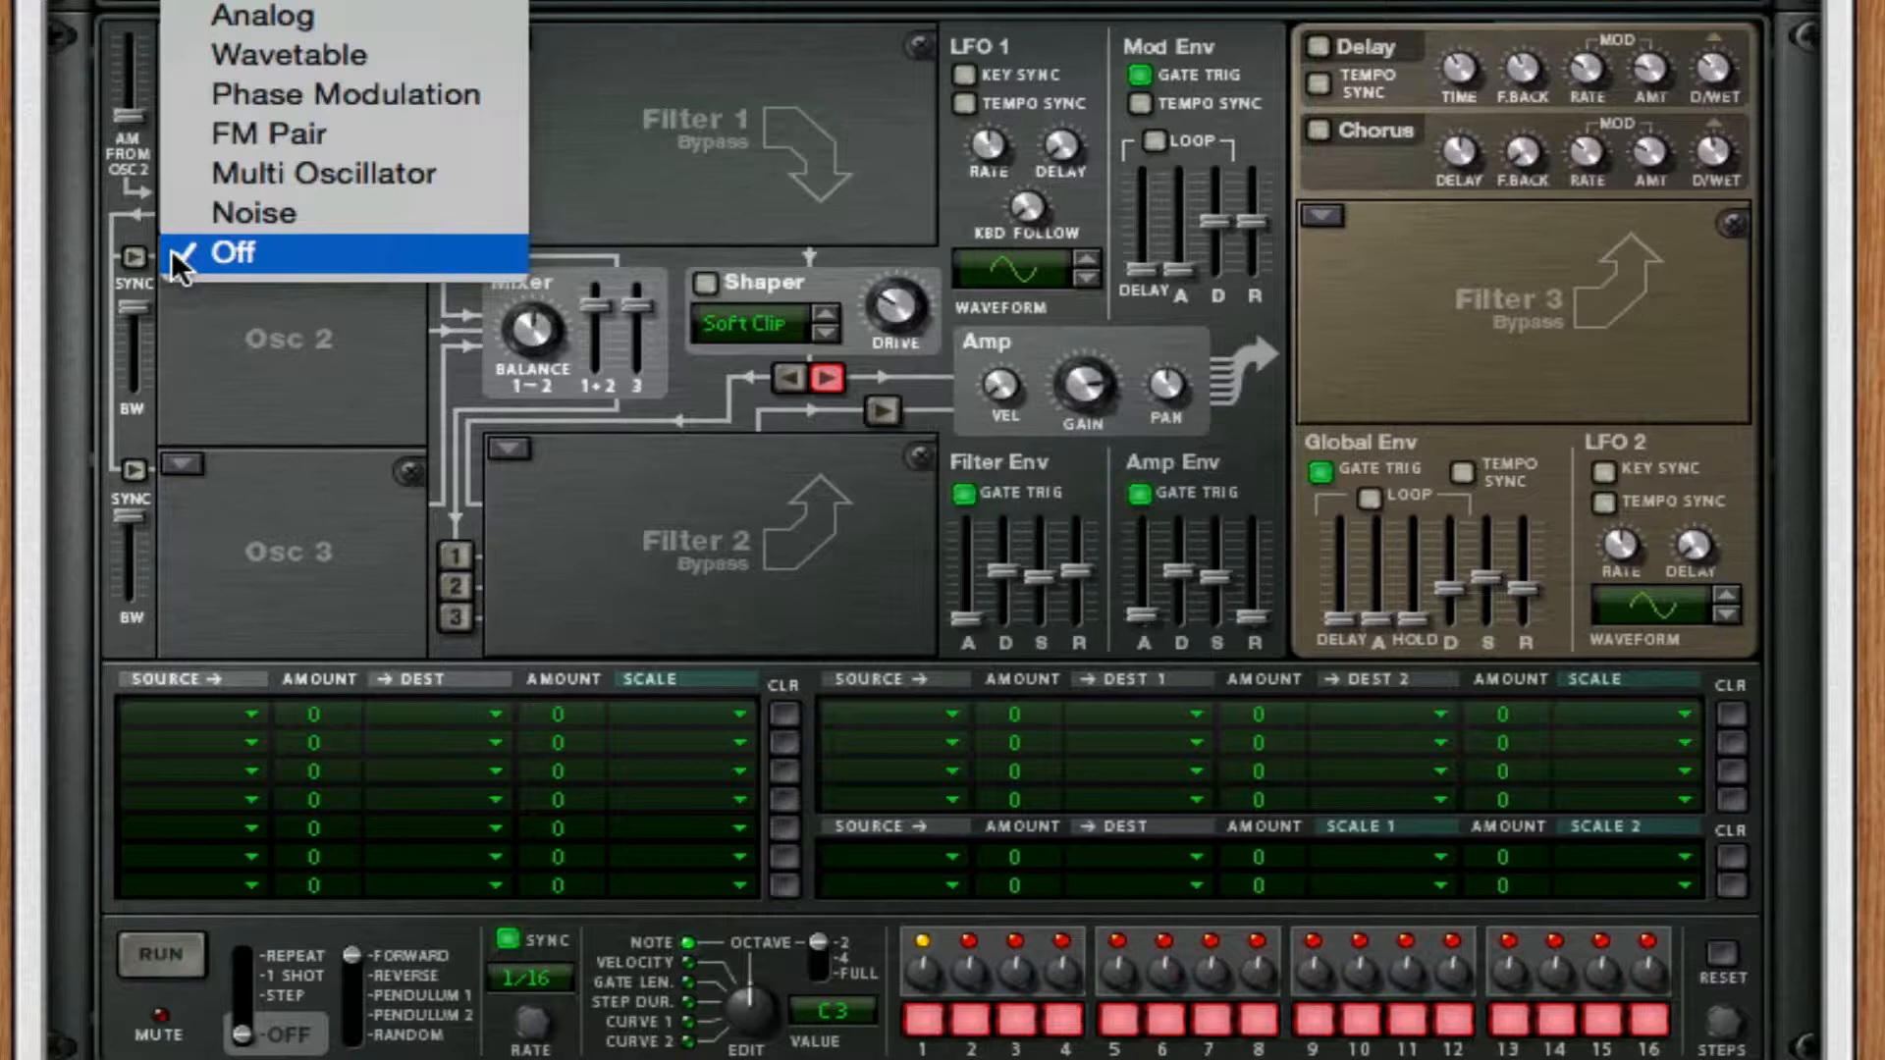
left_click(274, 56)
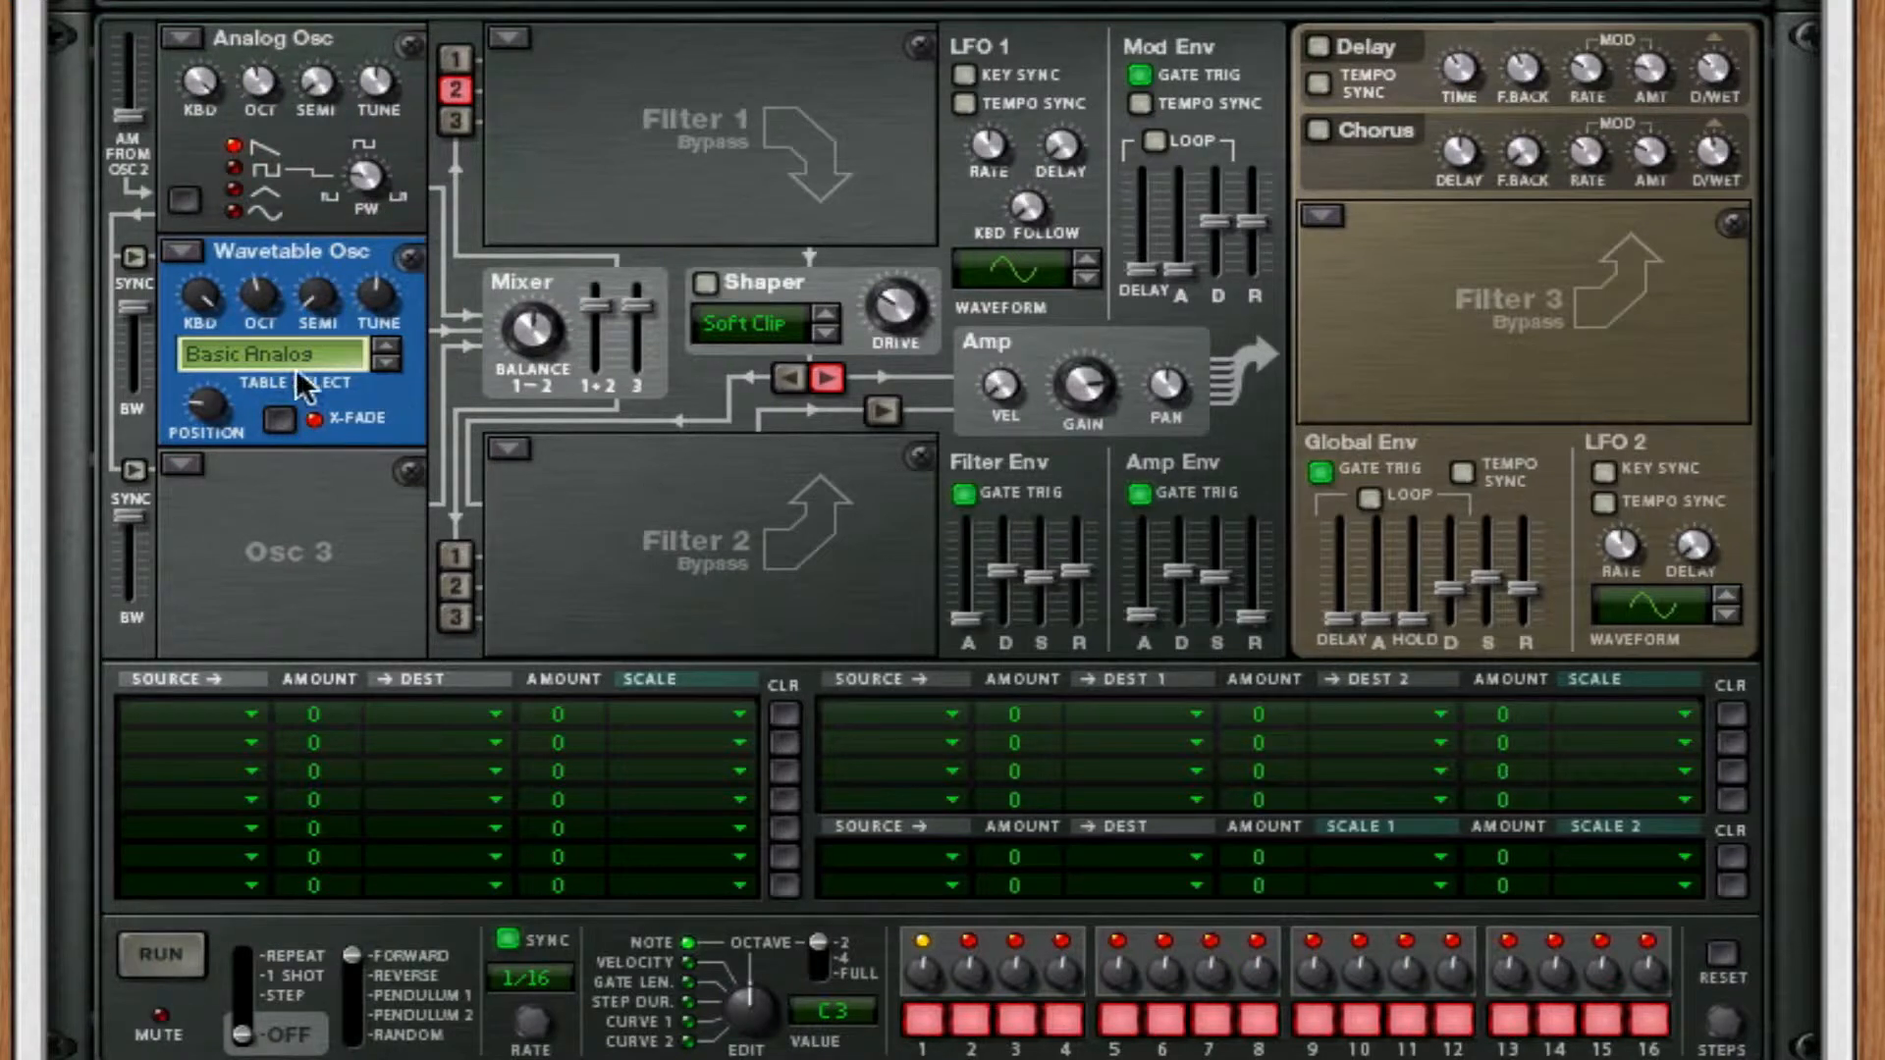
mouse_move(215, 380)
left_click_drag(215, 375, 228, 350)
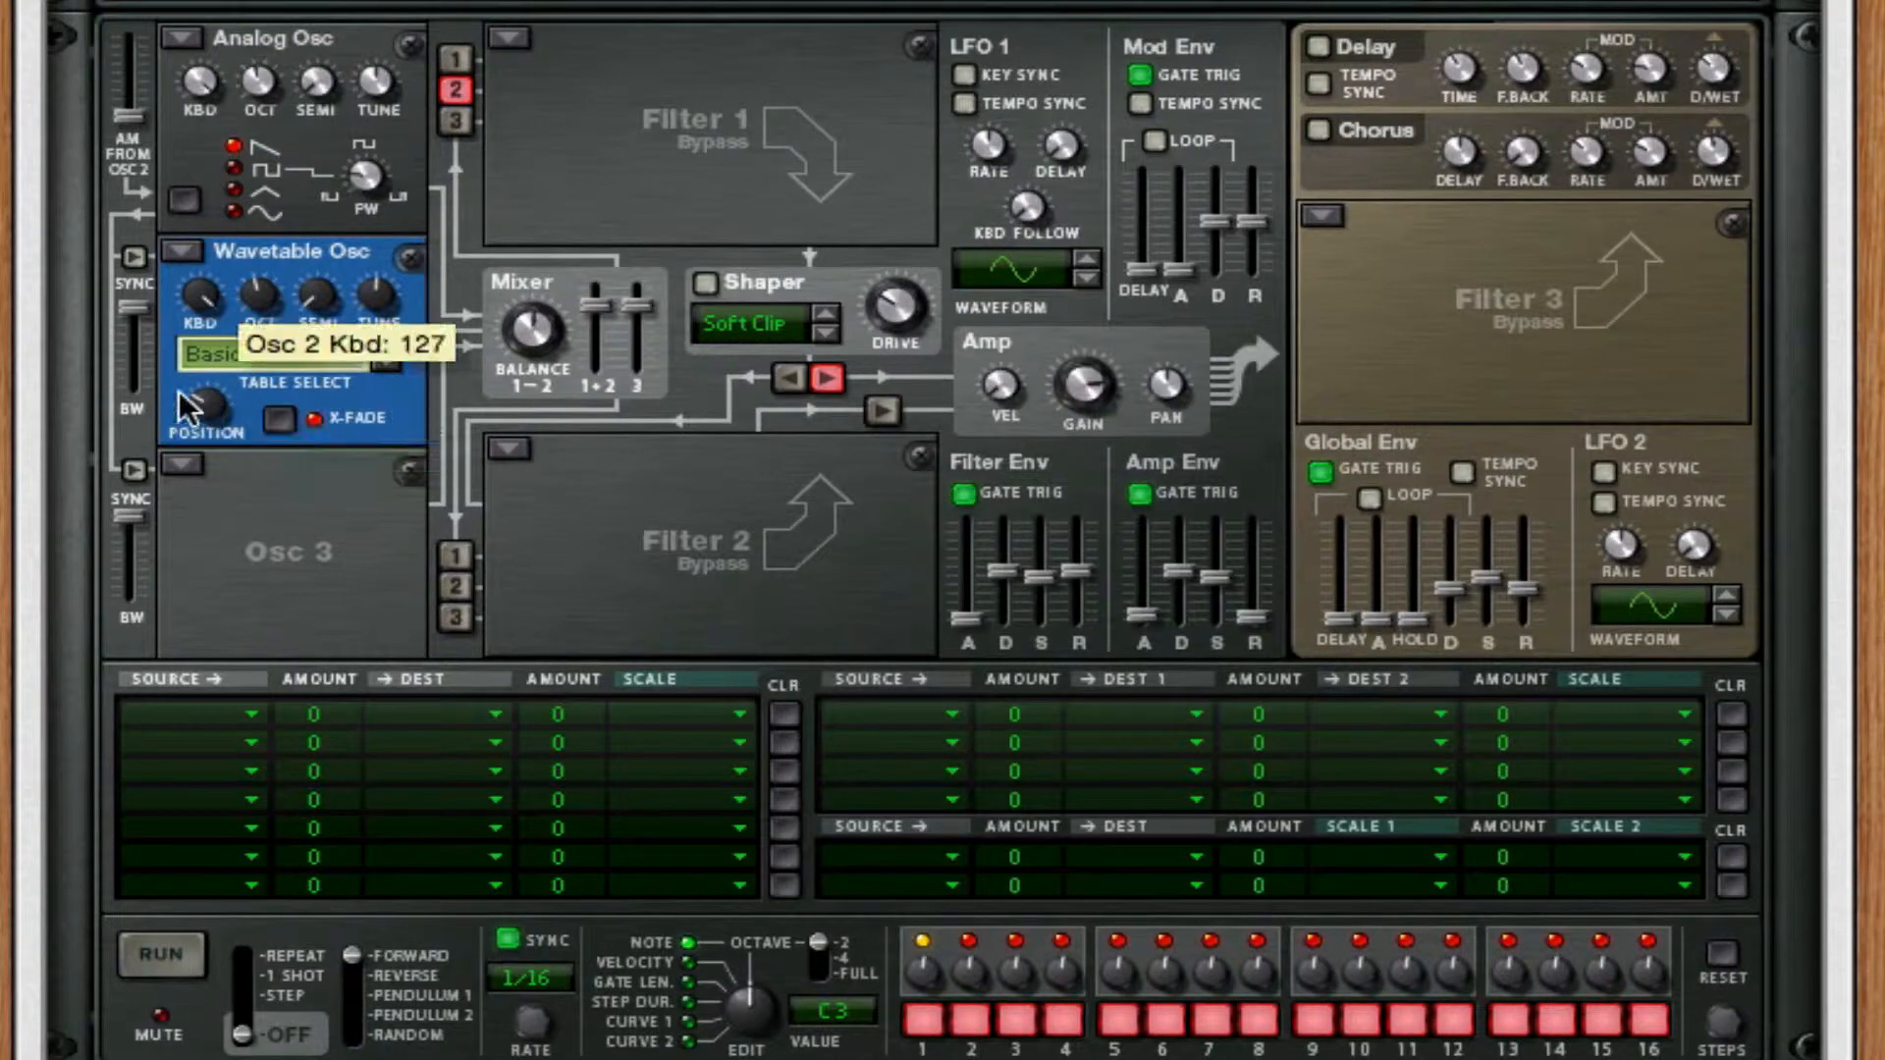
mouse_move(231, 404)
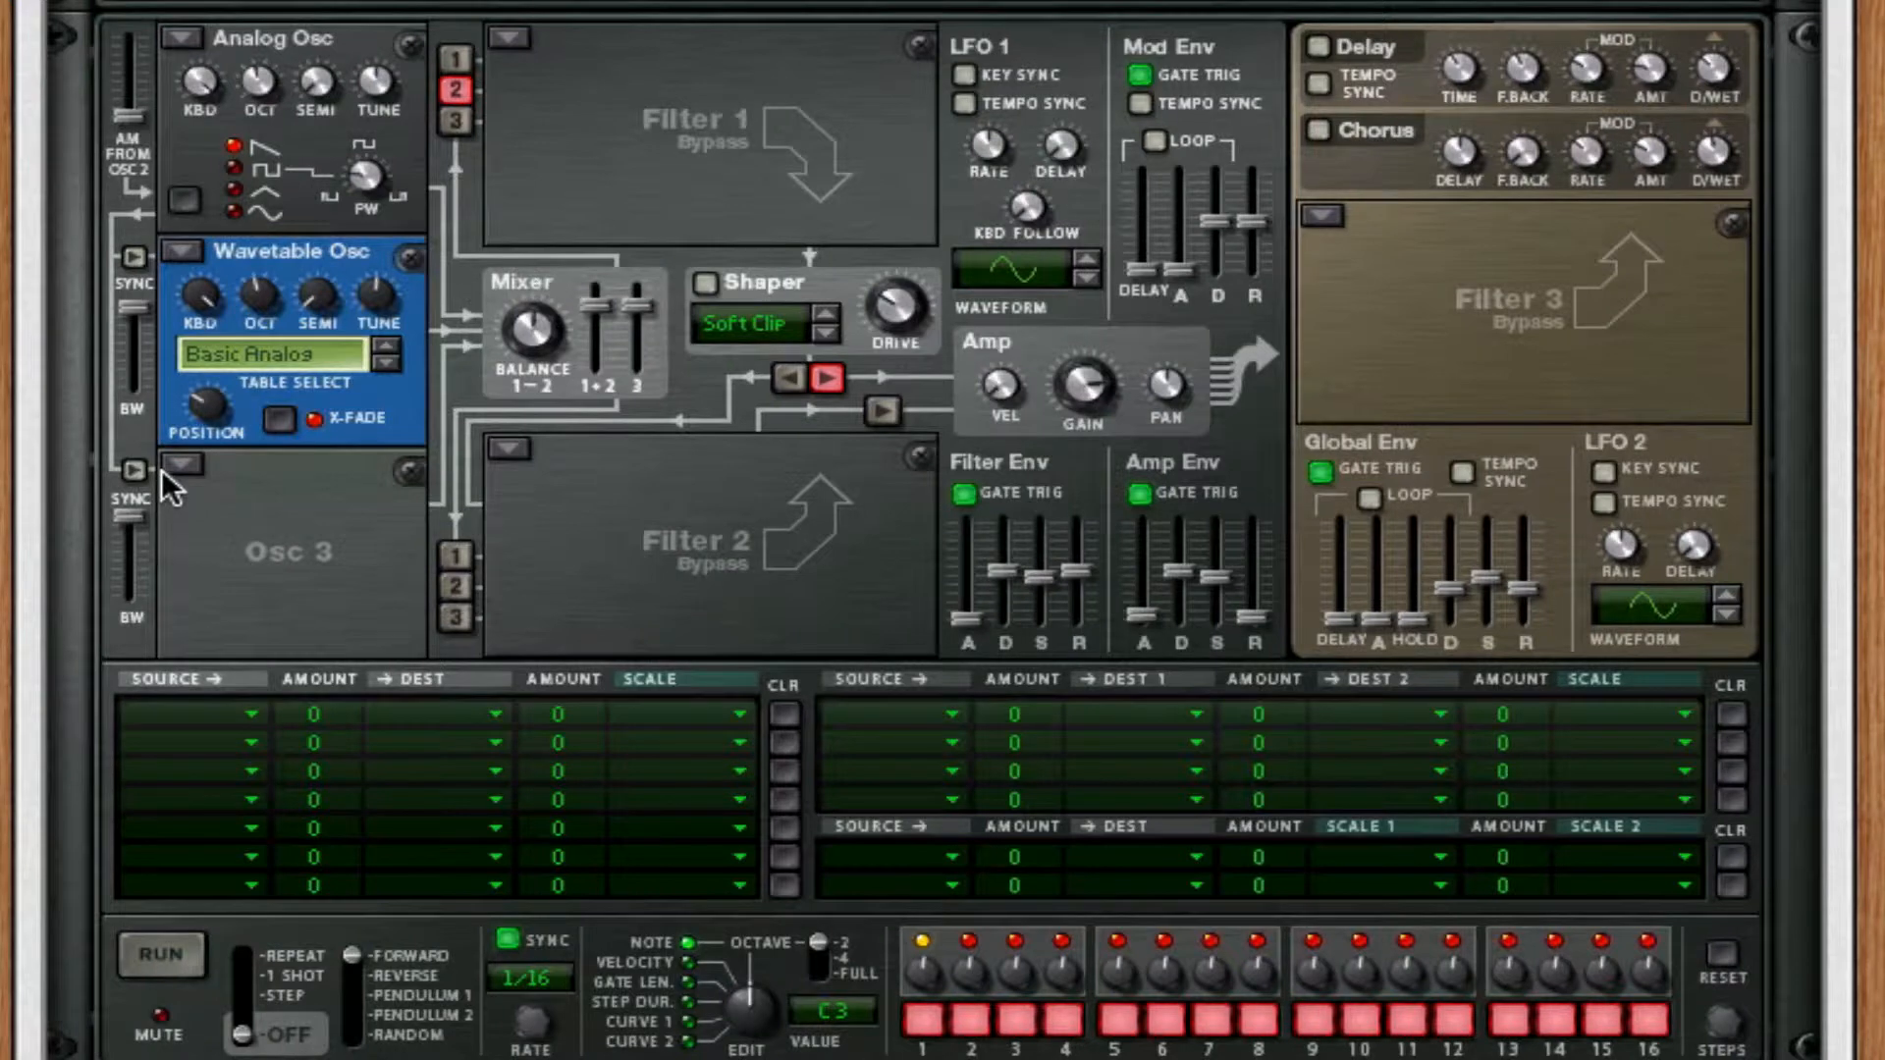
mouse_move(137, 350)
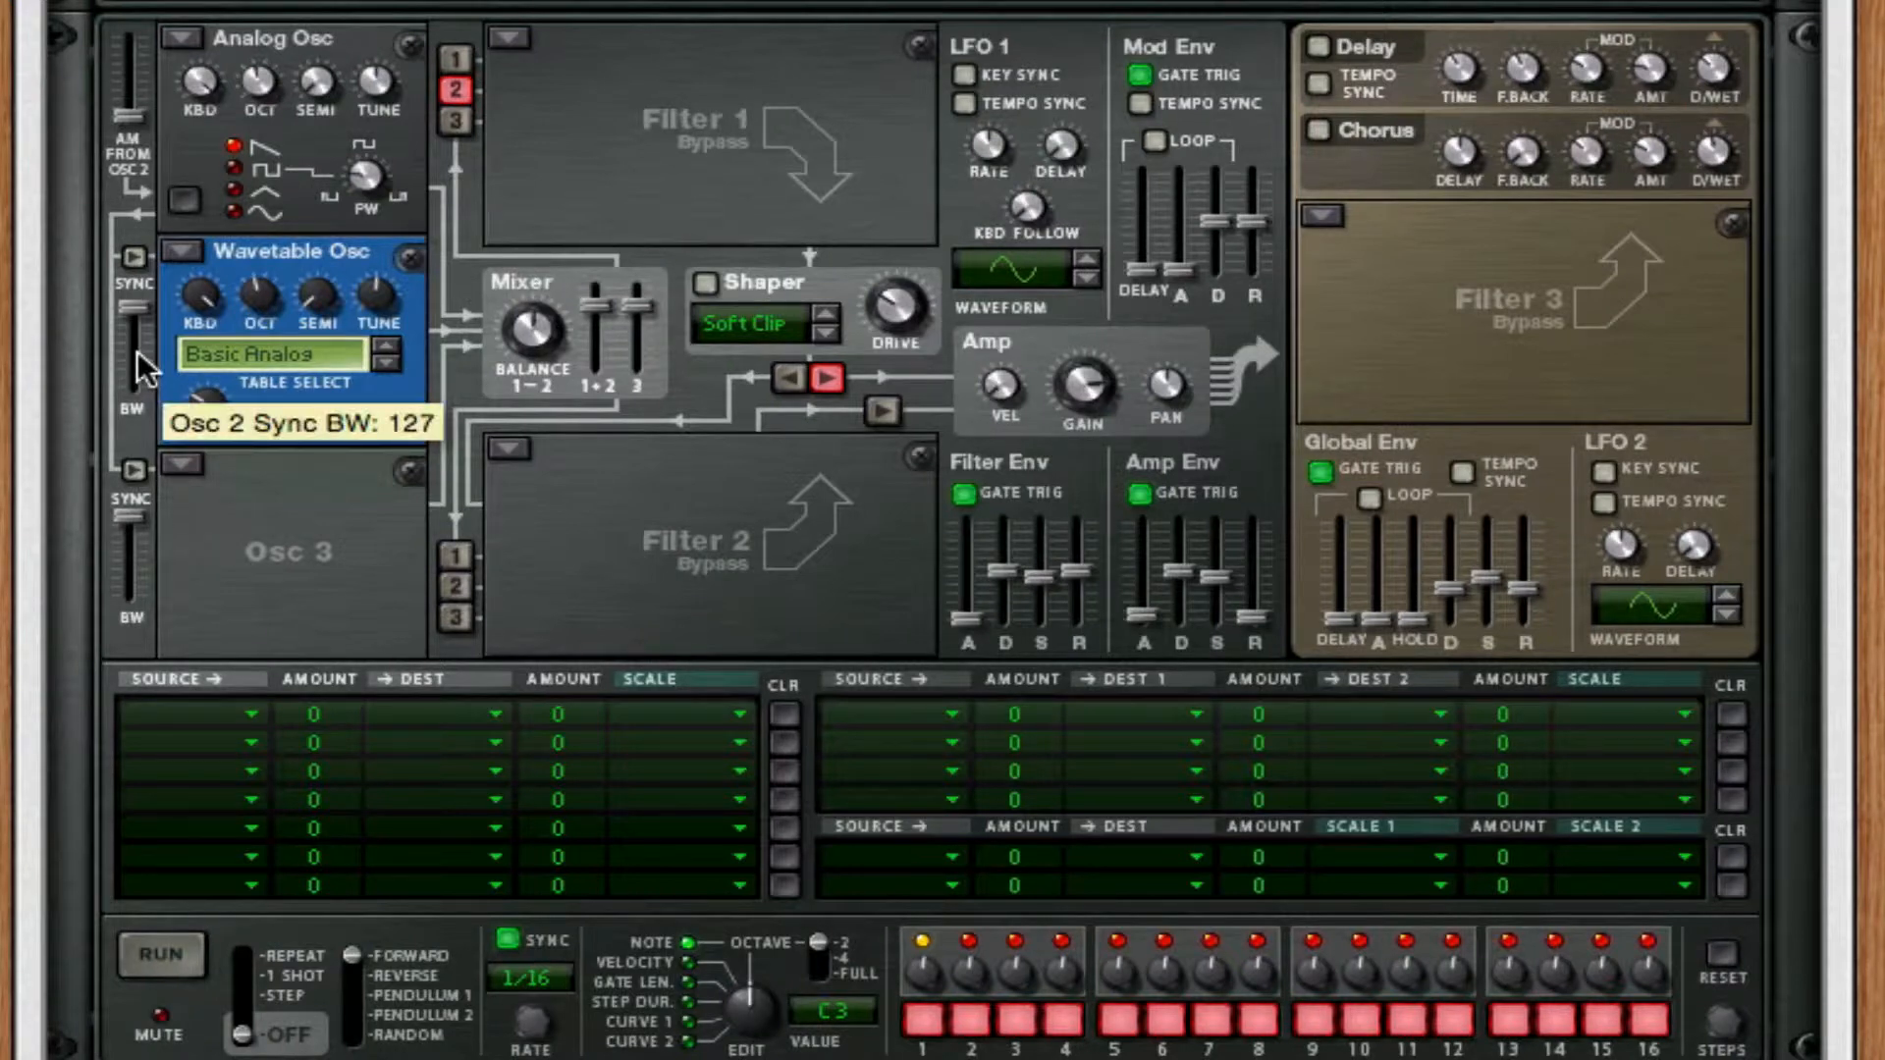
Set oscillator 3 to the Analog type with a sine waveform.
left_click(189, 464)
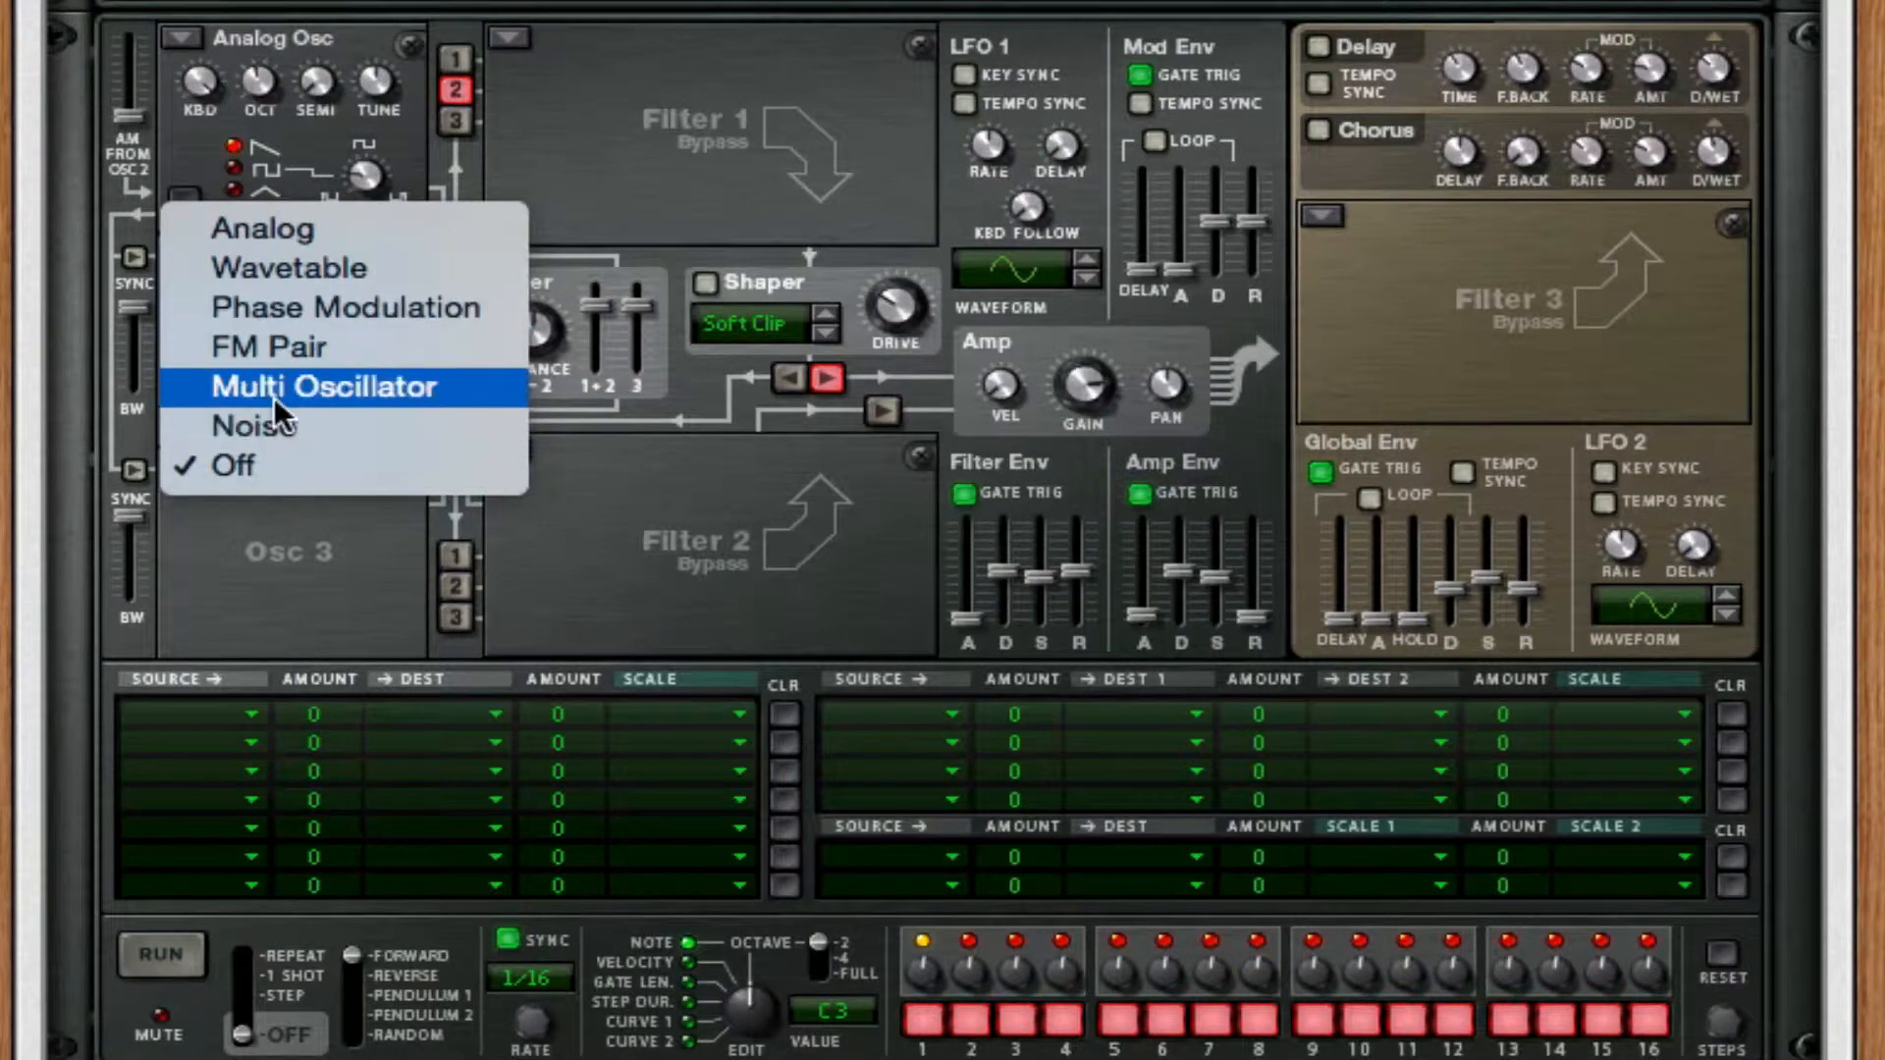
left_click(326, 230)
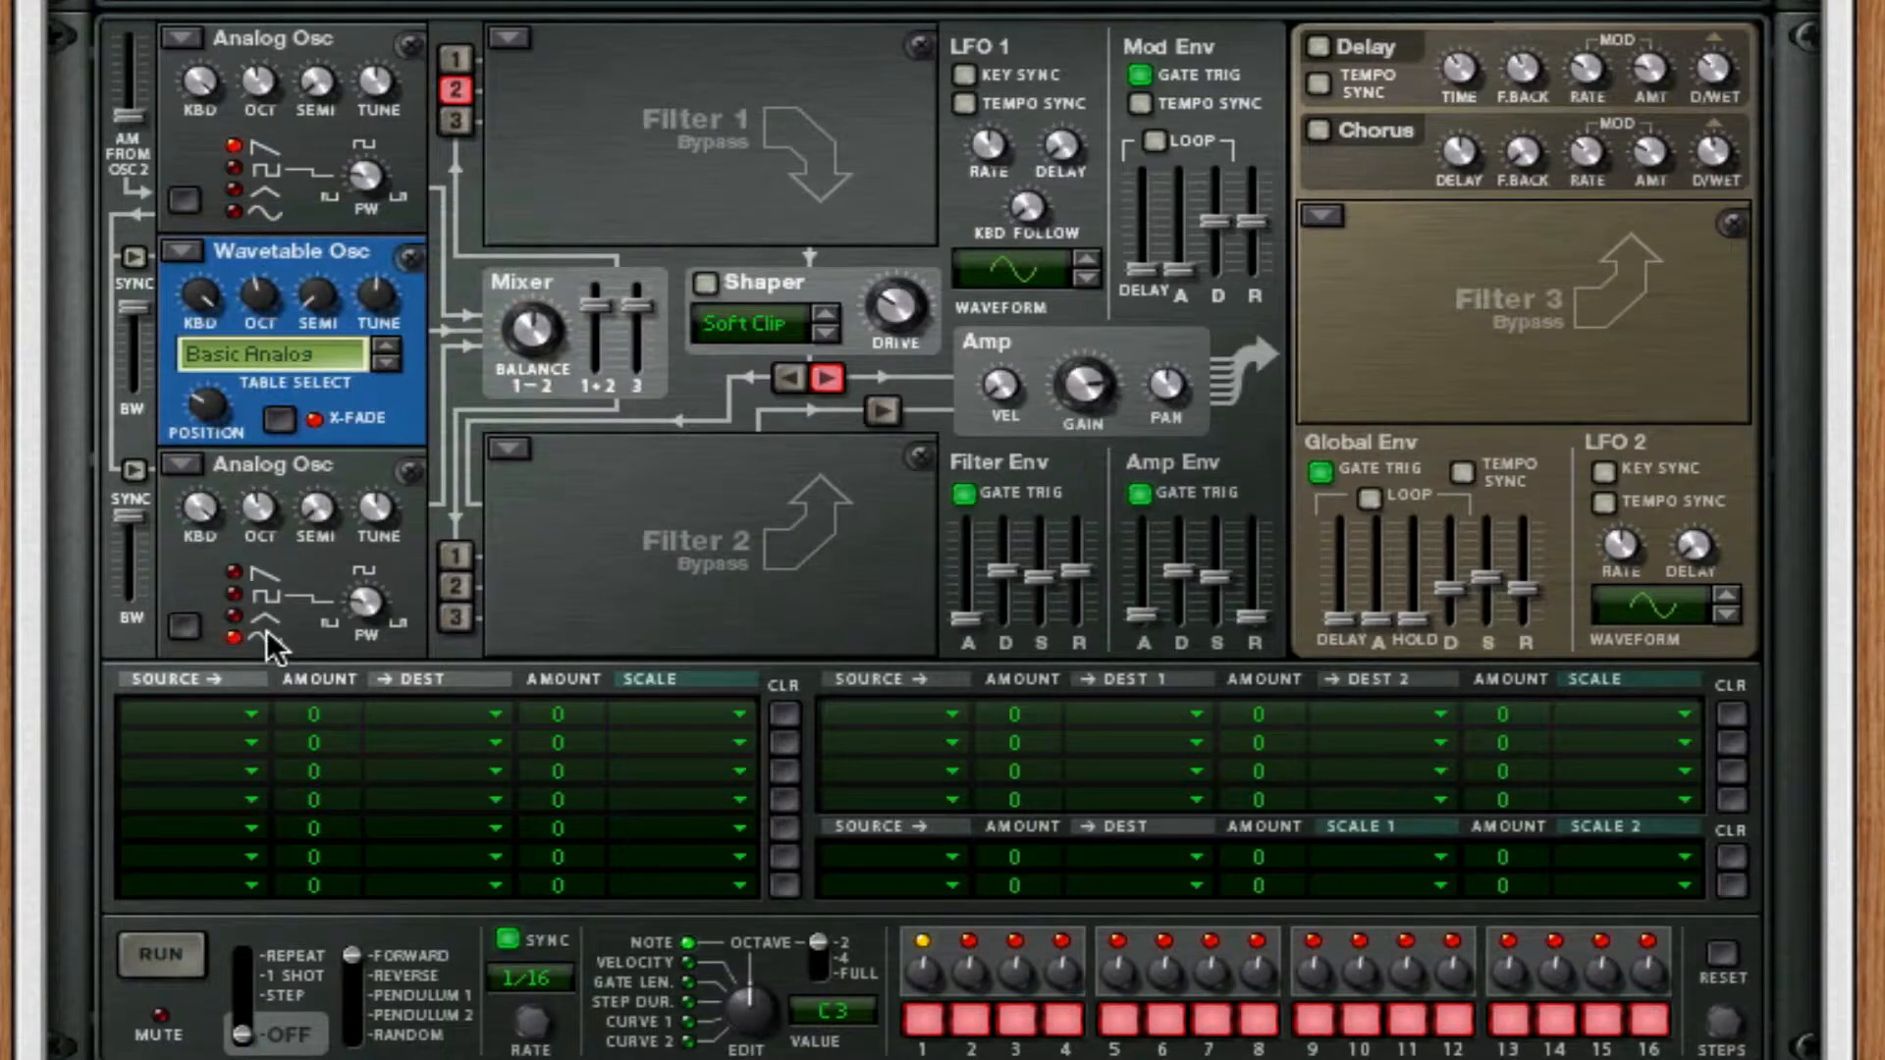
left_click_drag(269, 564, 269, 620)
Raise the Amp Env sustain to its maximum.
left_click(508, 40)
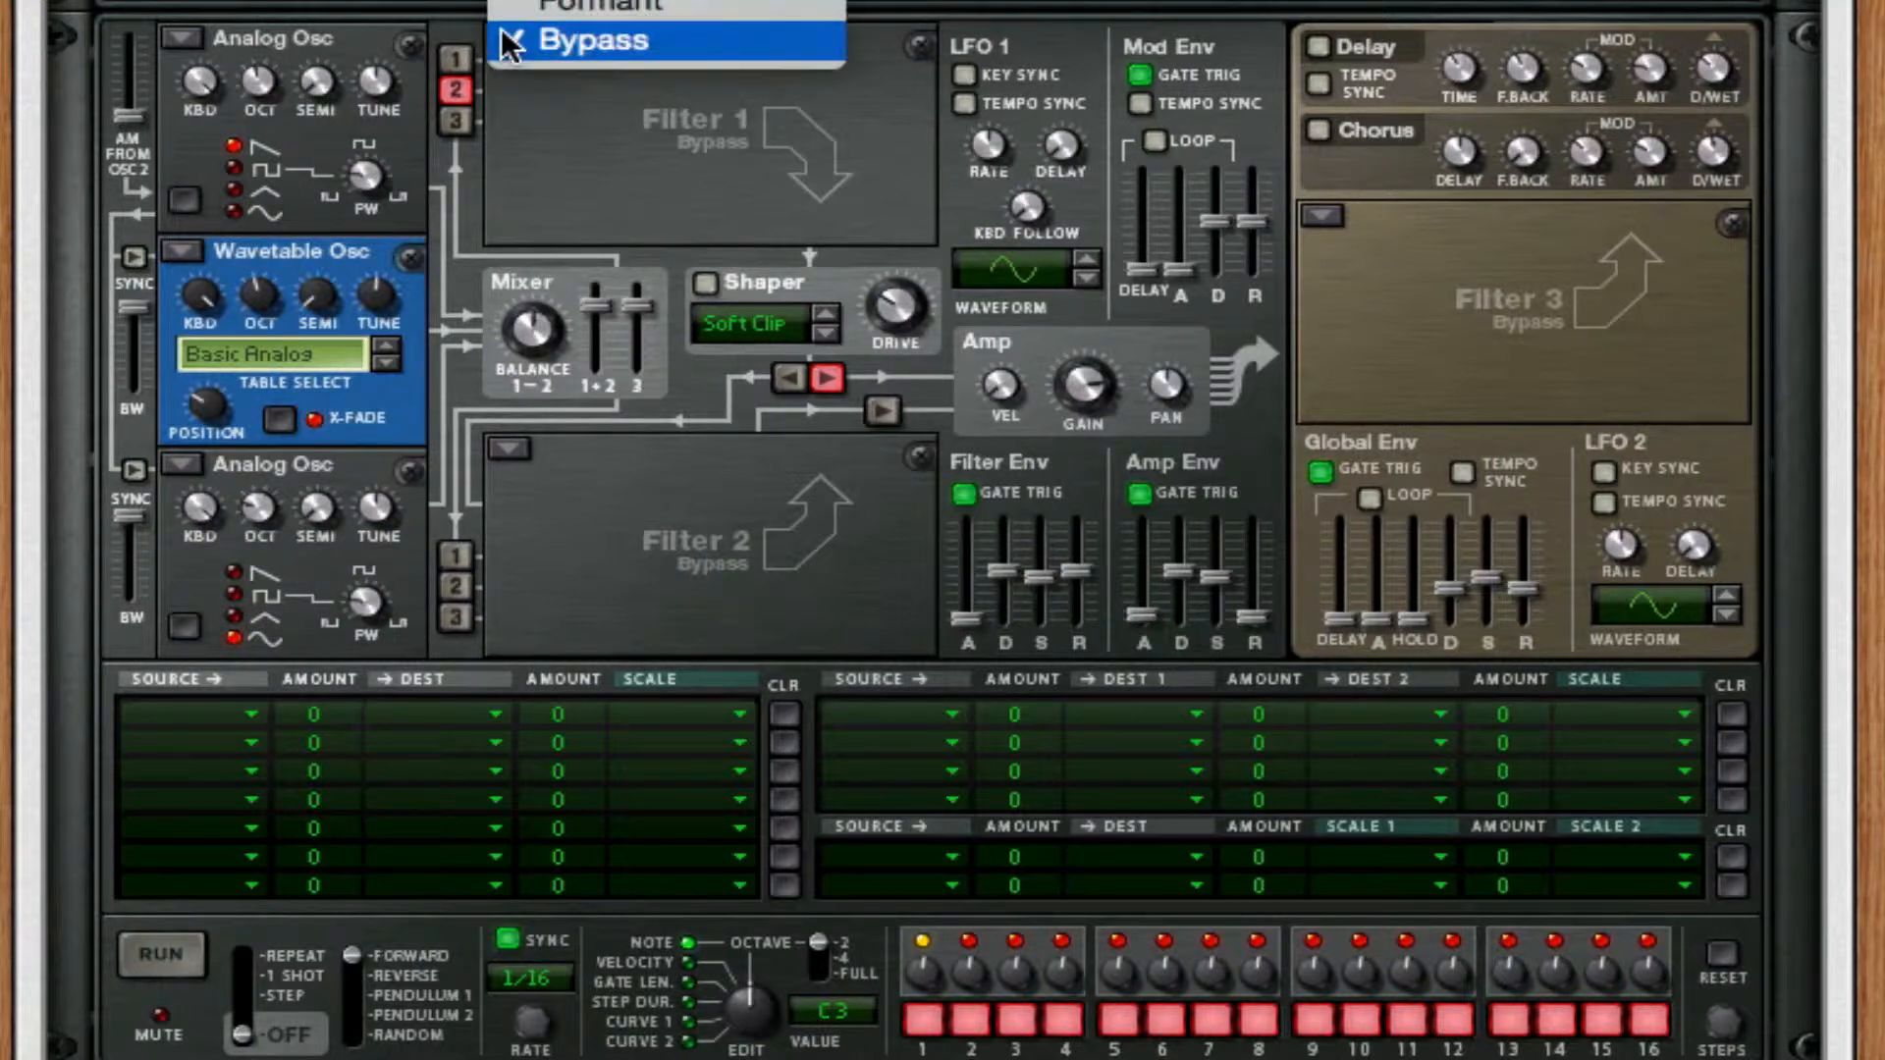
left_click(1235, 573)
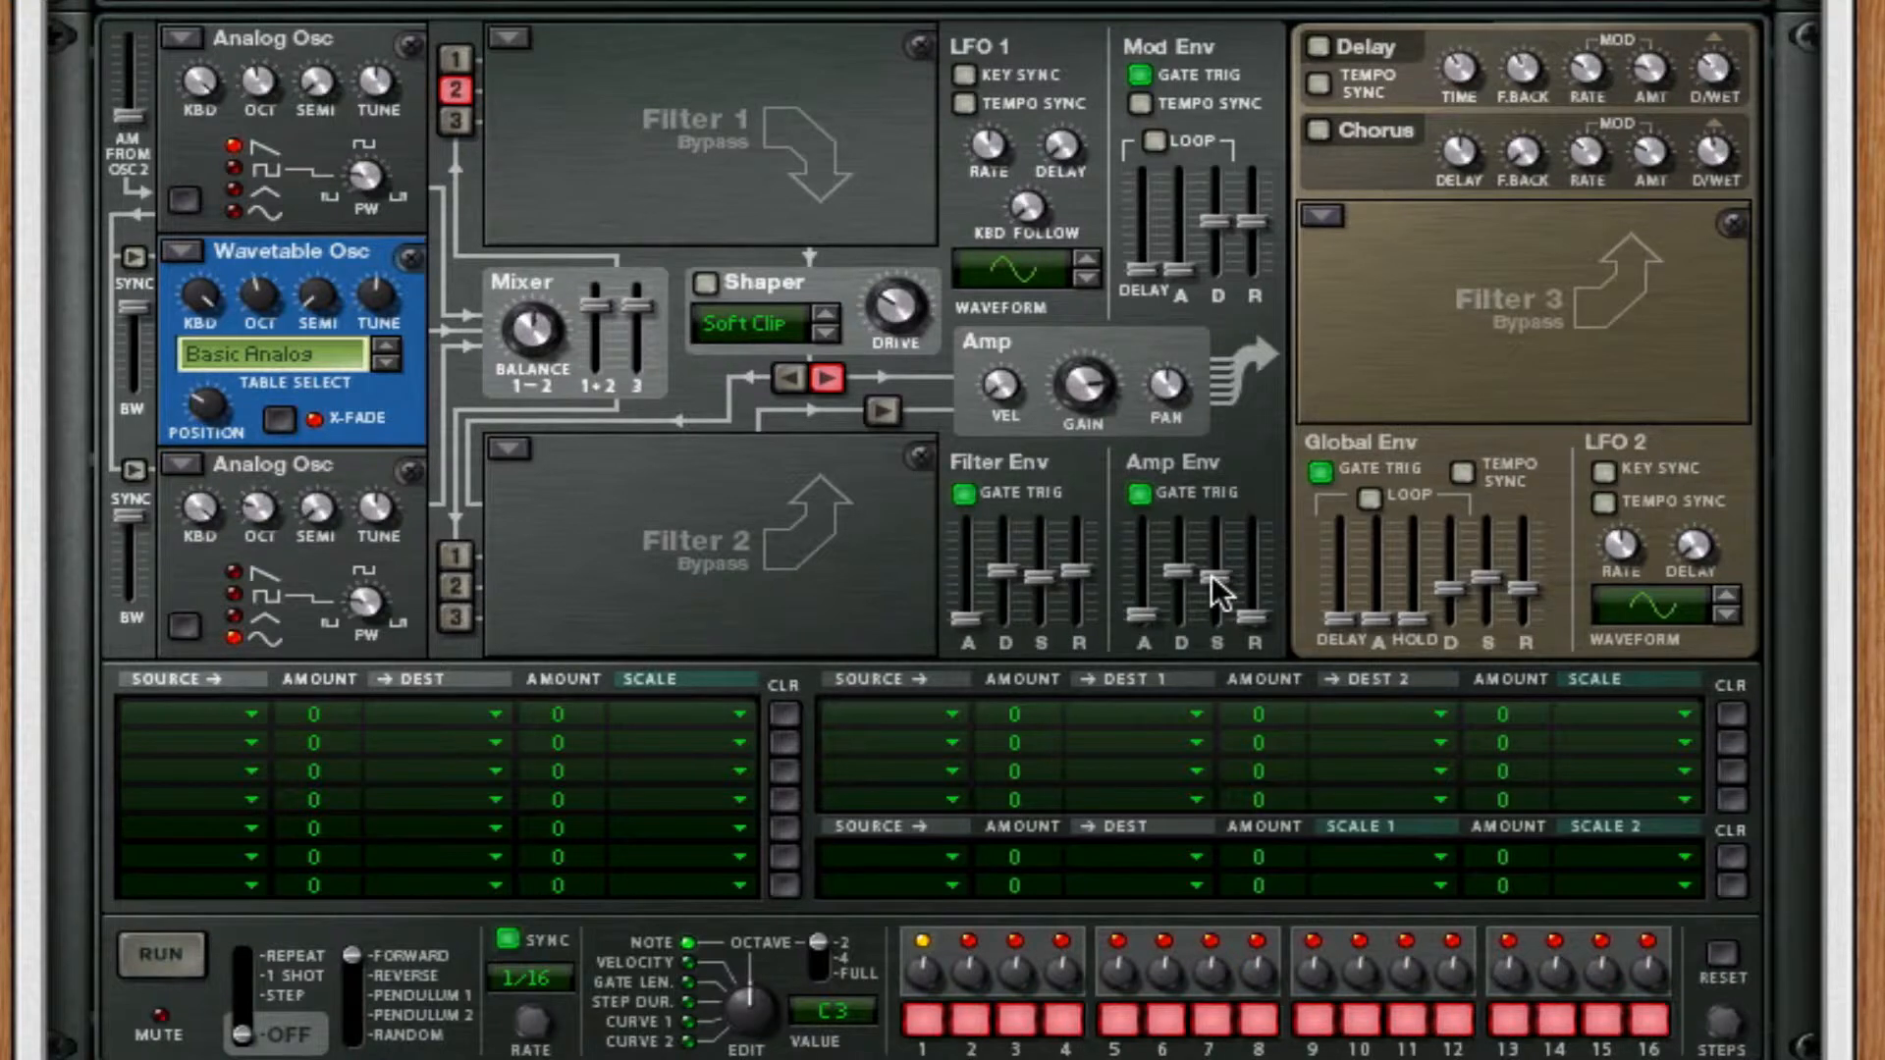
left_click_drag(1213, 576, 1195, 522)
Turn on the Shaper, set its mode to Wrap and raise its drive.
left_click(699, 281)
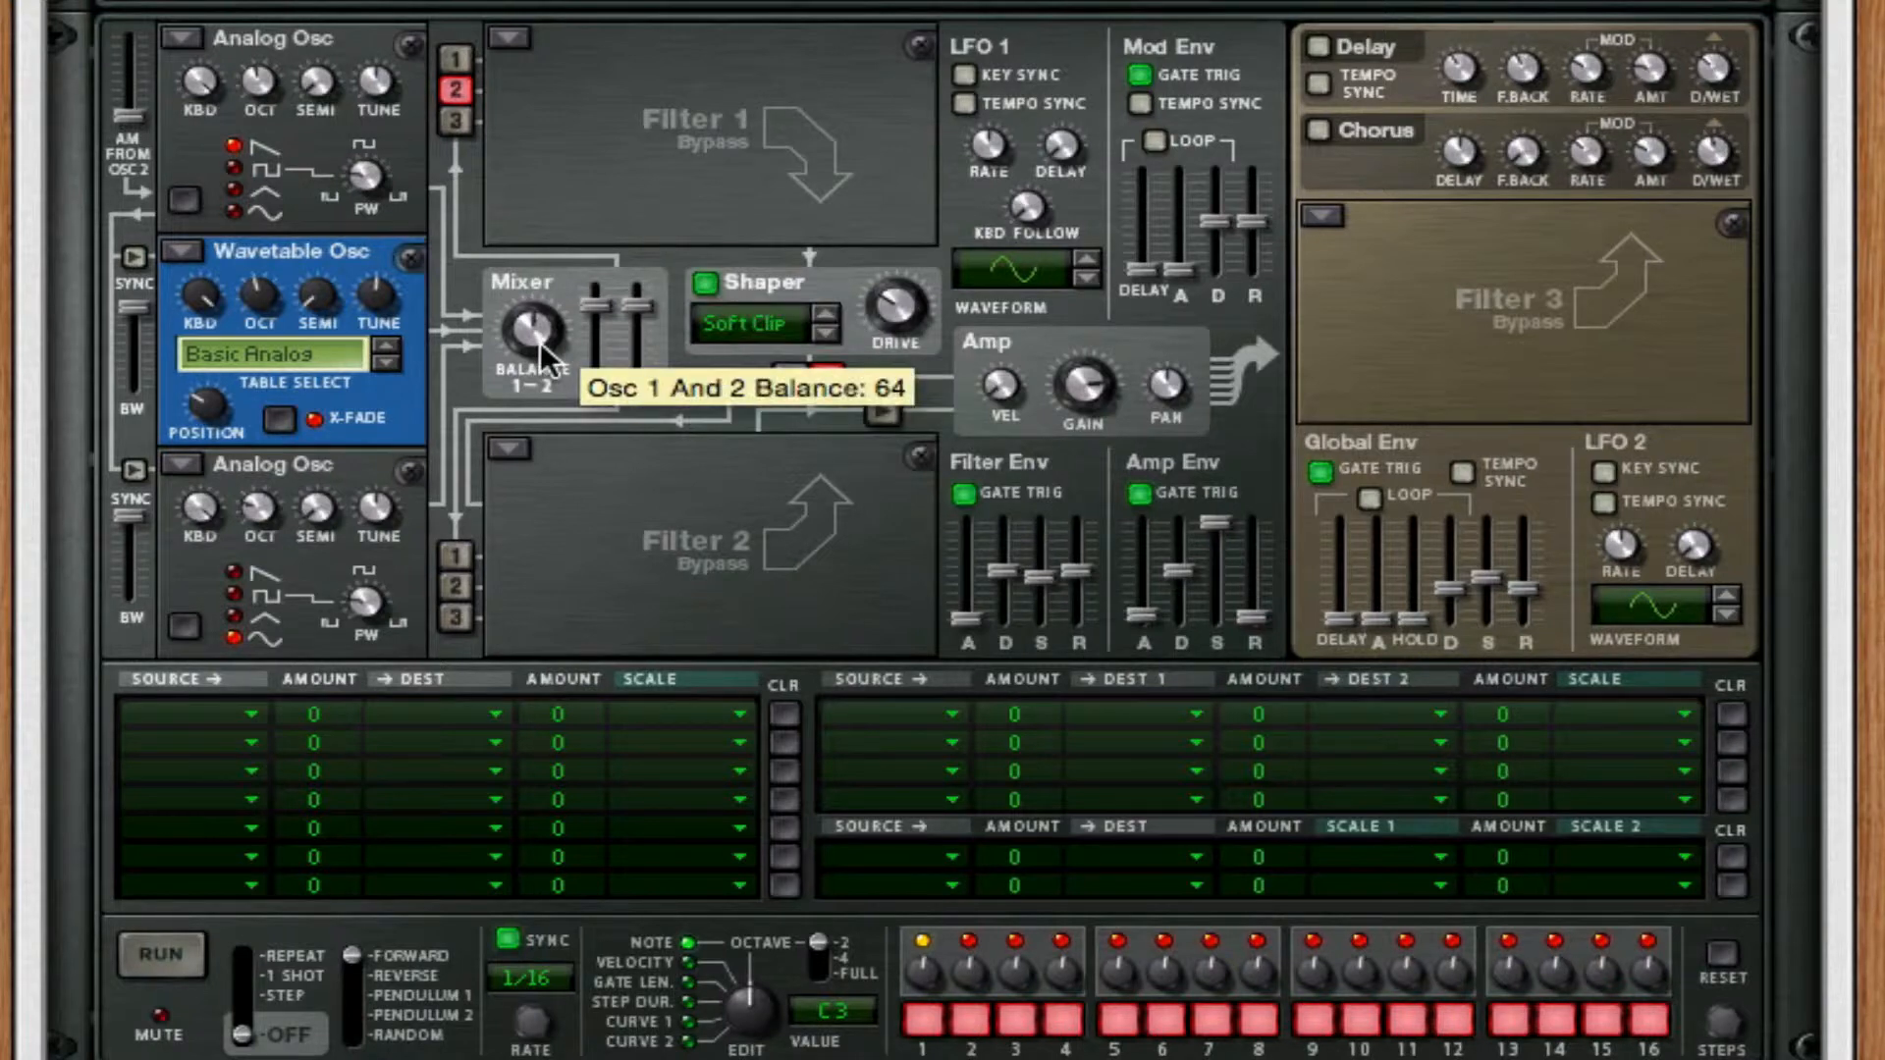
left_click_drag(540, 342, 542, 246)
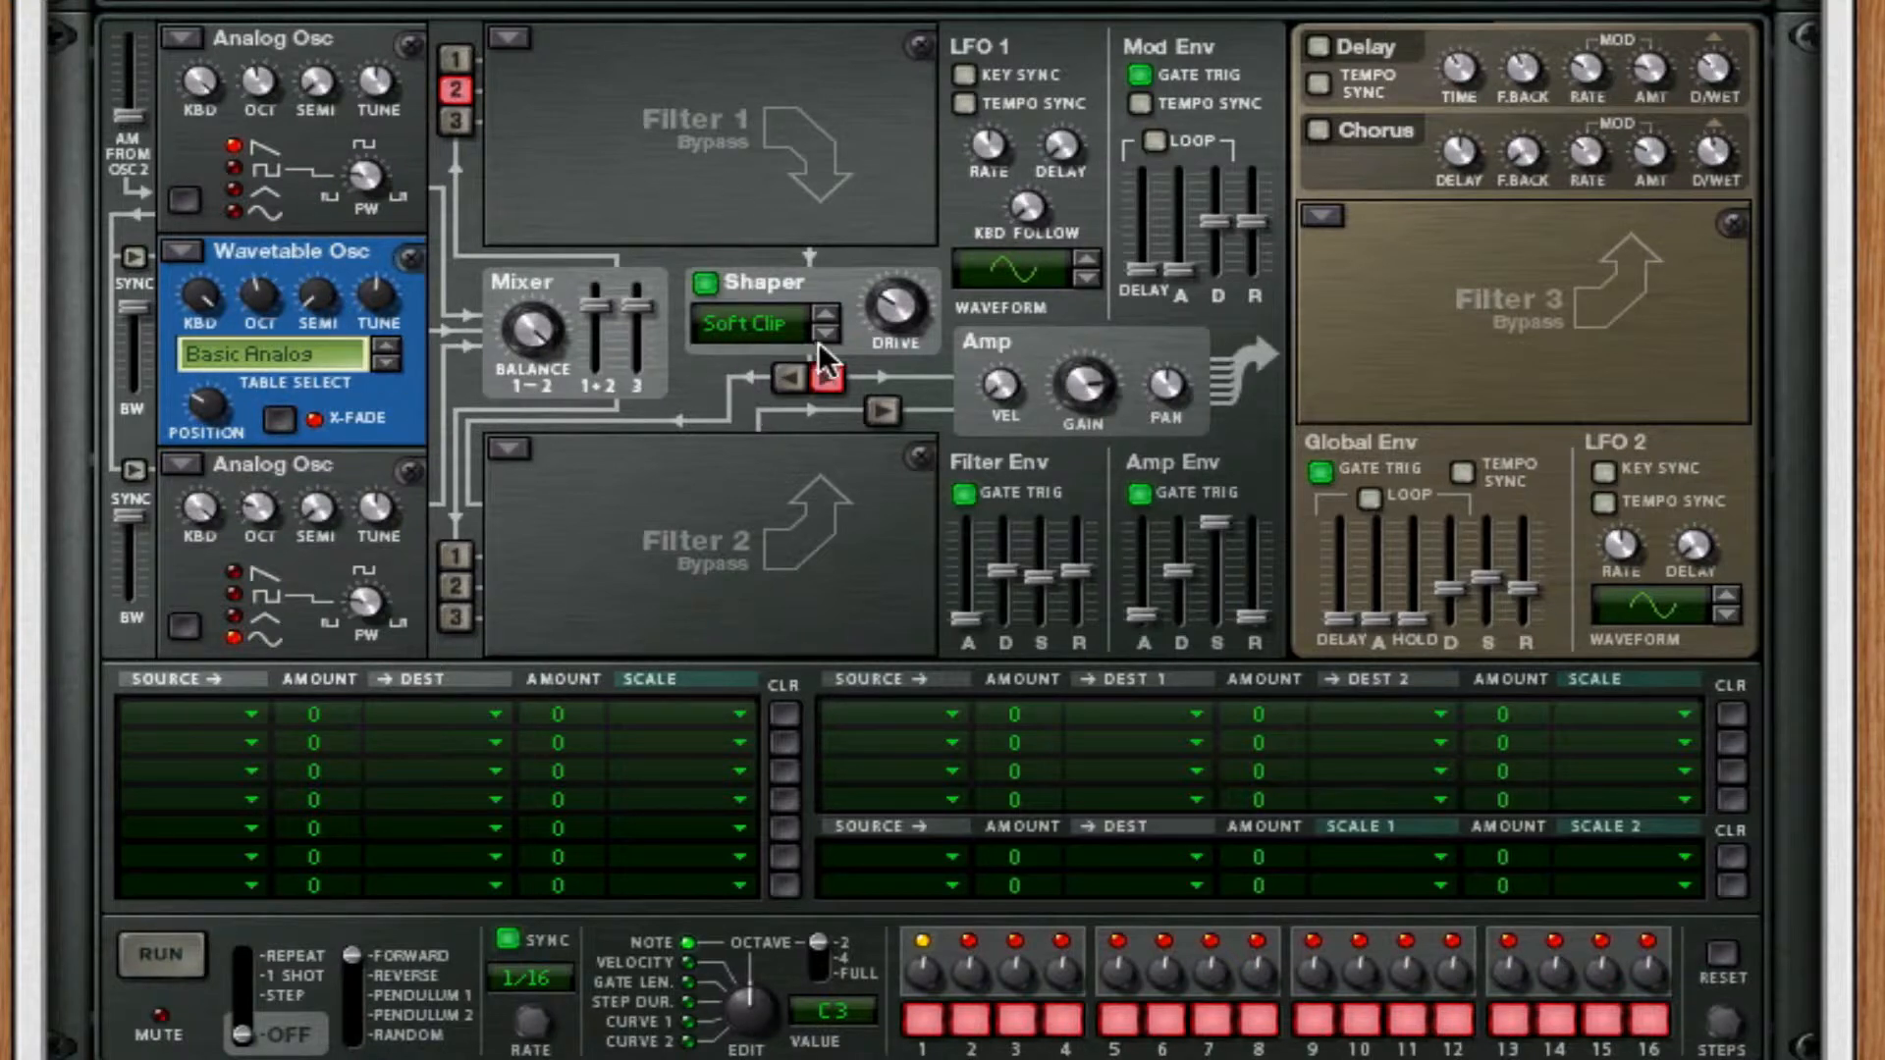
left_click(762, 332)
left_click(787, 633)
left_click_drag(906, 285, 926, 9)
Turn on Thor's Delay effect and adjust its time and feedback.
left_click(1320, 45)
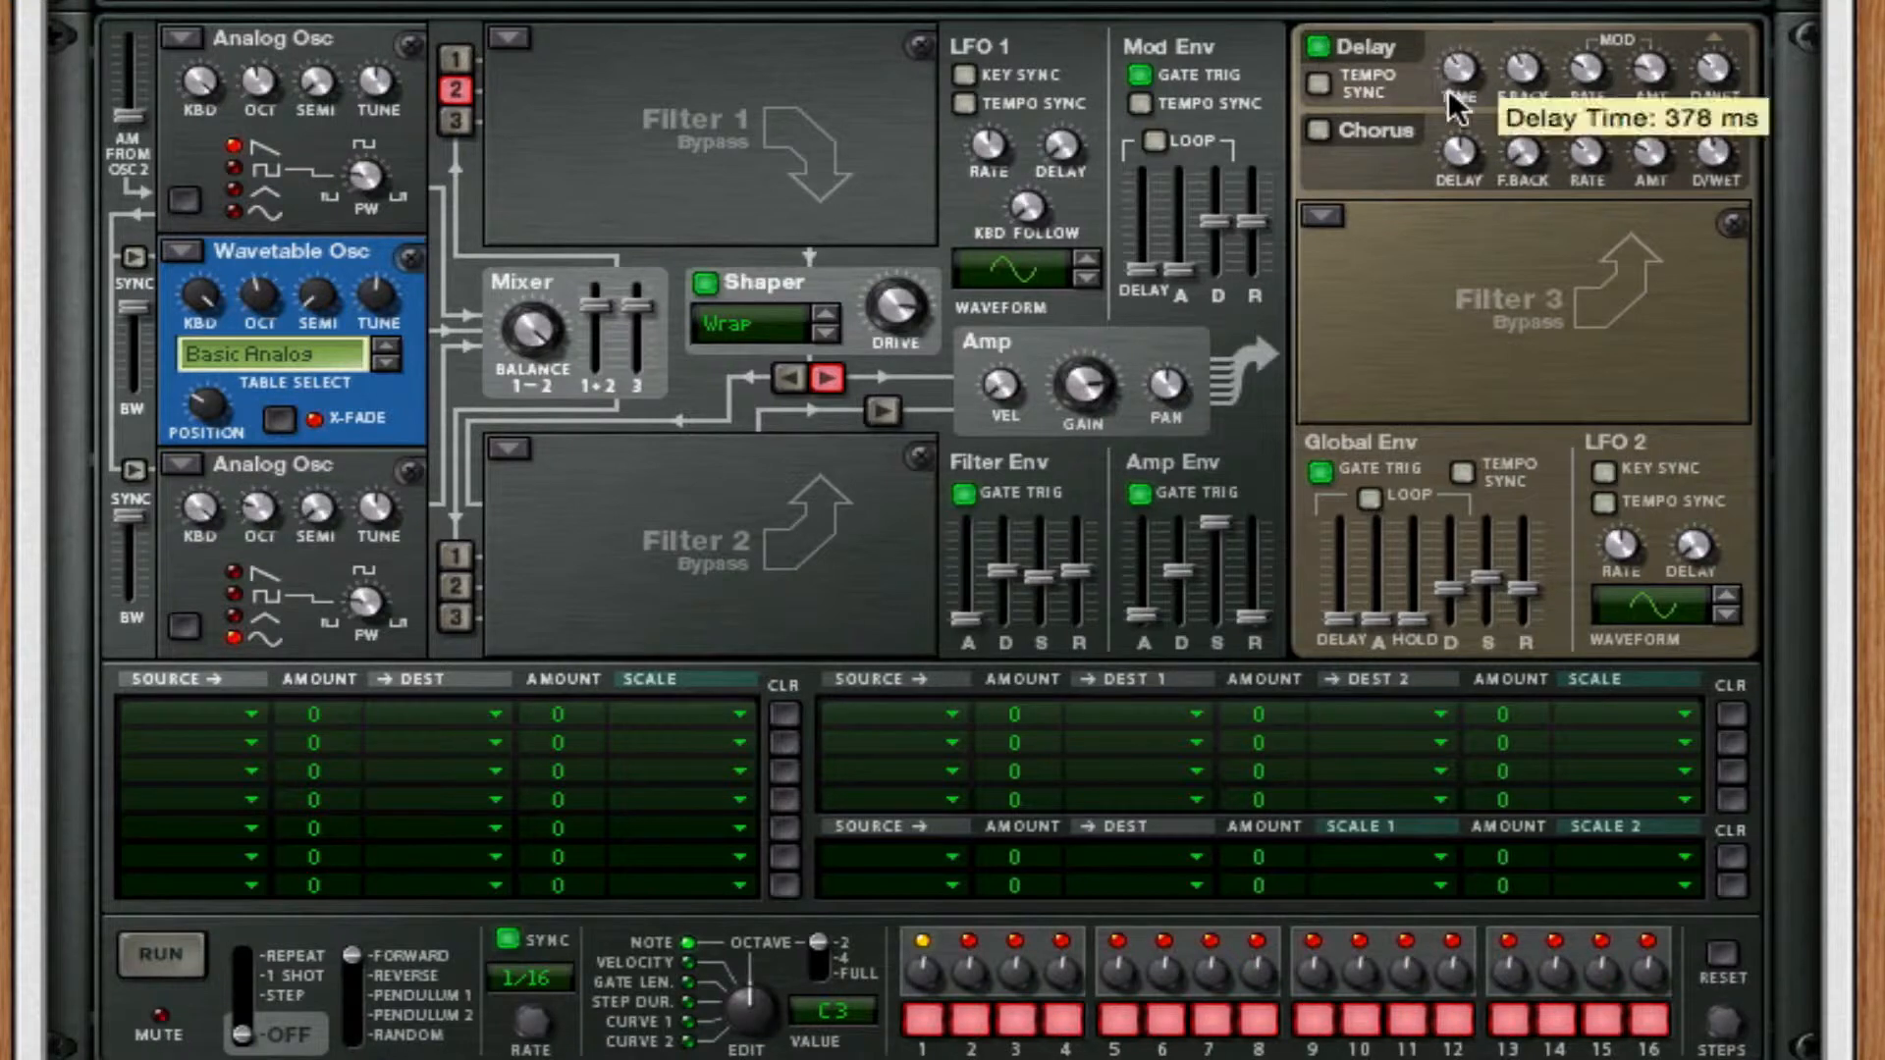
left_click_drag(1448, 88, 1445, 269)
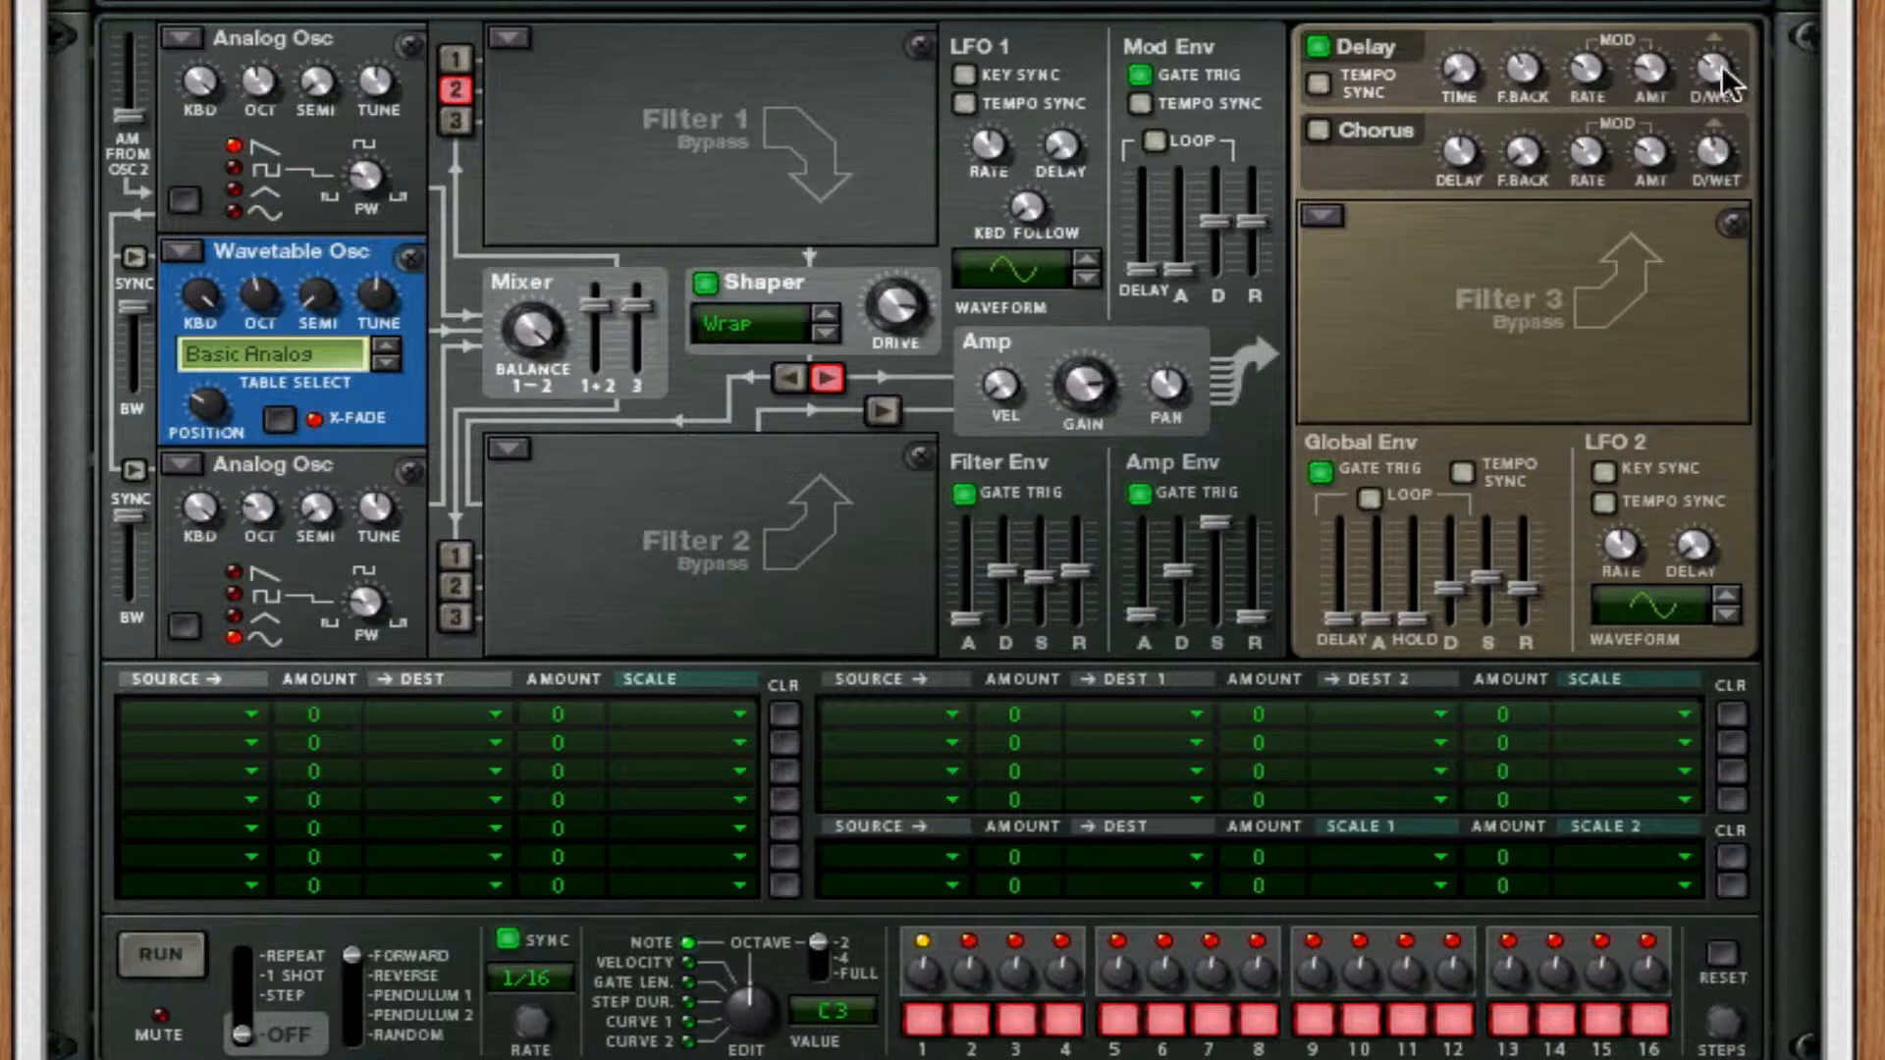
left_click_drag(1512, 69, 1528, 235)
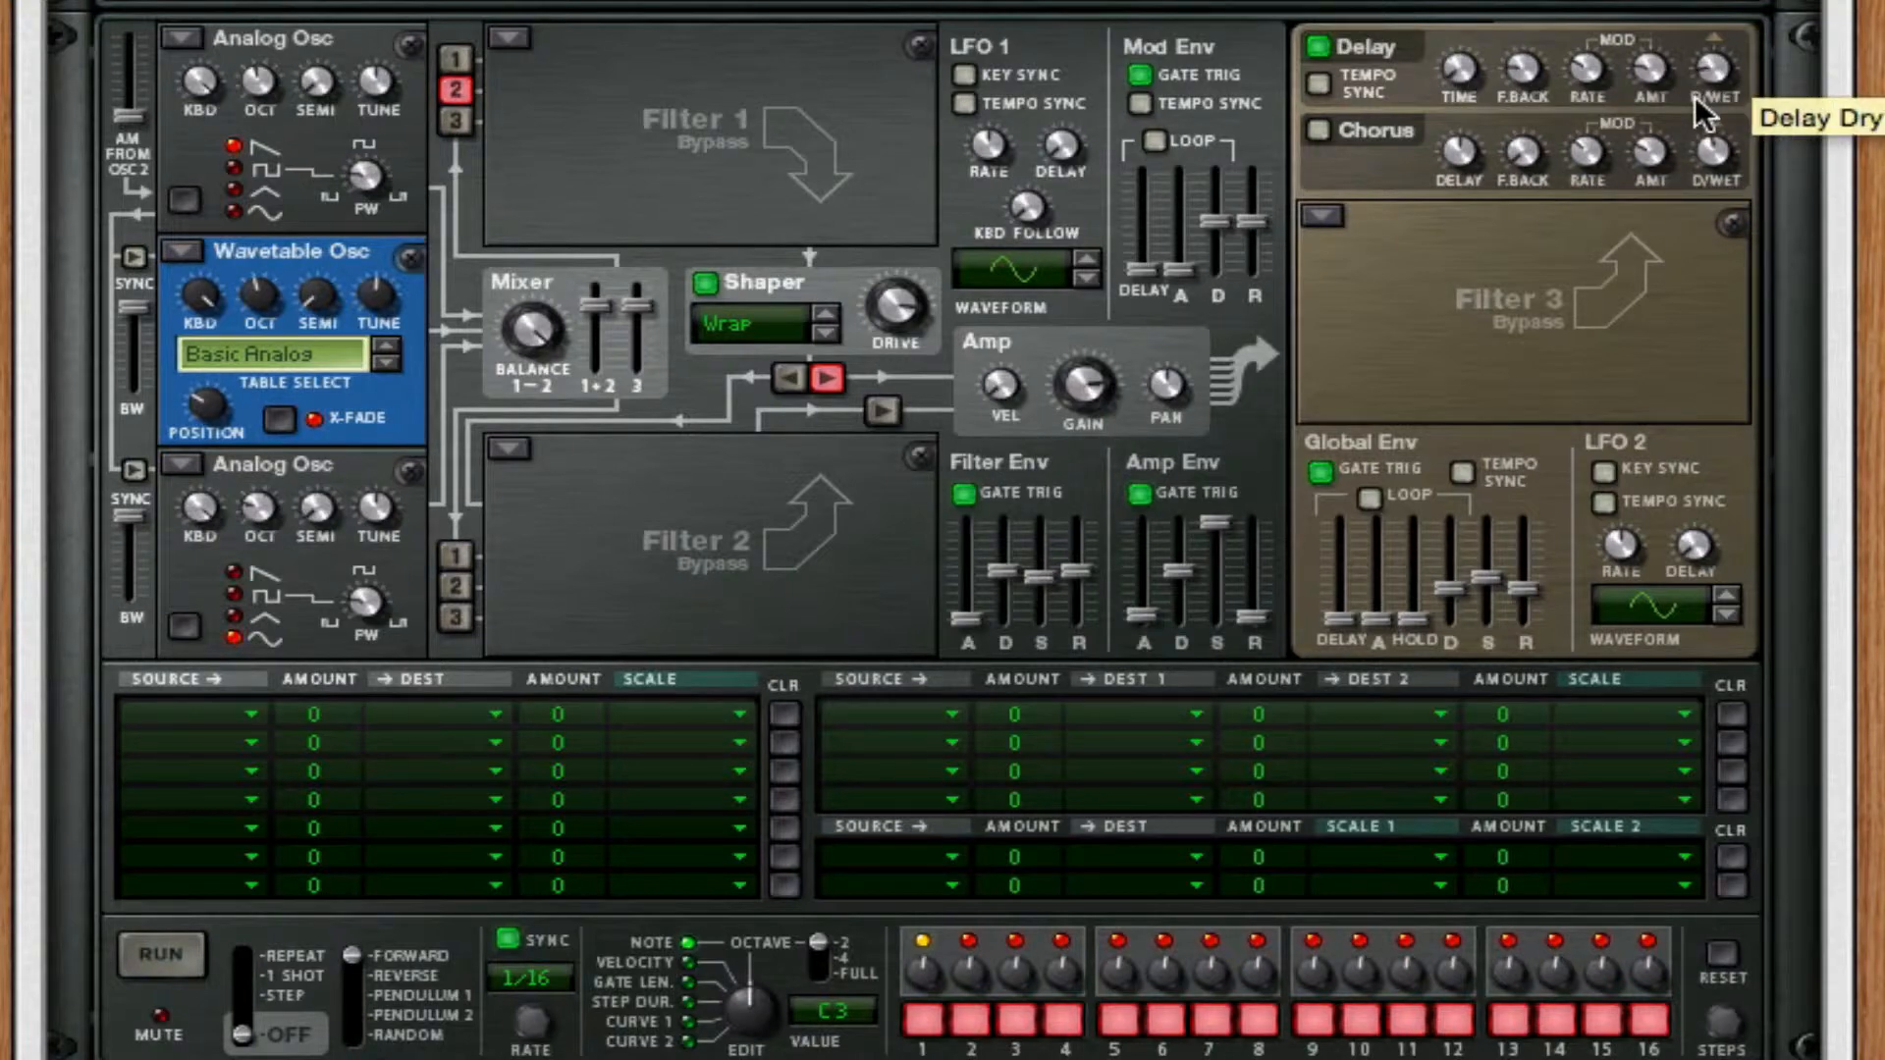
Turn on Thor's Chorus effect and adjust its delay time.
left_click(1321, 134)
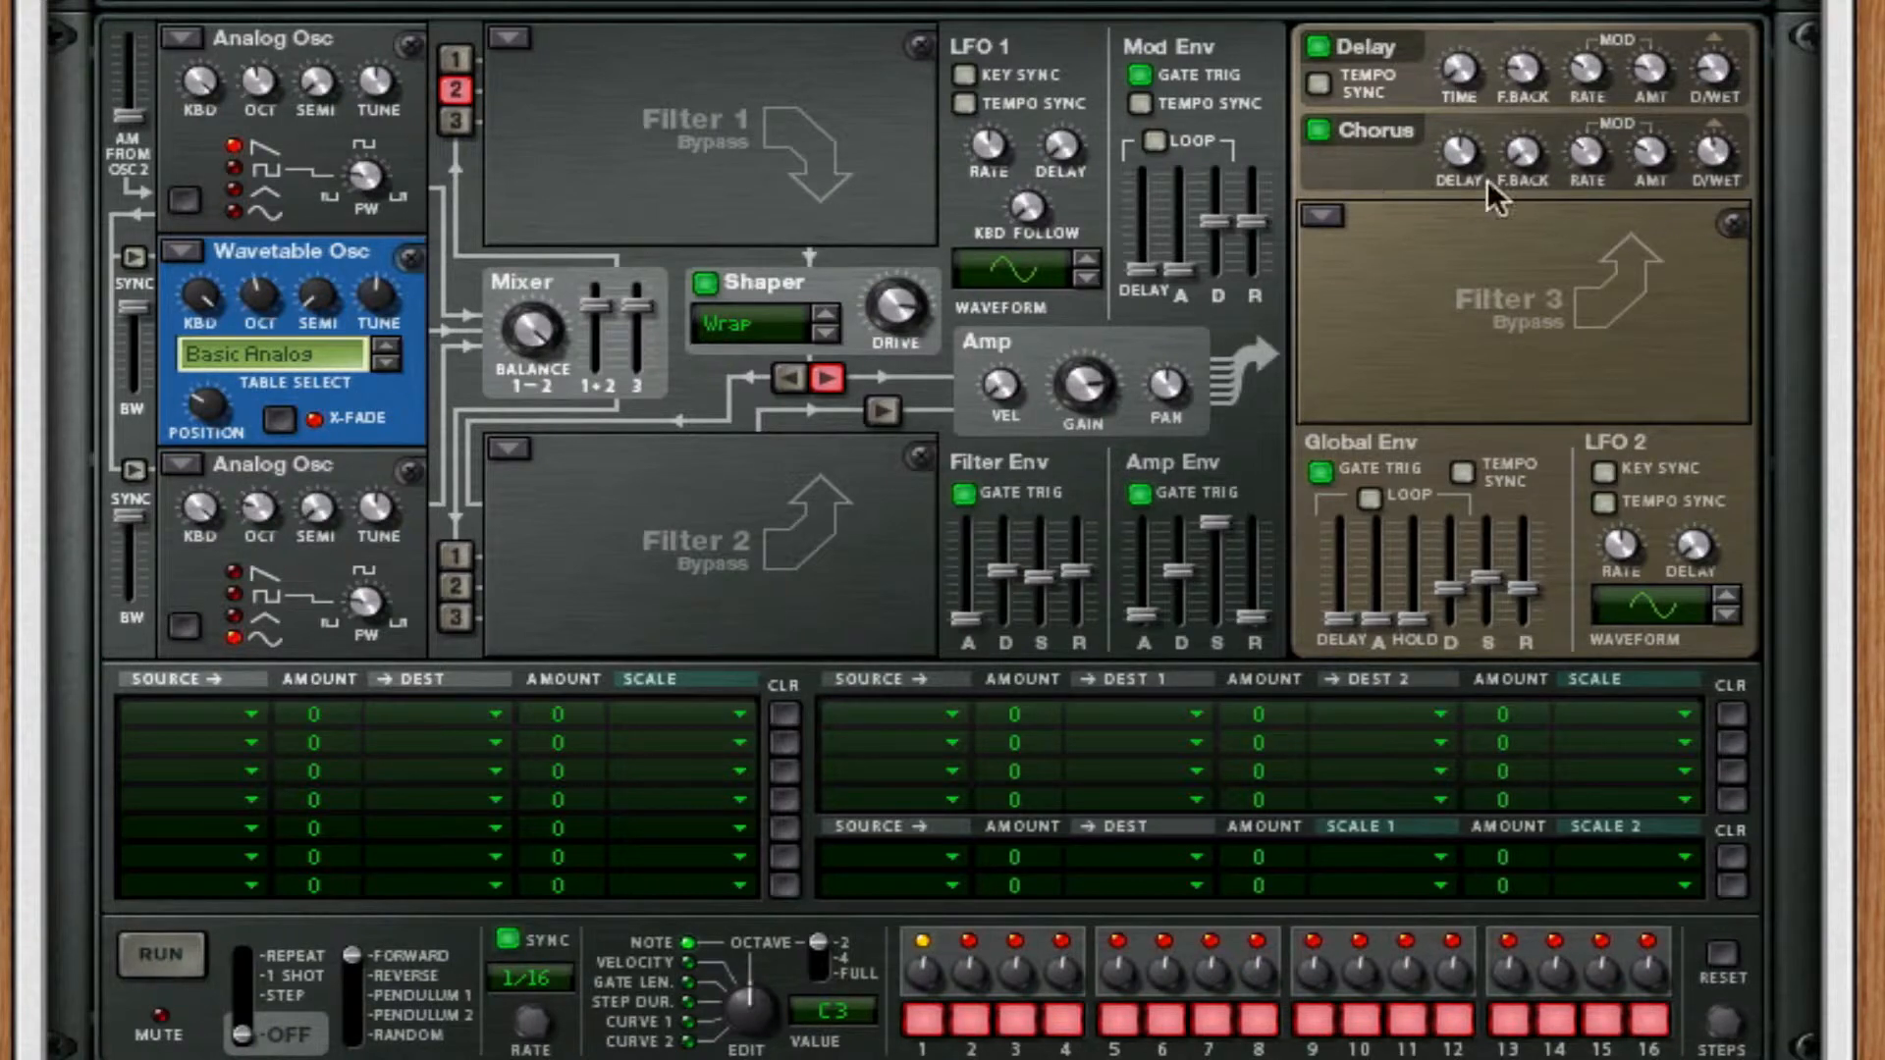
left_click_drag(1439, 151, 1443, 381)
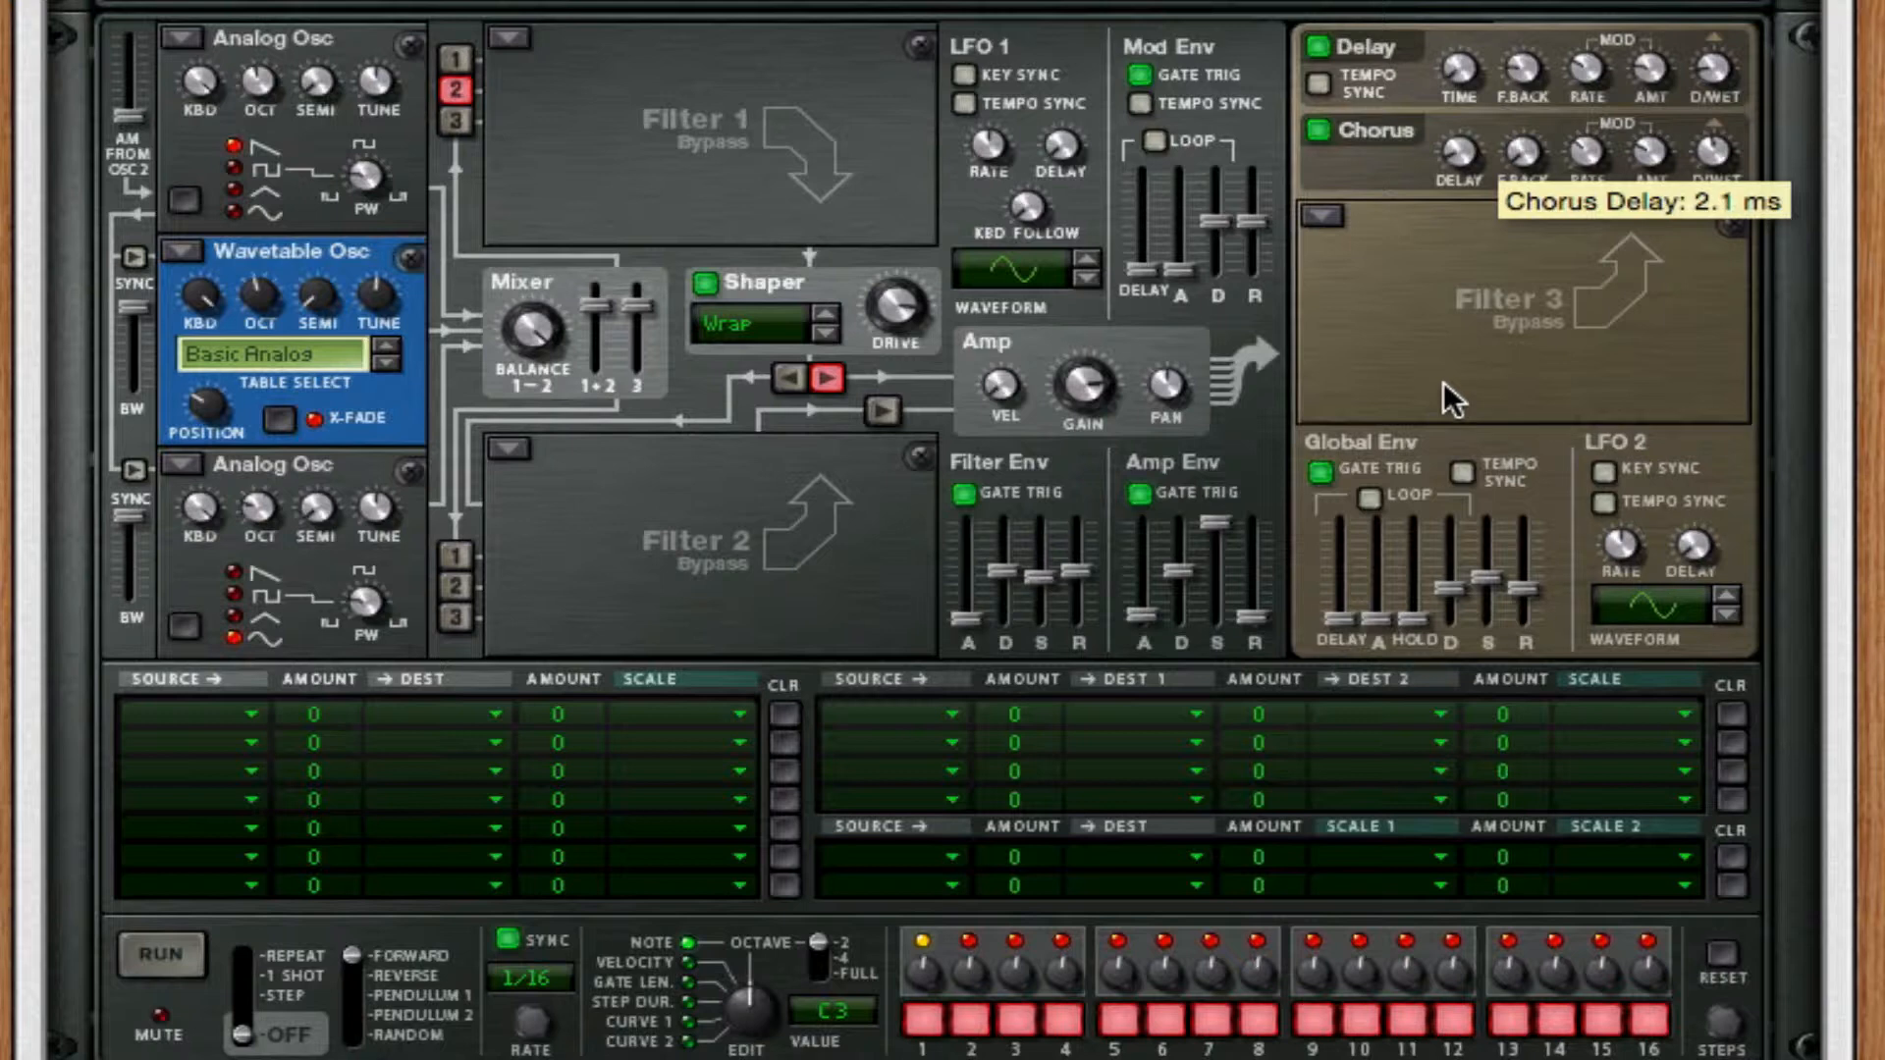
mouse_move(1467, 161)
left_mouse_down()
mouse_move(1470, 129)
mouse_move(1468, 147)
left_mouse_up()
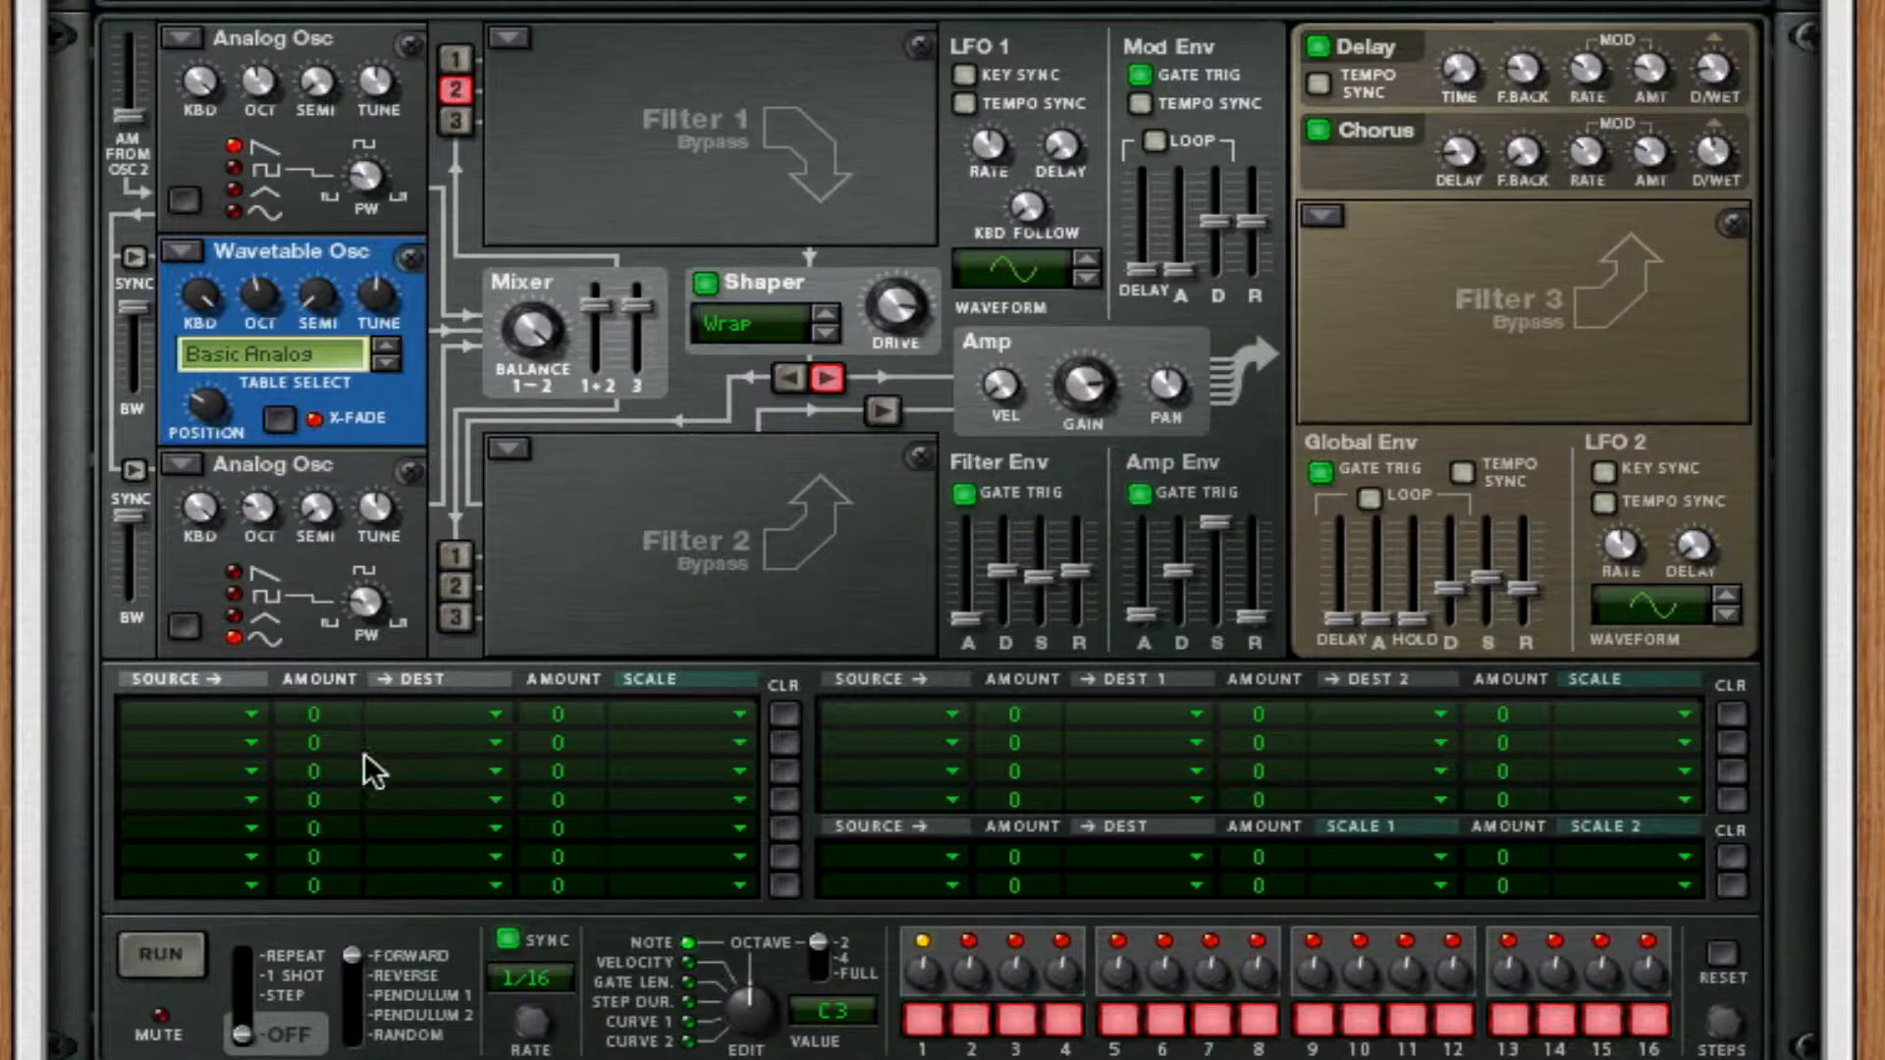
Route Osc 1 to Osc 2 Frequency (FM) in the first modulation slot with an amount of 26.
left_click(245, 717)
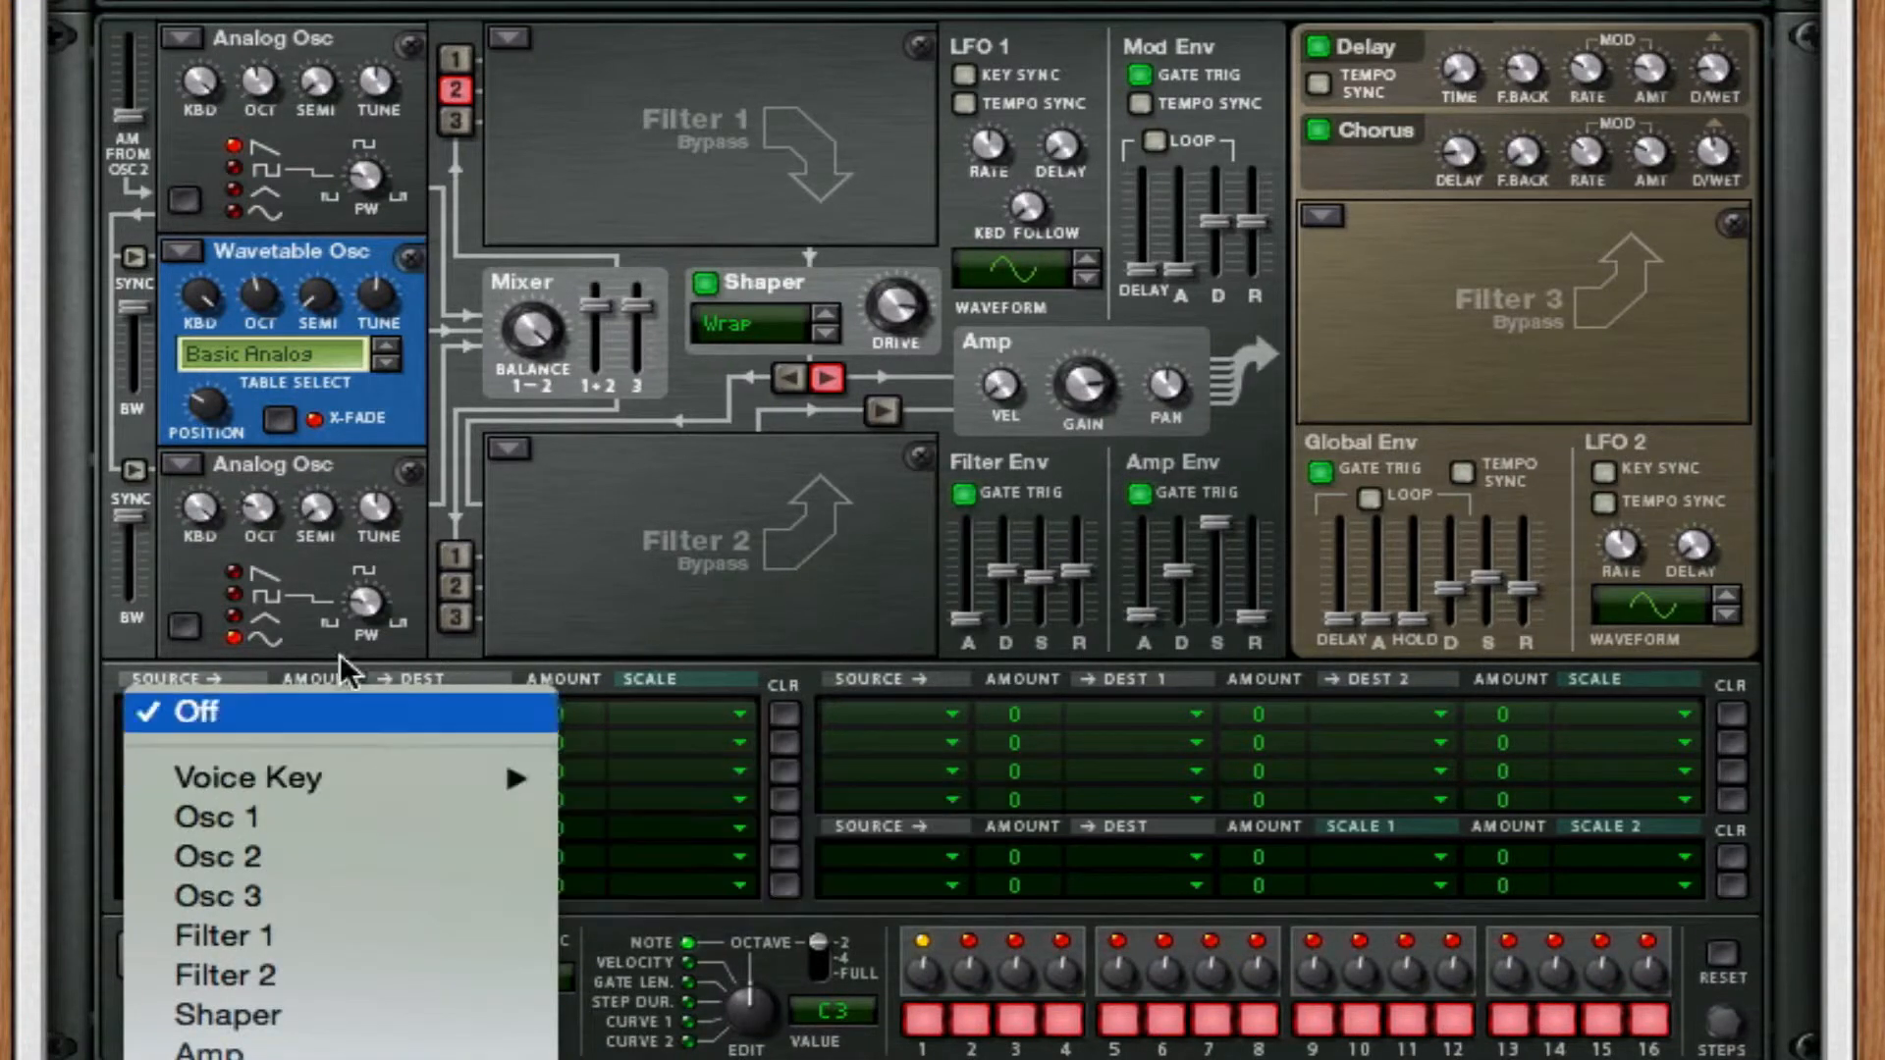
left_click(289, 704)
left_click(244, 720)
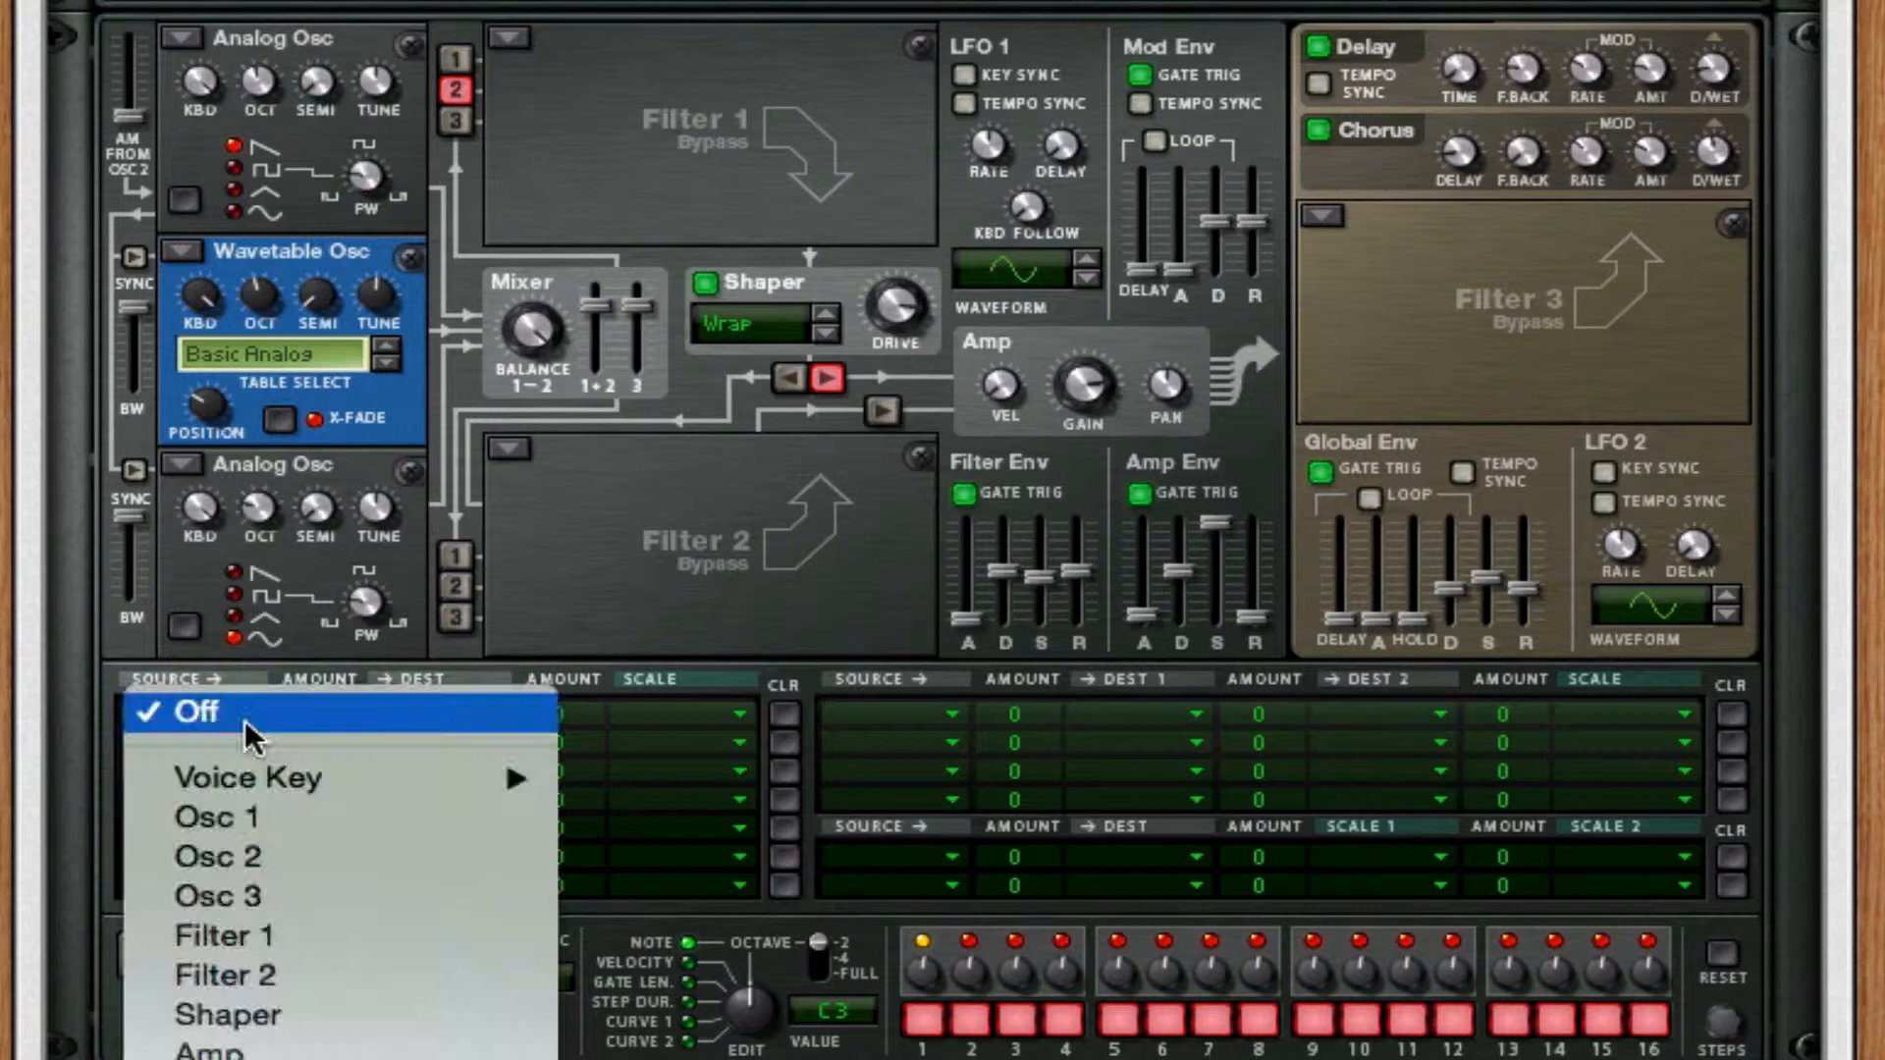
left_click(249, 823)
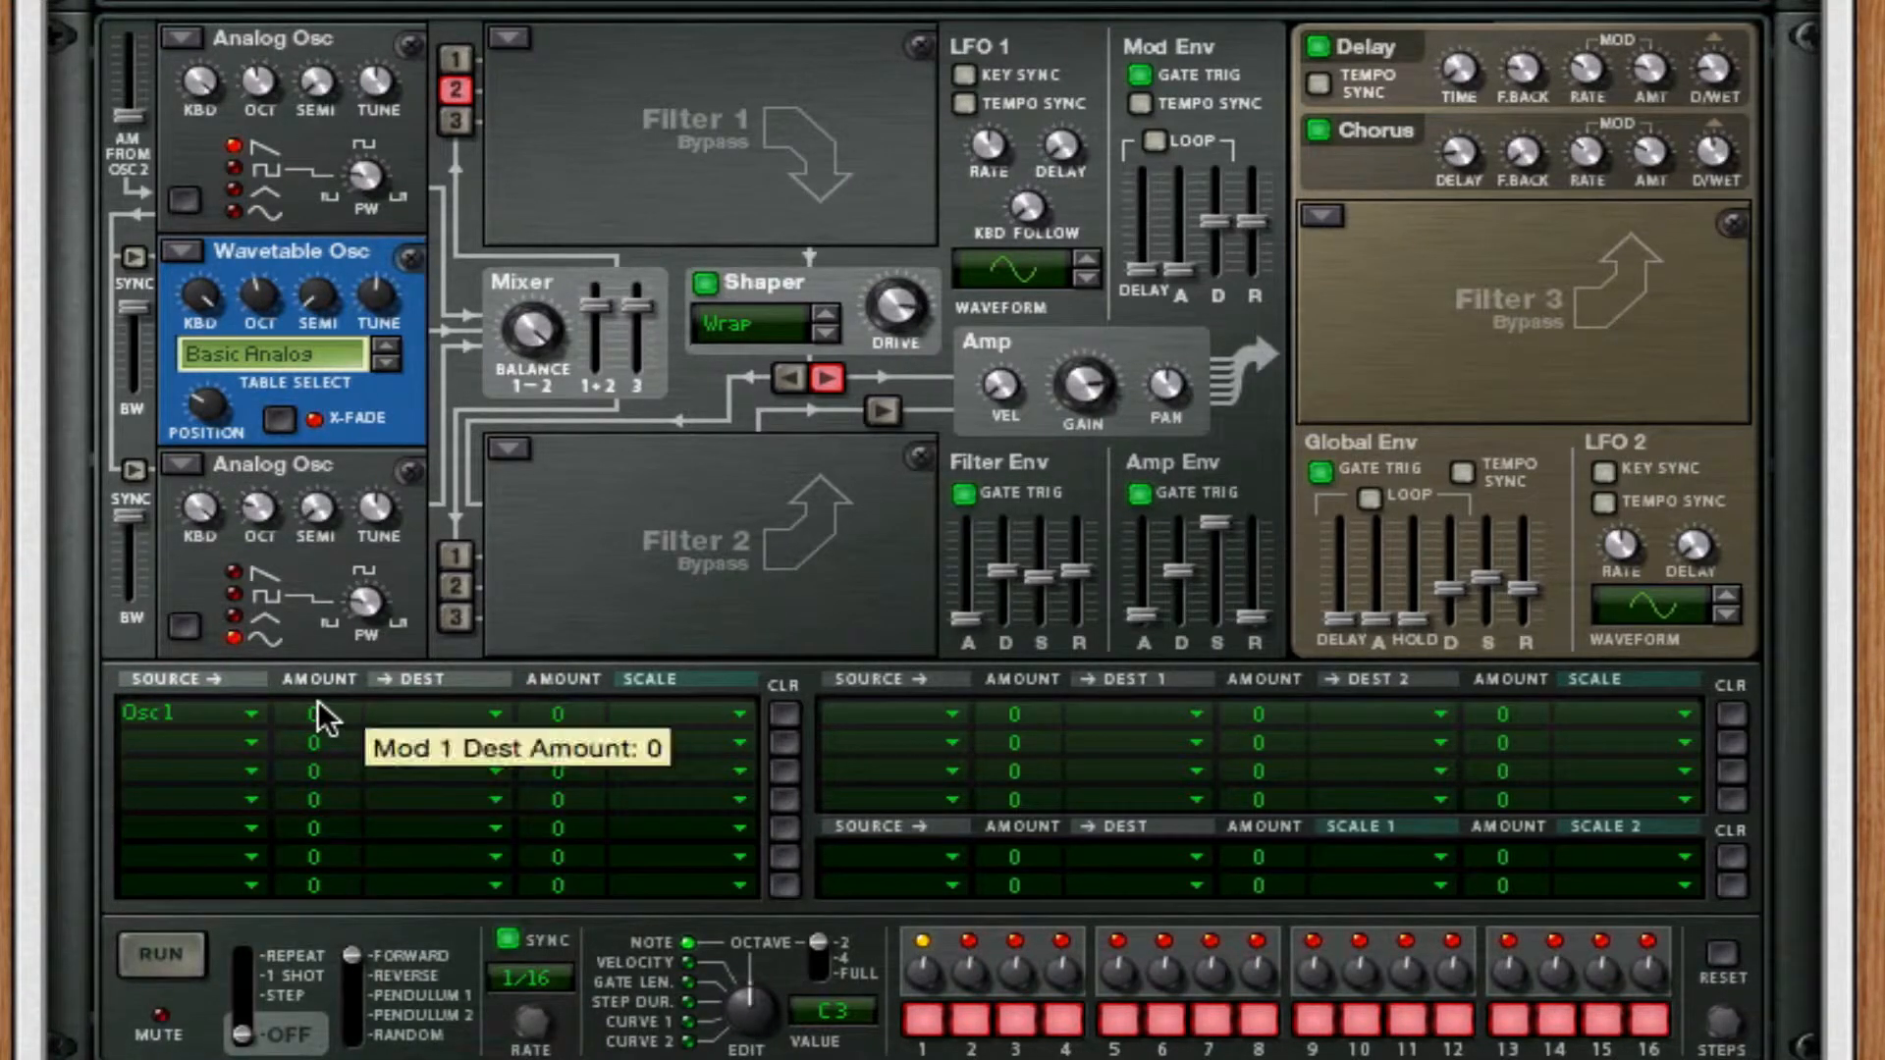
left_click_drag(334, 721, 360, 645)
left_click(389, 714)
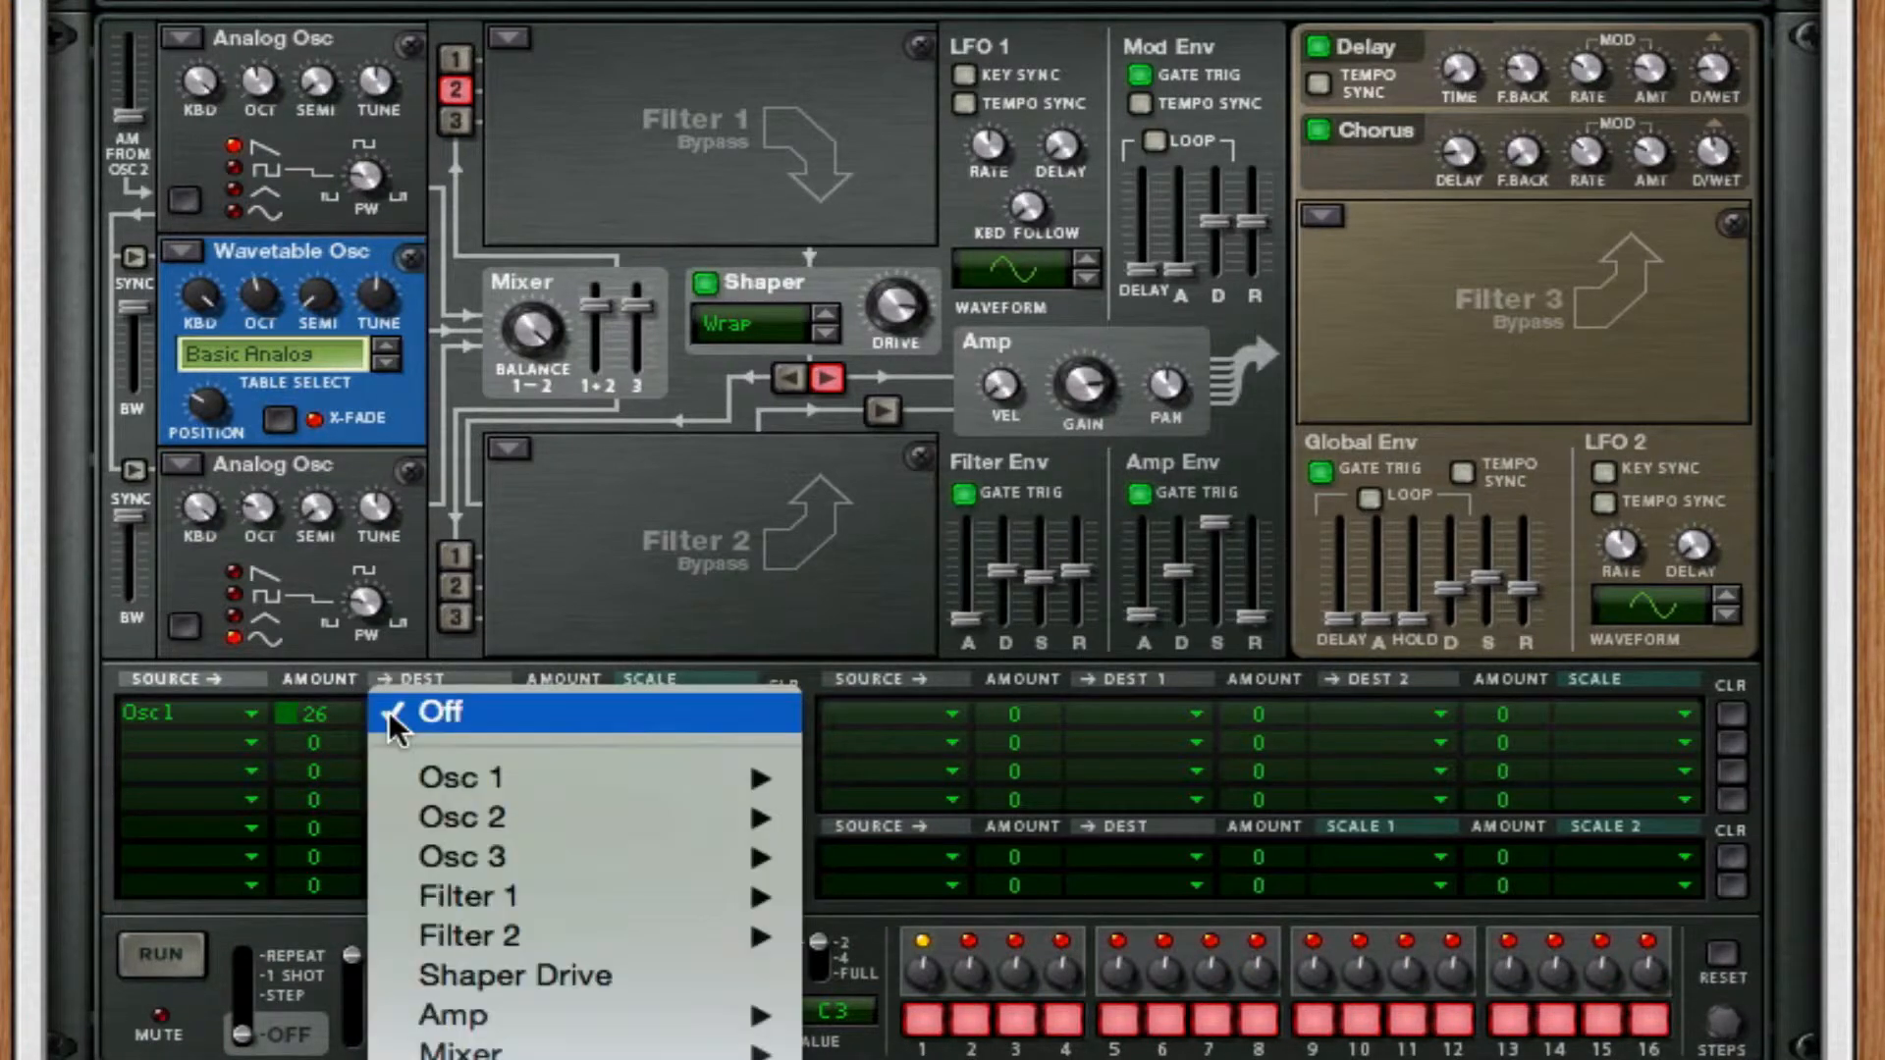
mouse_move(545, 823)
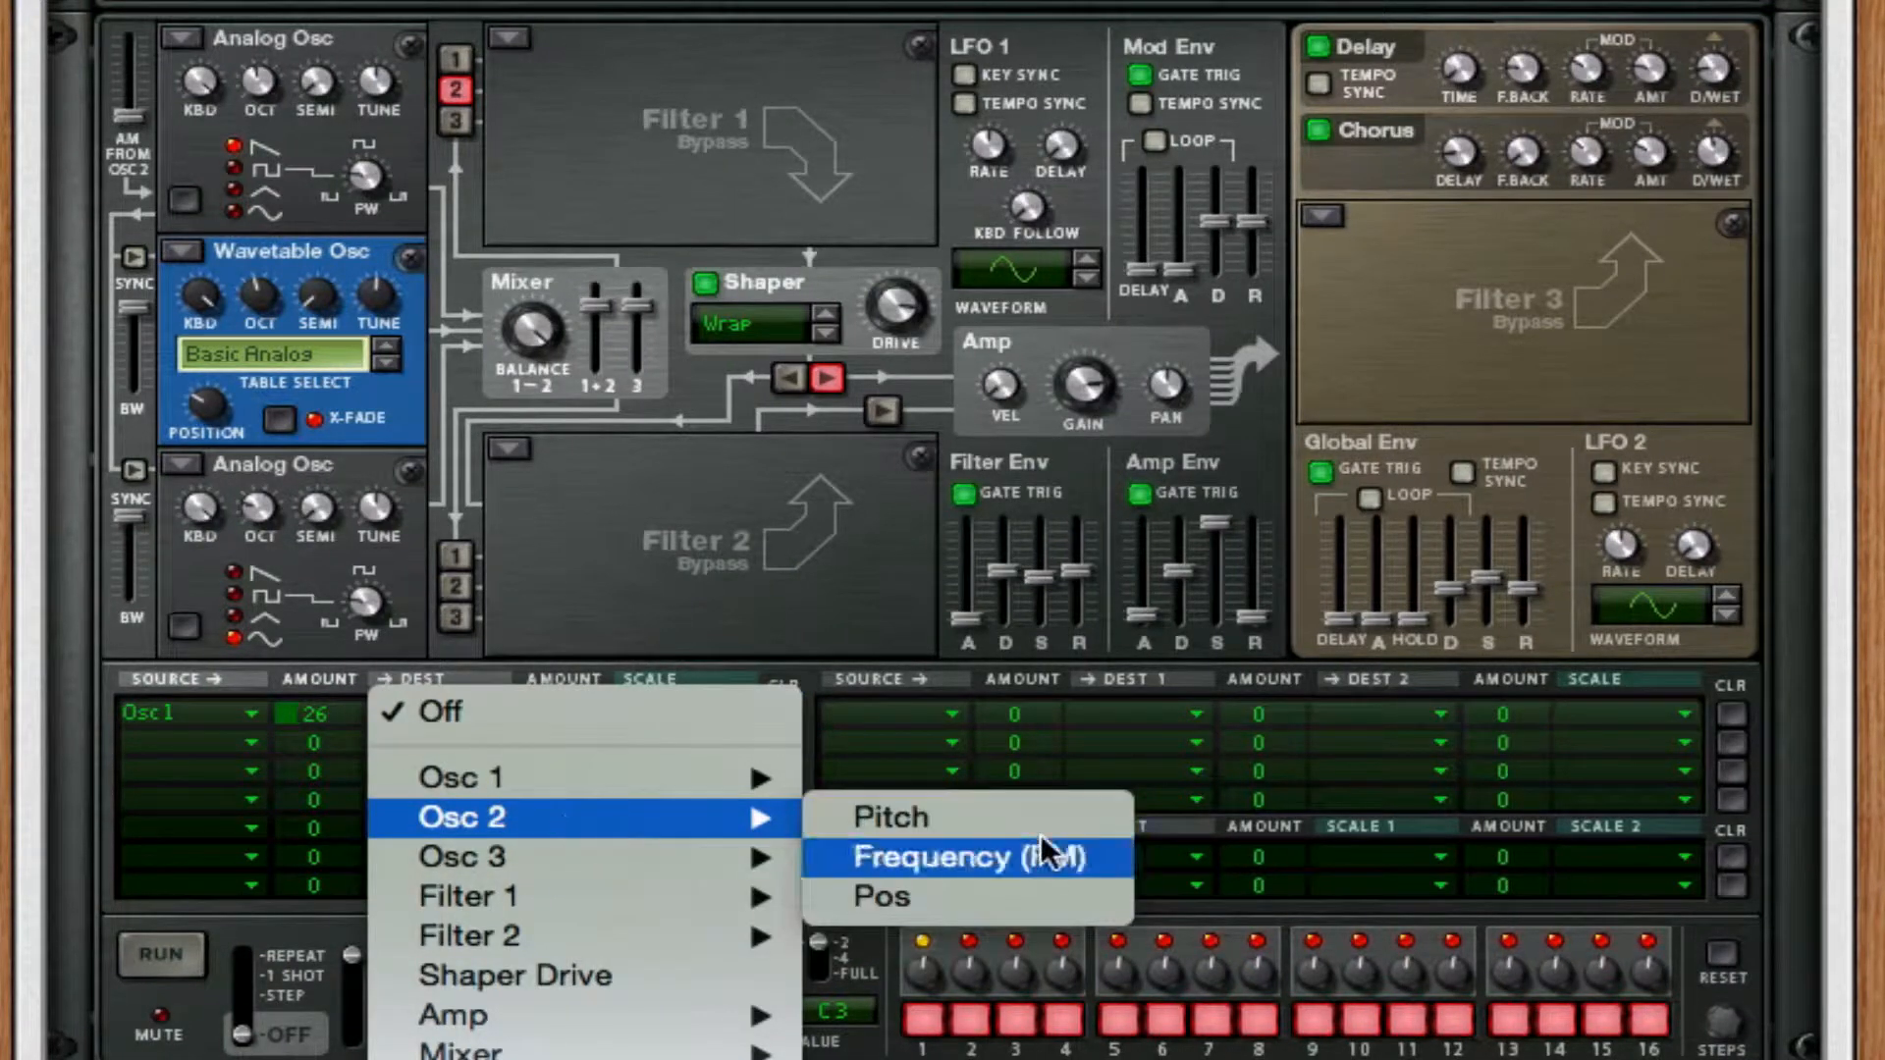
left_click(1035, 864)
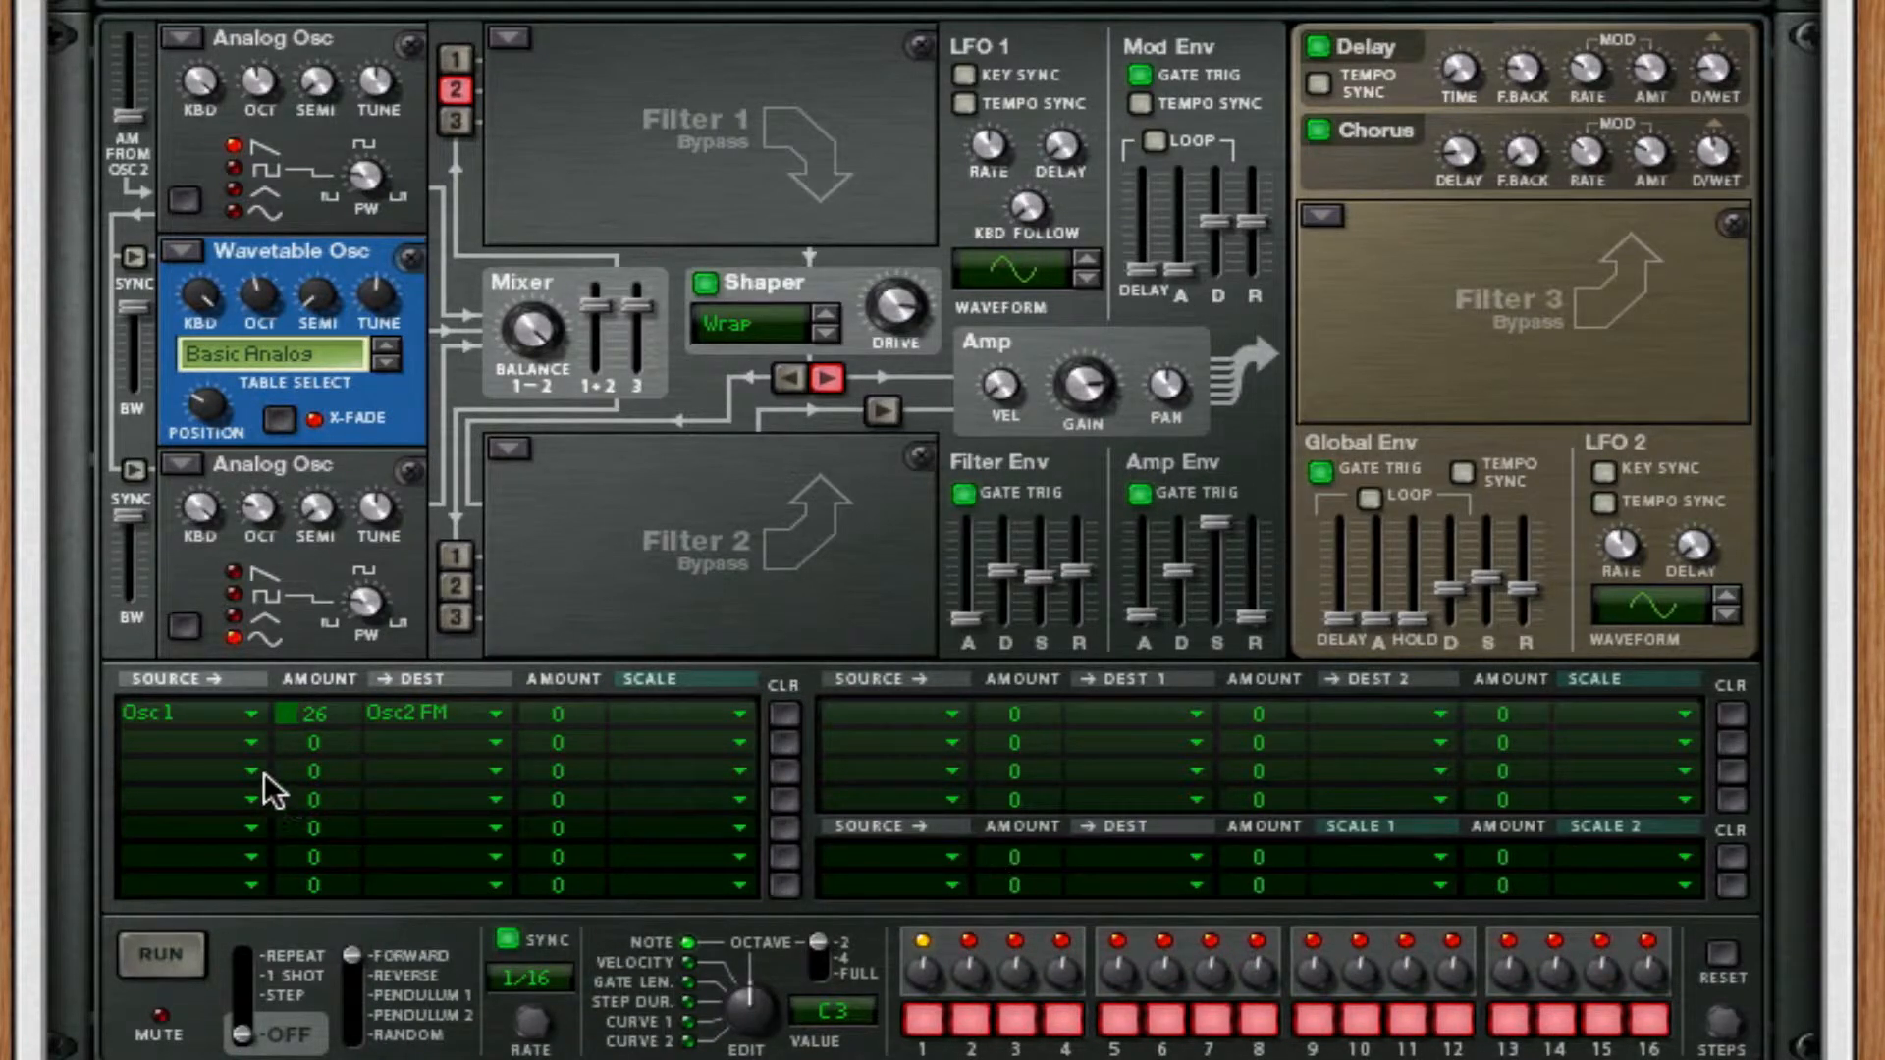
Route Osc 3 to Osc 2 Frequency (FM) in the third modulation slot and raise its amount.
left_click(246, 744)
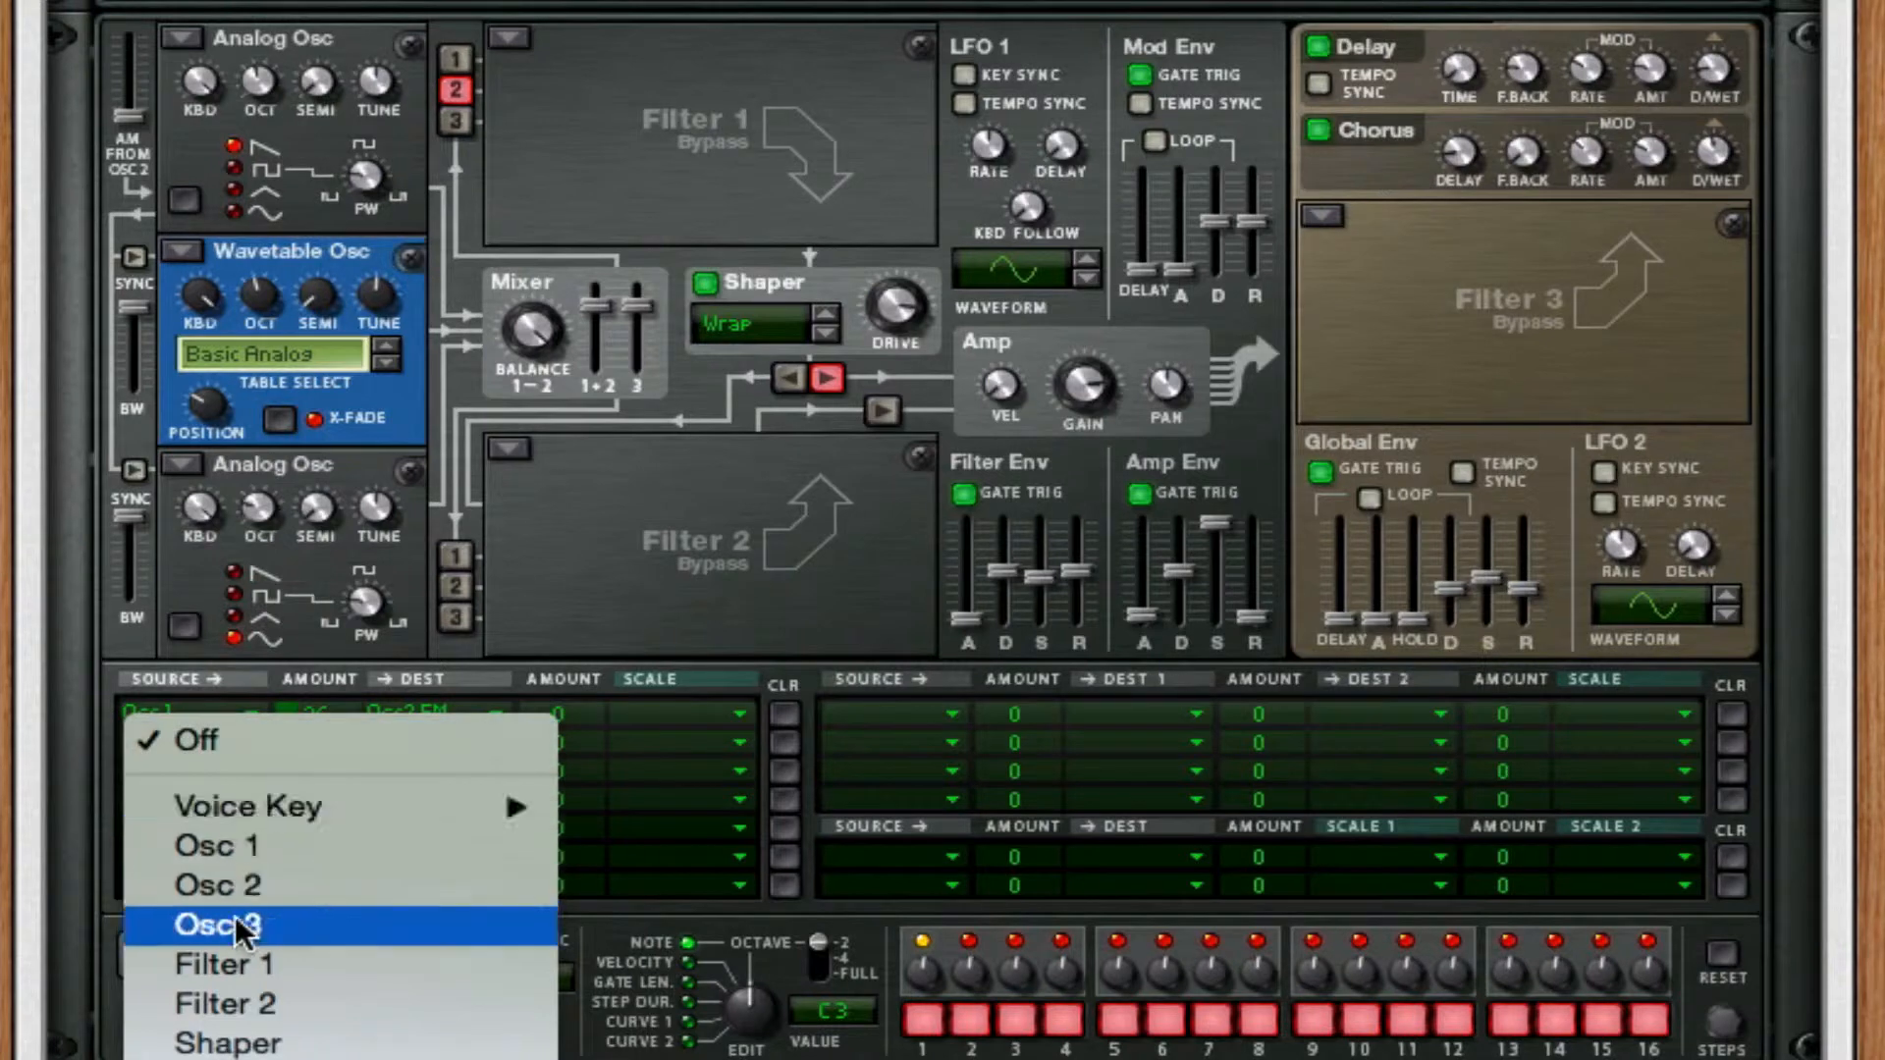
left_click(361, 645)
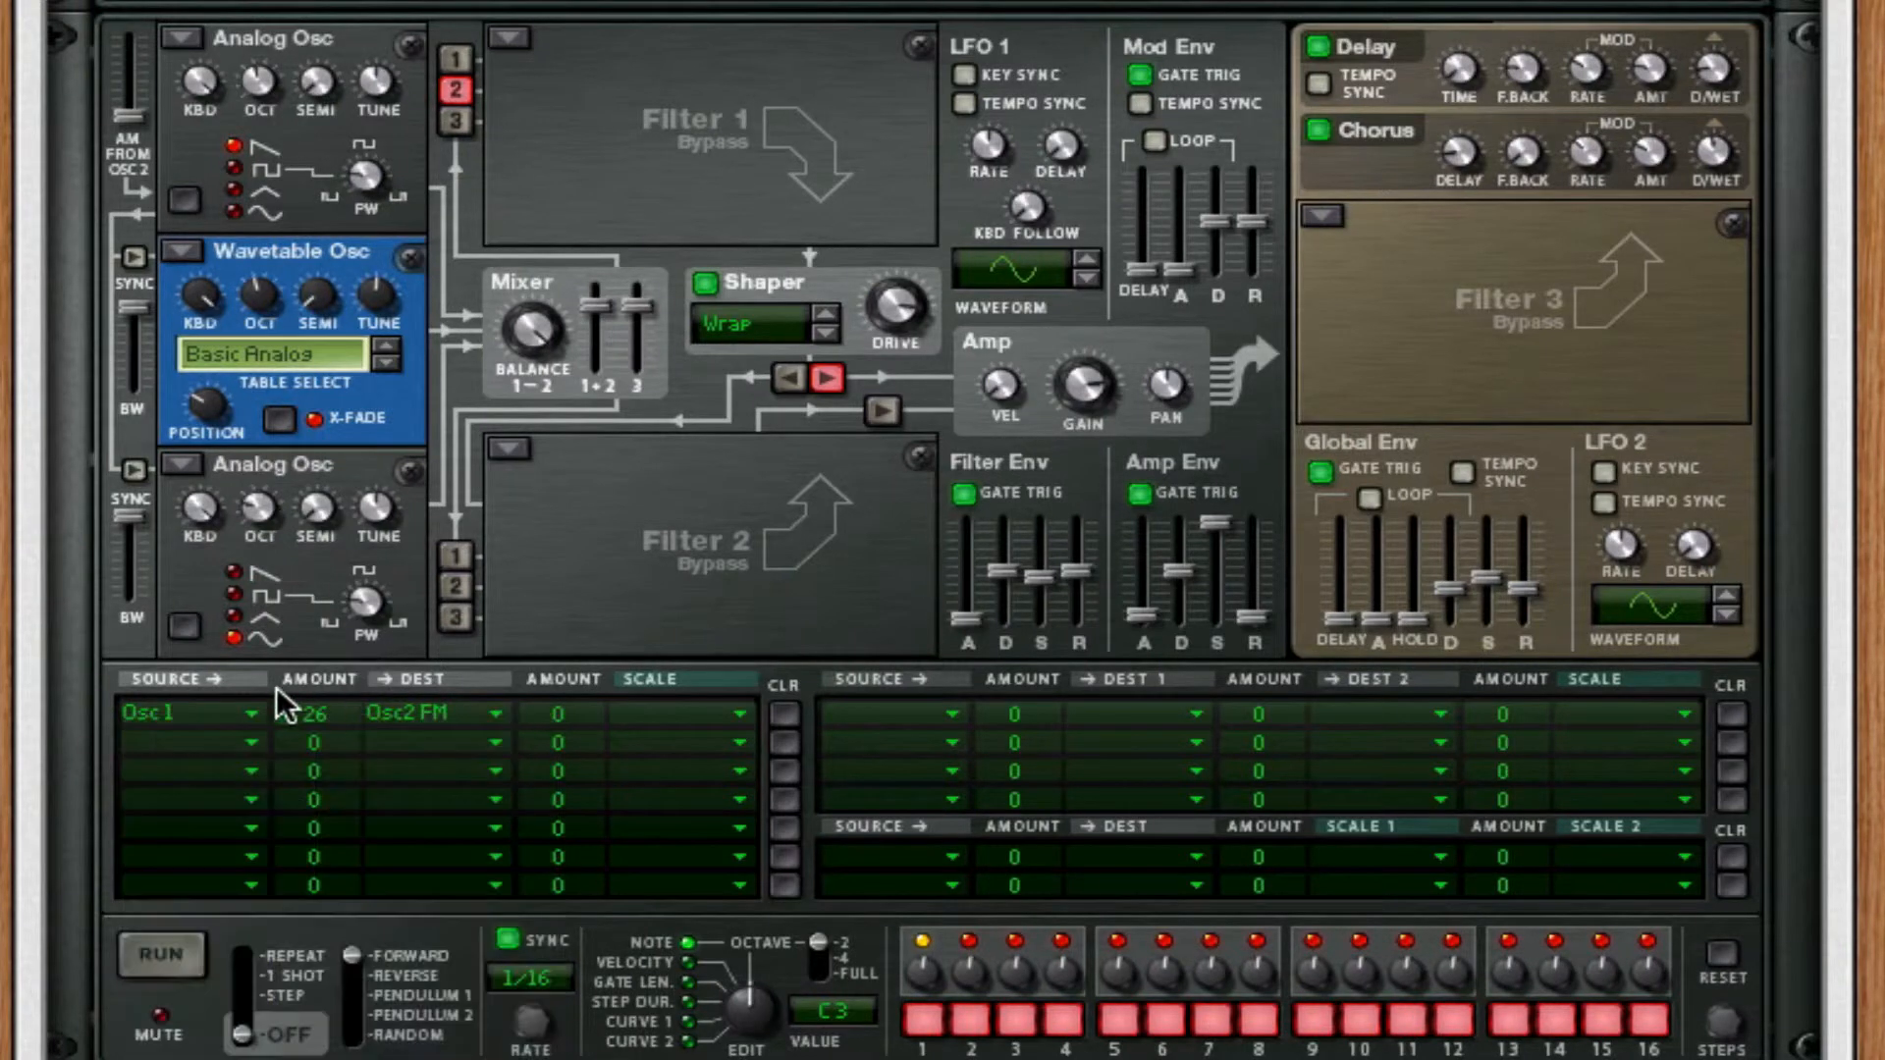
left_click(184, 761)
left_click(281, 964)
left_click(391, 781)
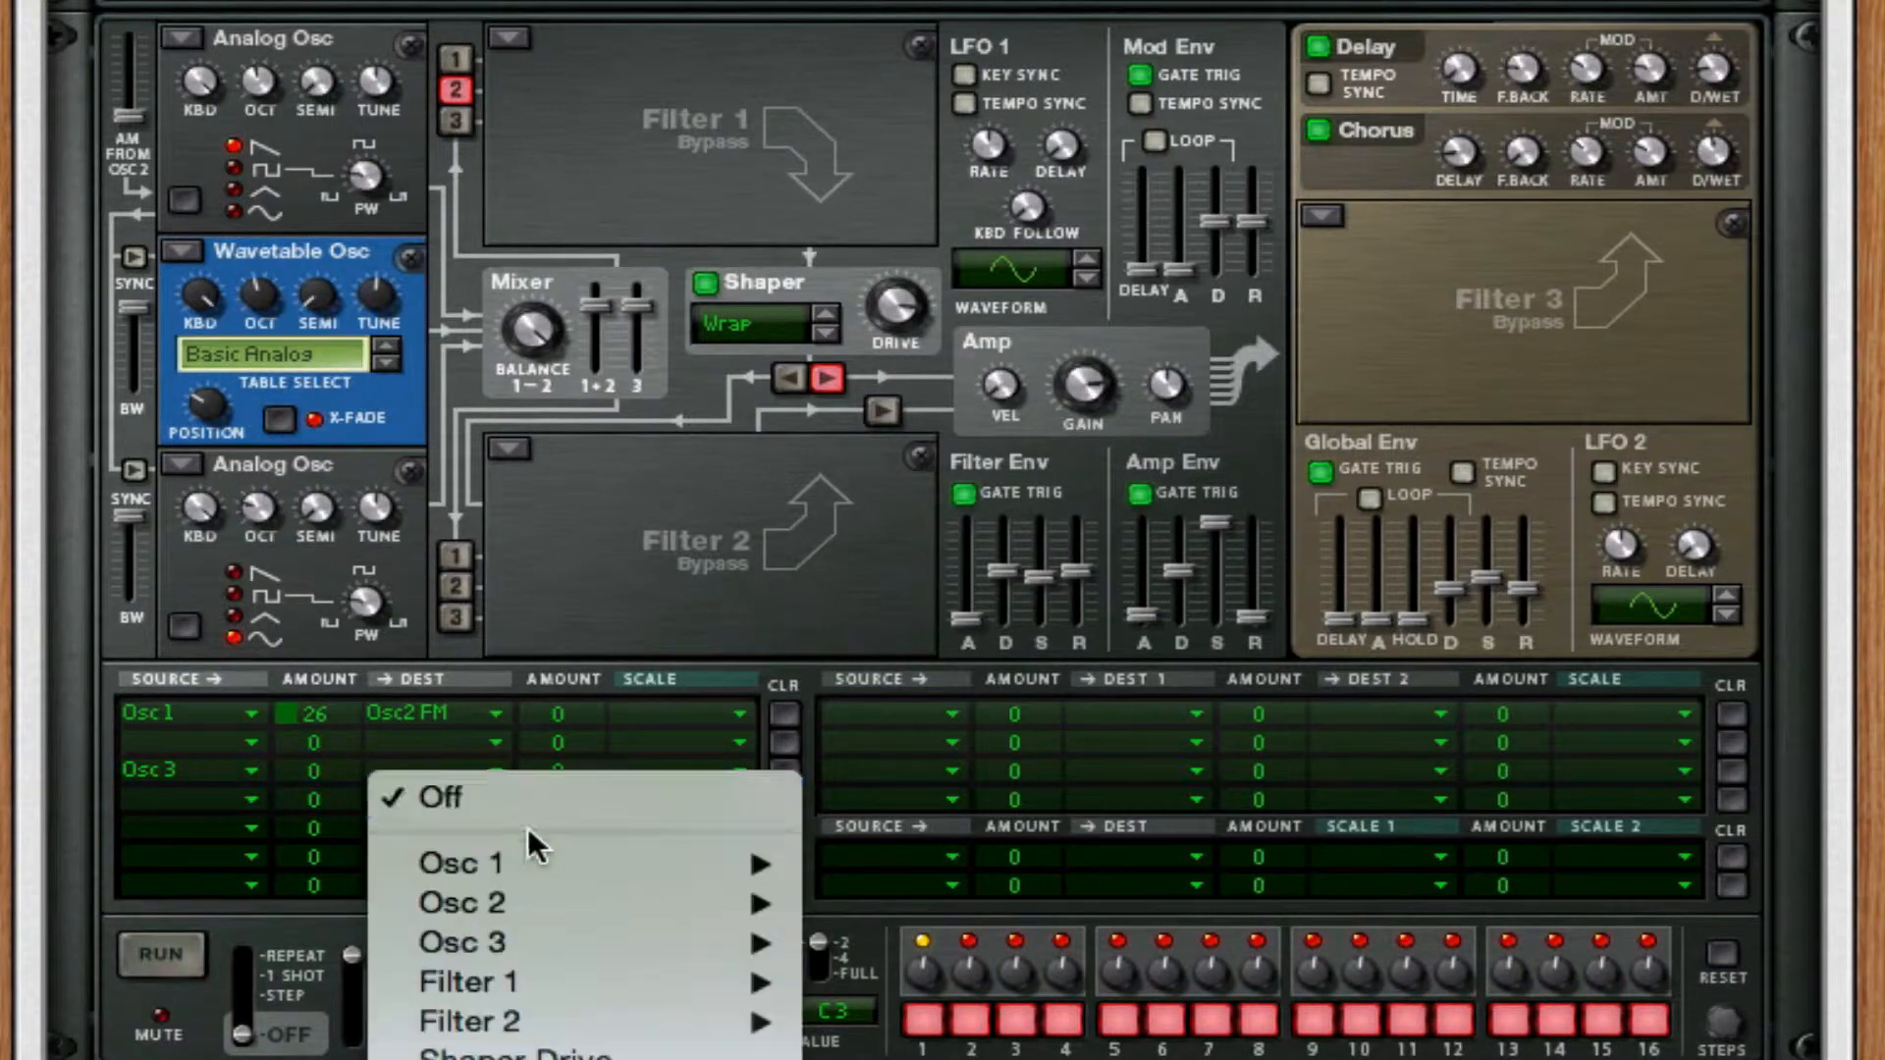
mouse_move(556, 904)
left_click(941, 940)
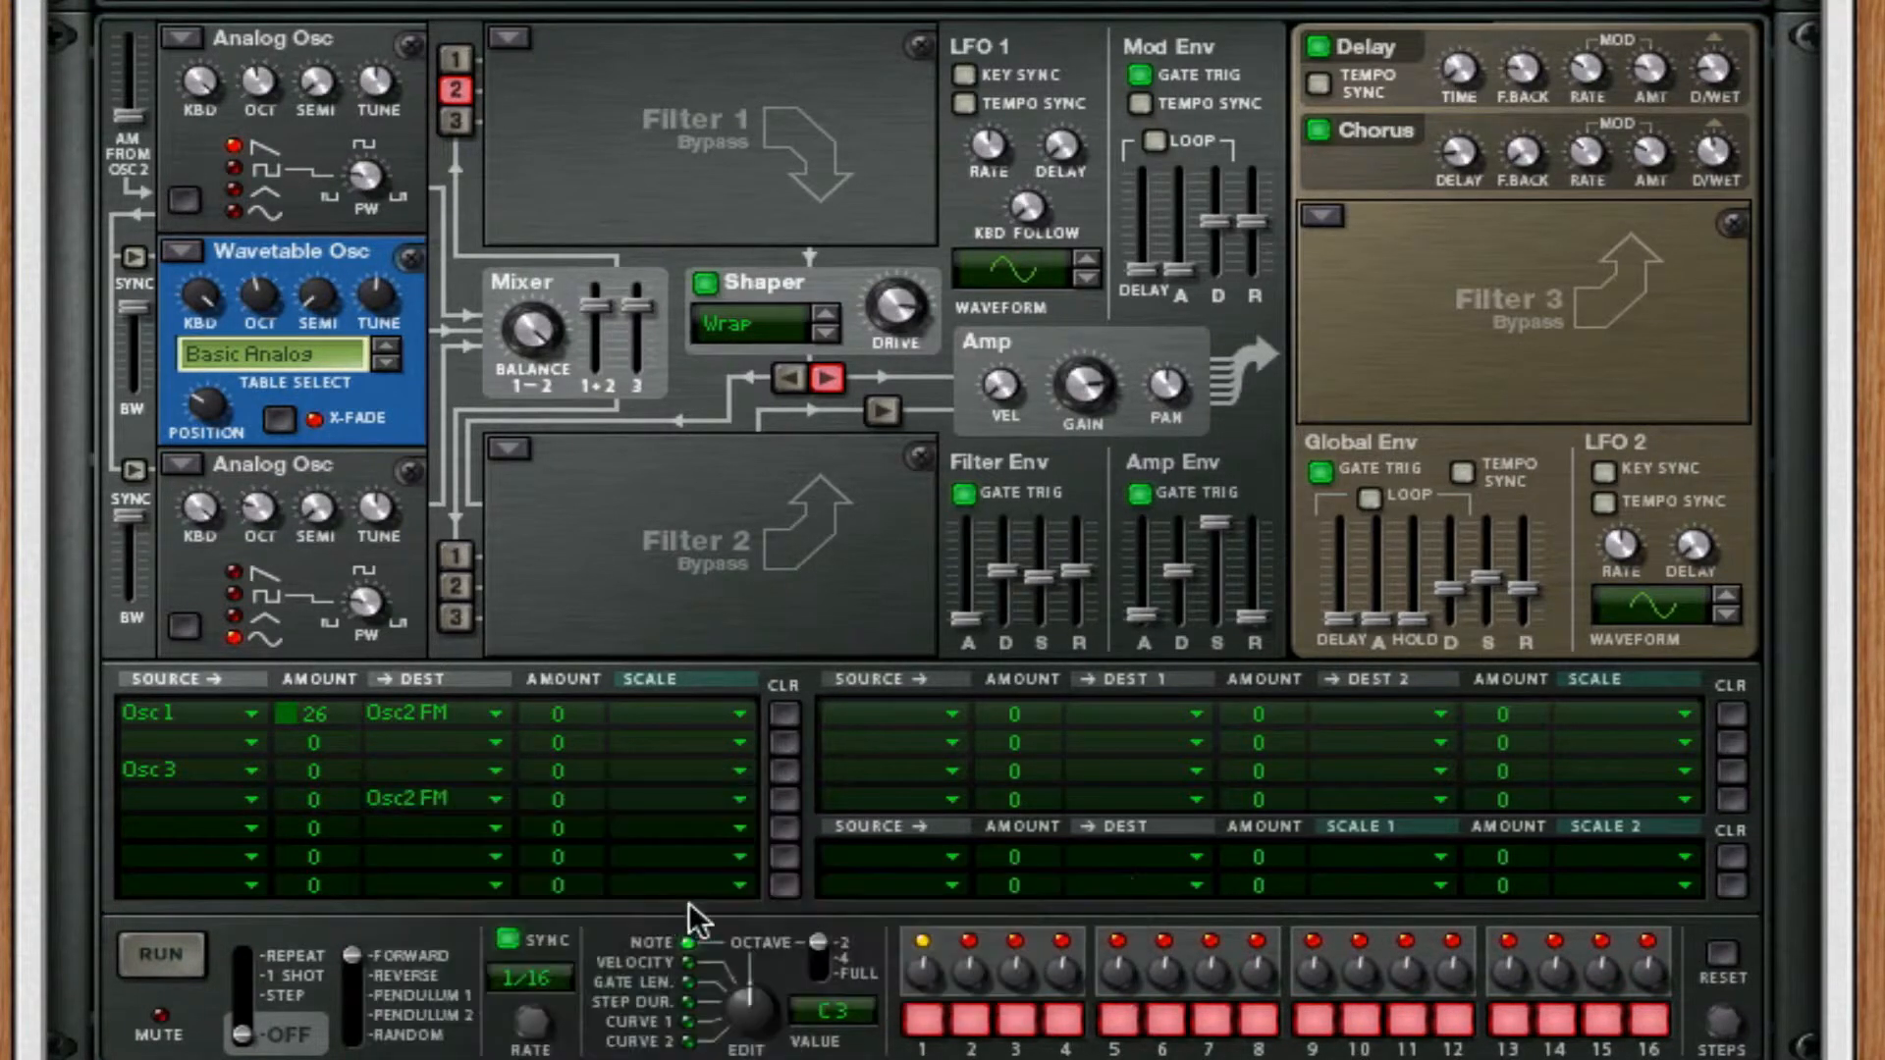
left_click(476, 776)
mouse_move(618, 874)
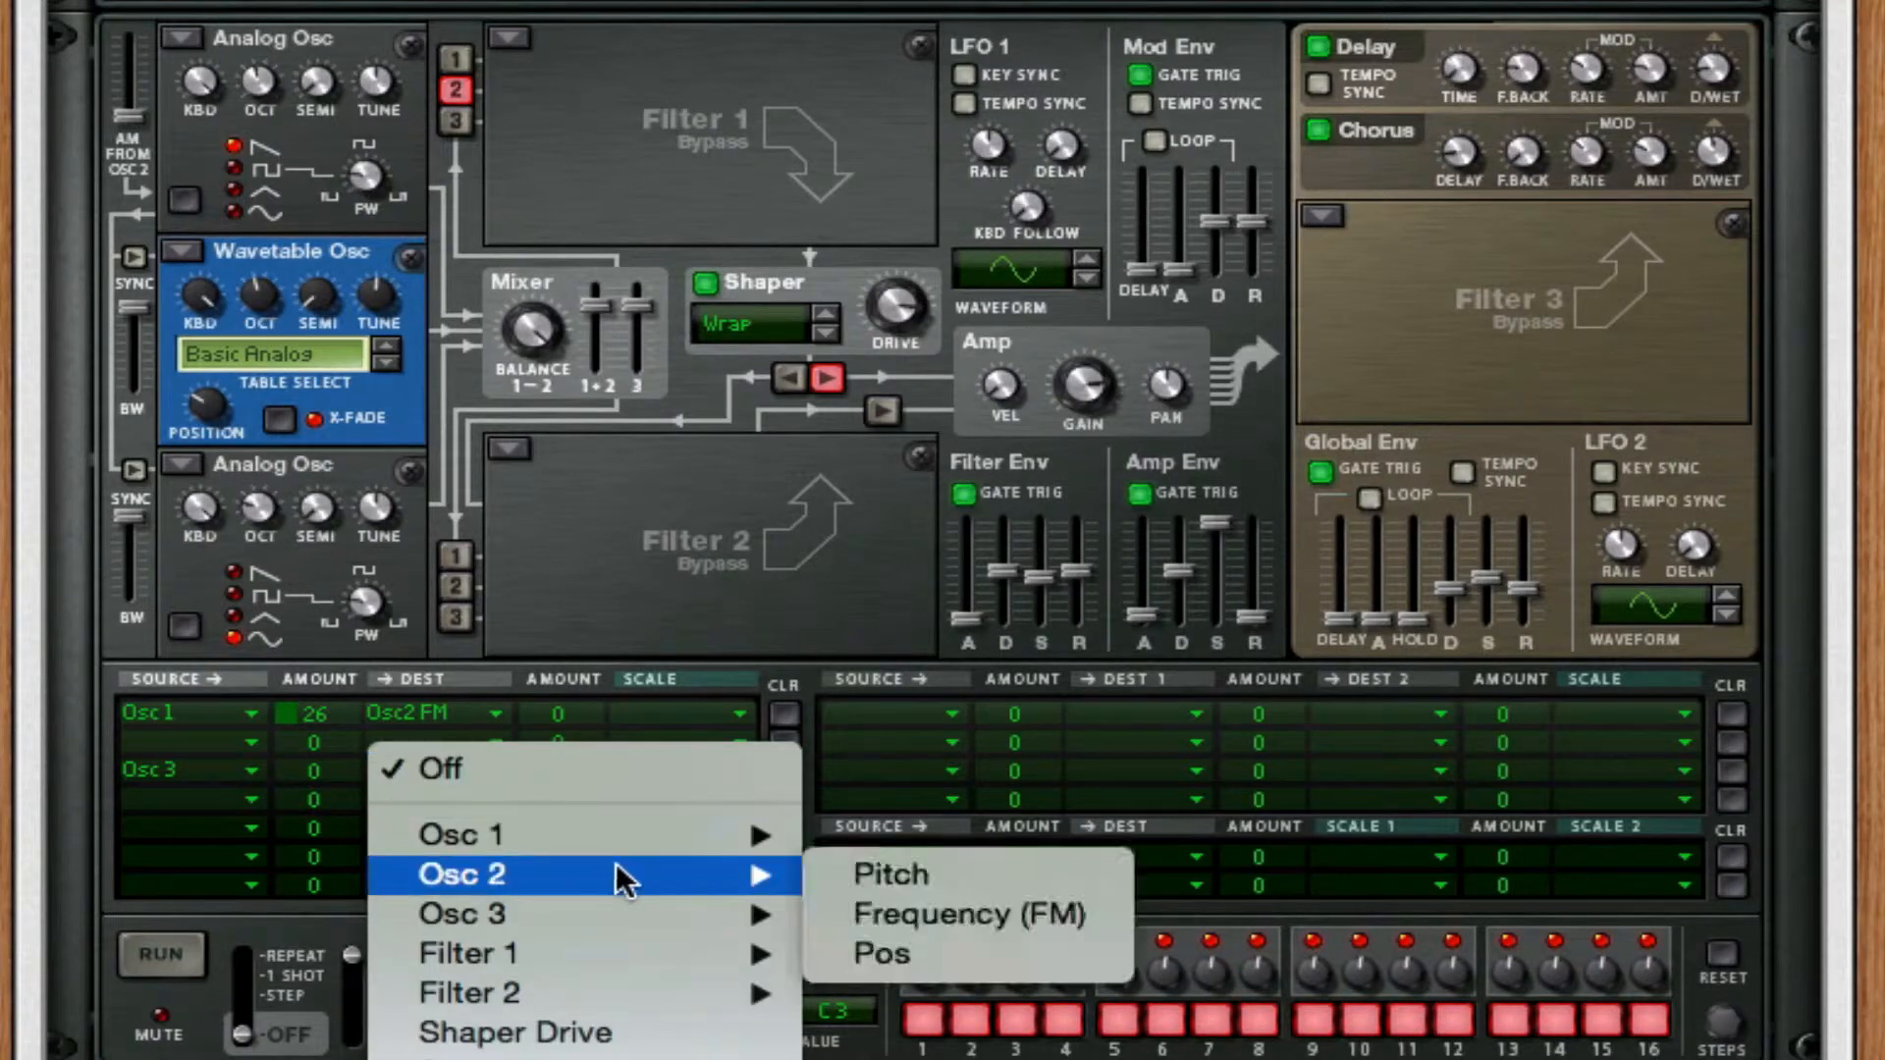
left_click(860, 913)
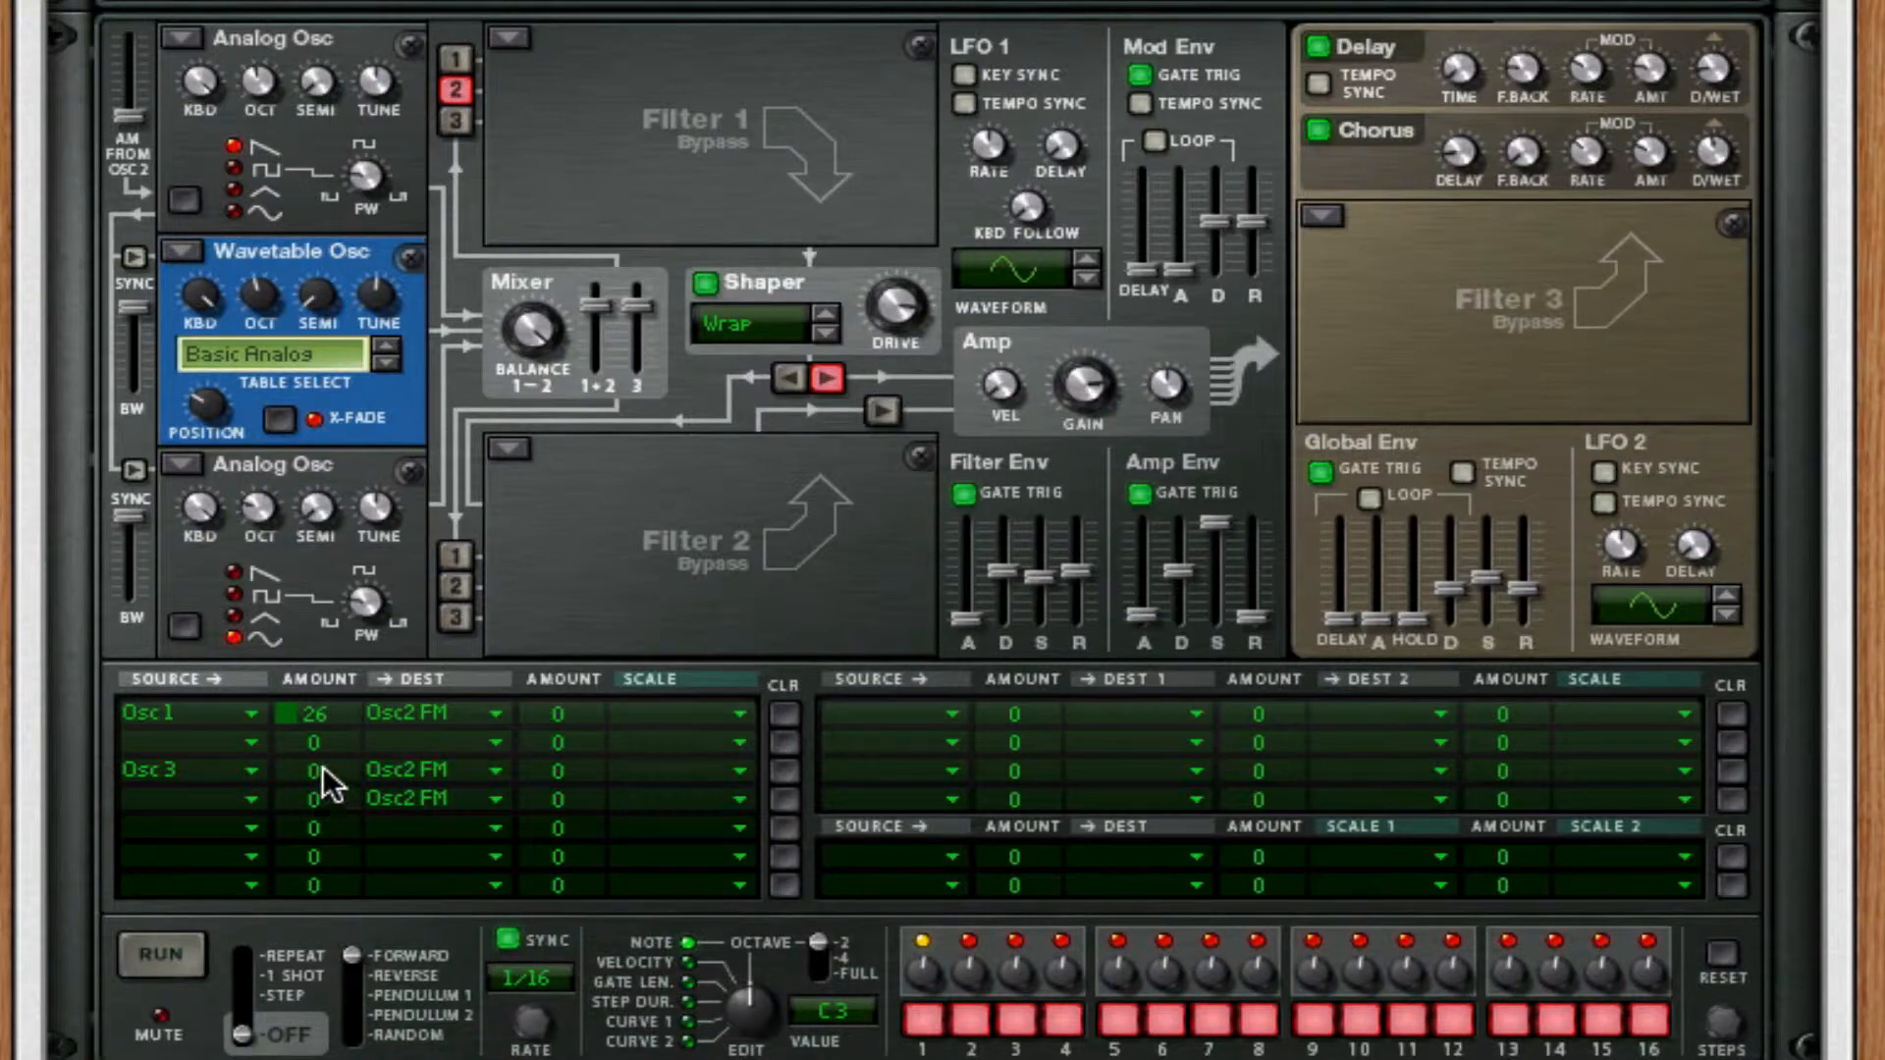
left_click_drag(322, 768, 345, 676)
Hide Thor's programmer and add a Scream 4 distortion unit after Thor inside the Combinator.
right_click(711, 173)
left_click(608, 218)
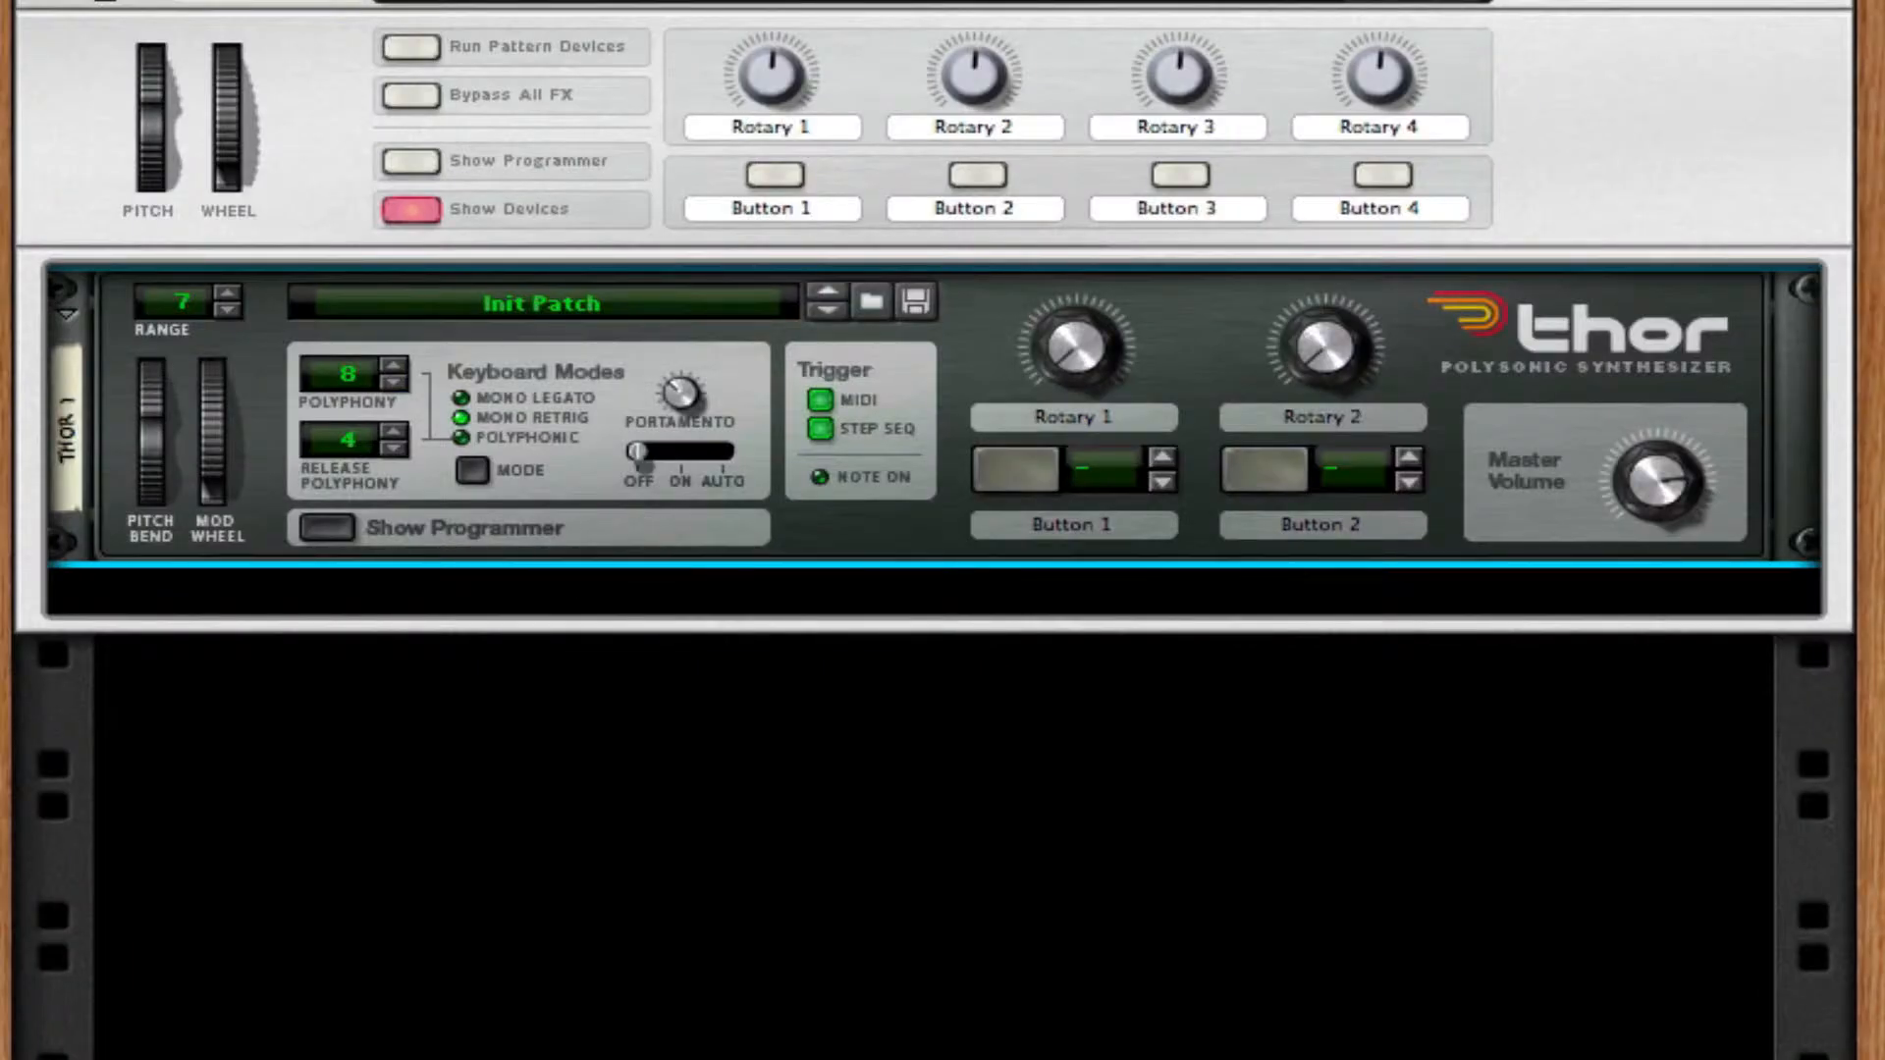
right_click(921, 533)
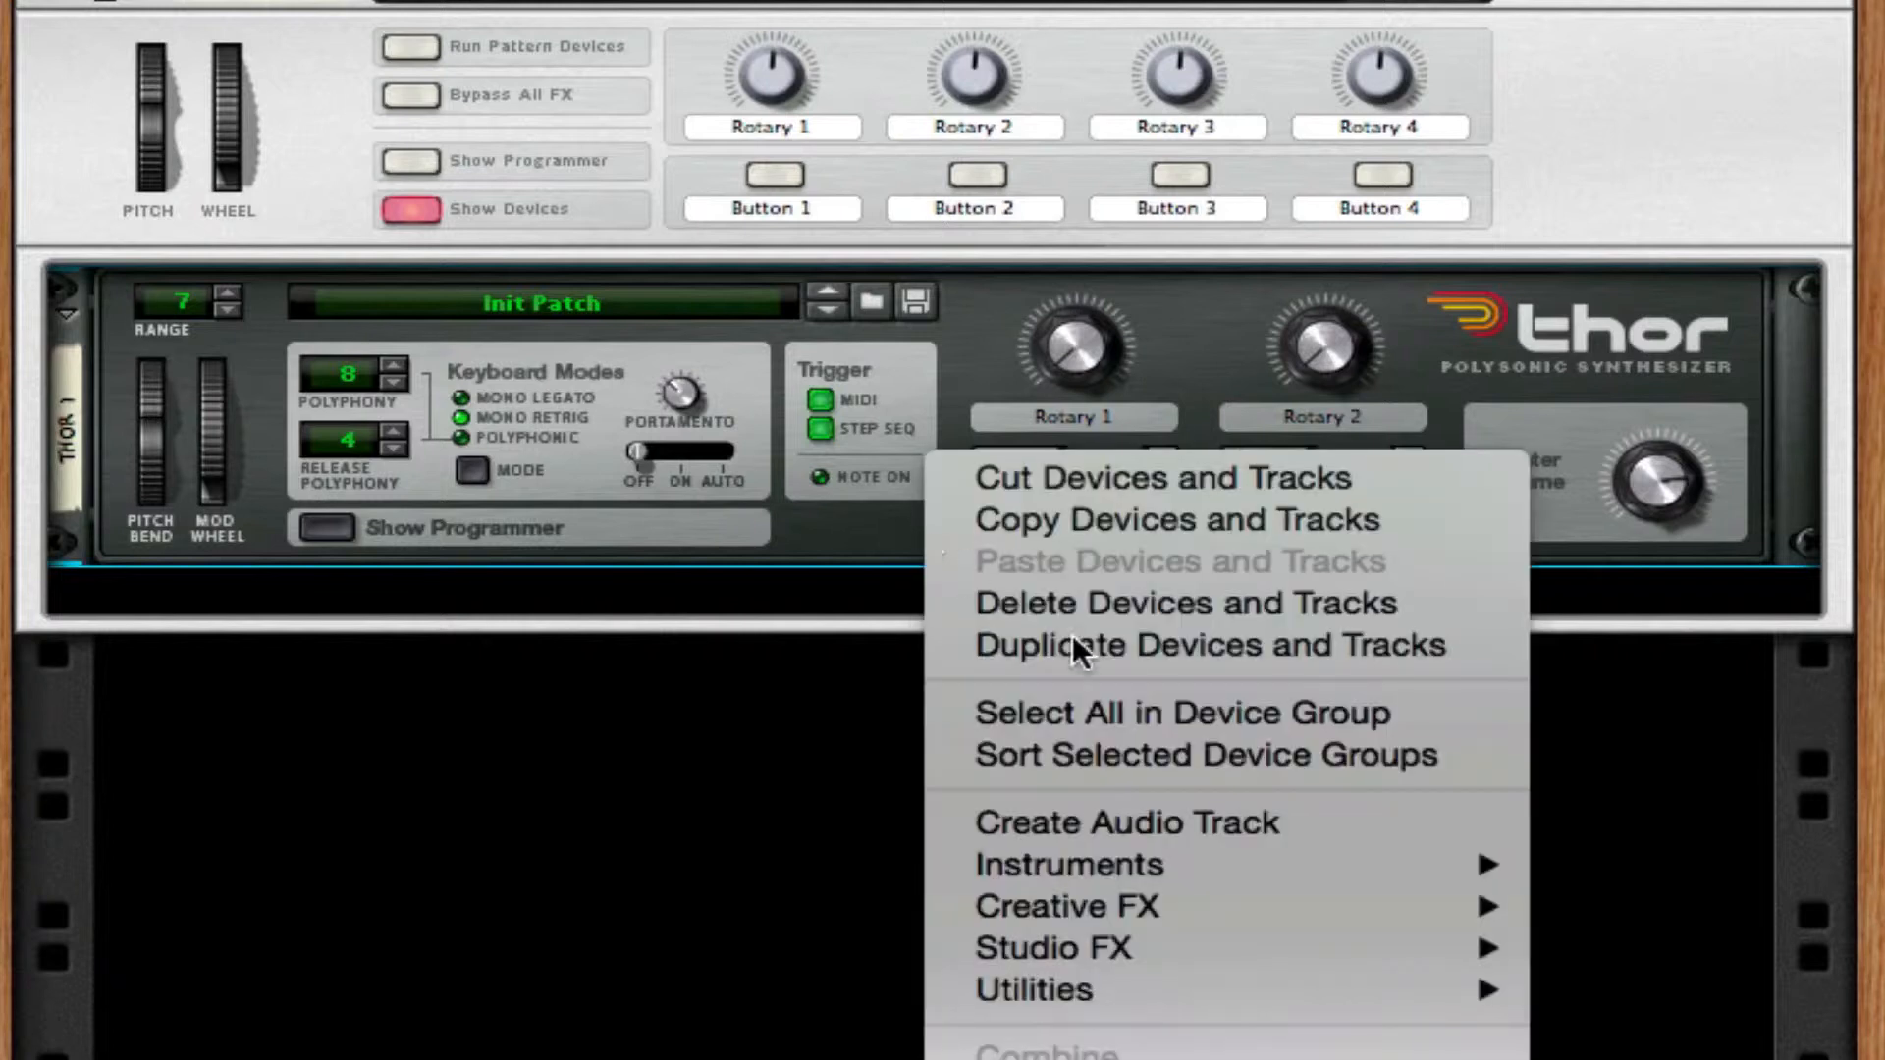
mouse_move(1237, 947)
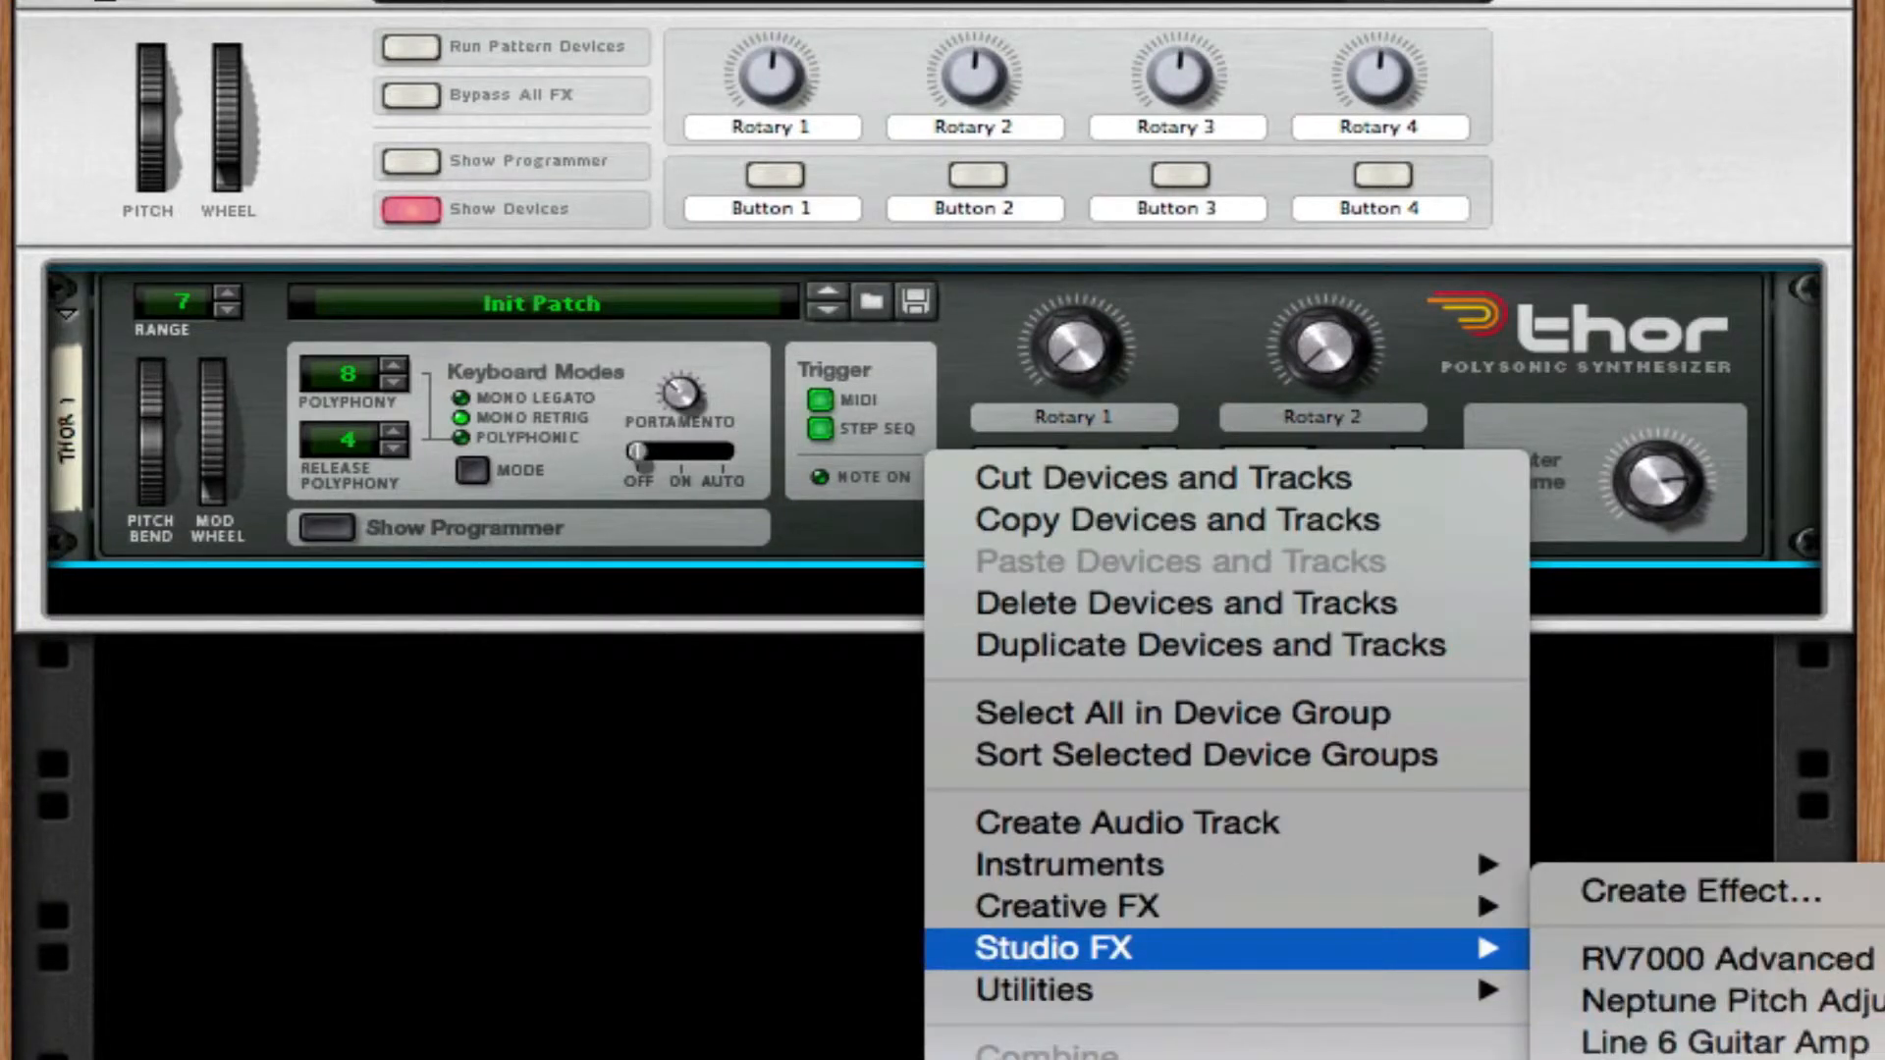
mouse_move(1258, 904)
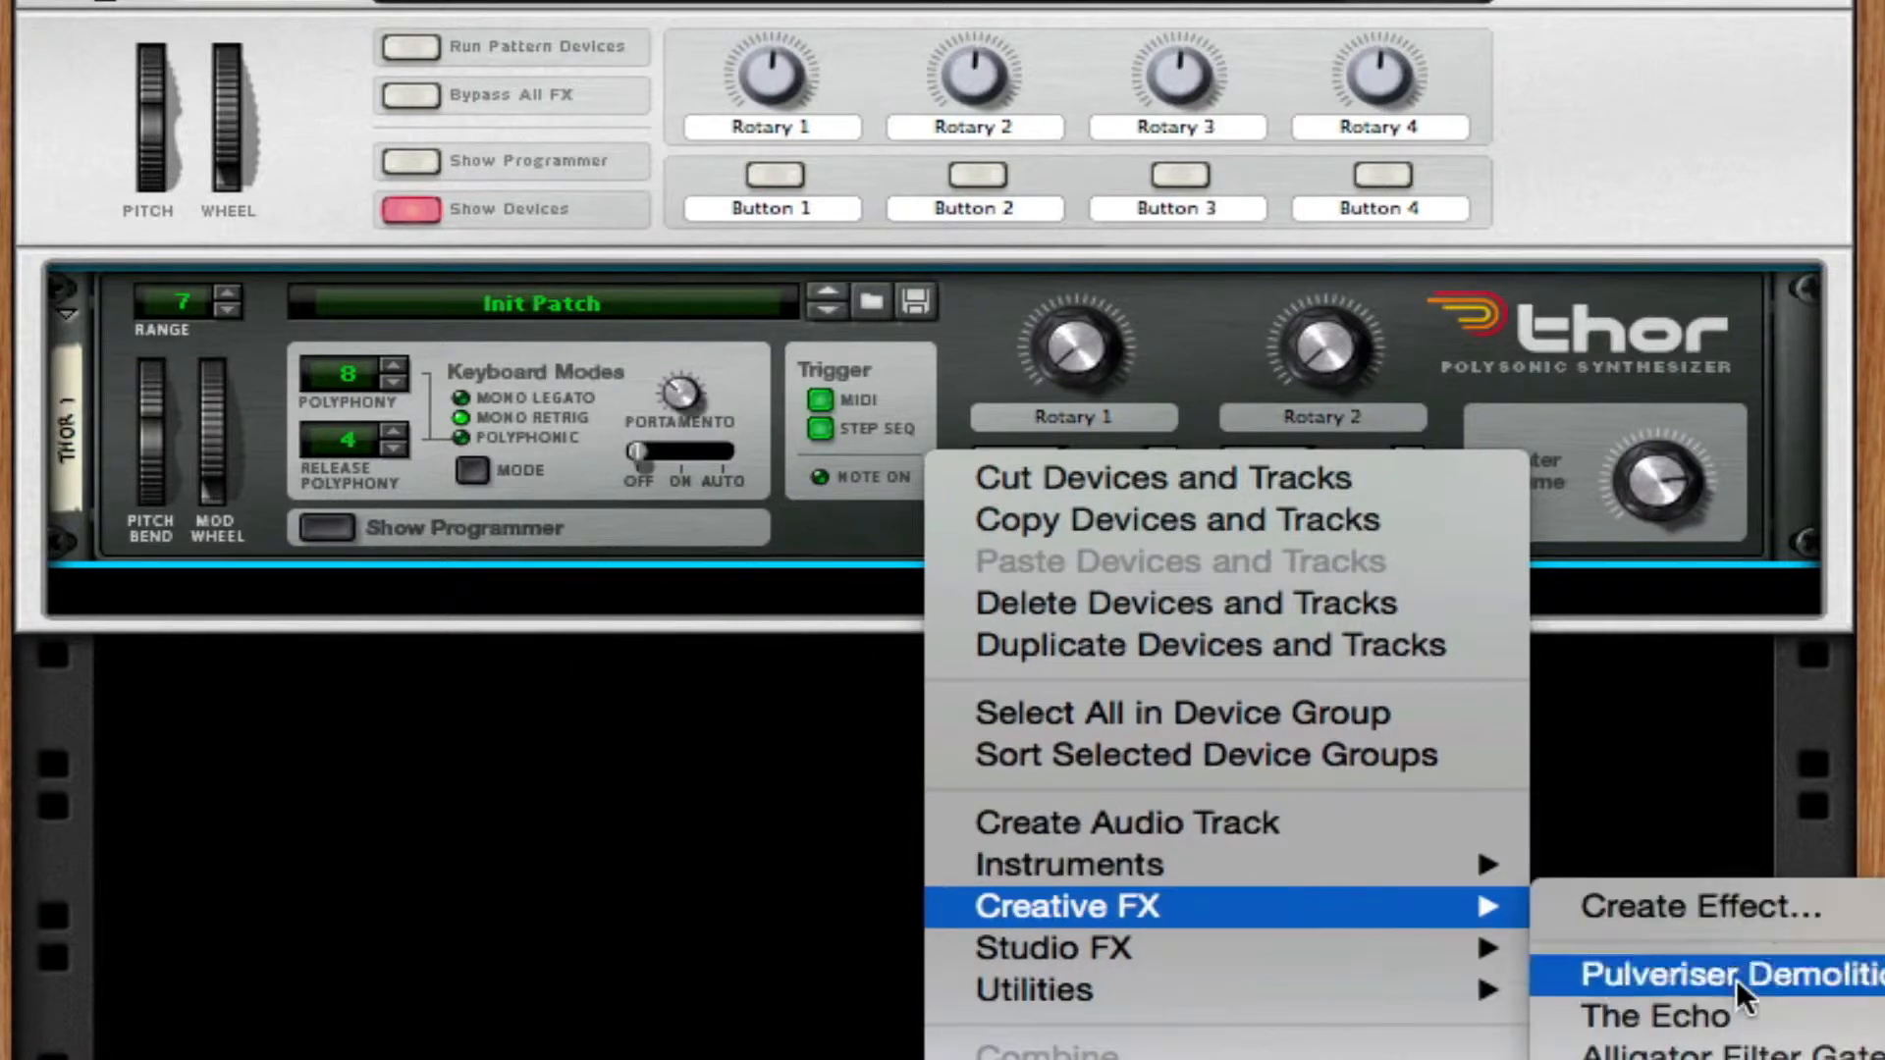
left_click(1709, 1059)
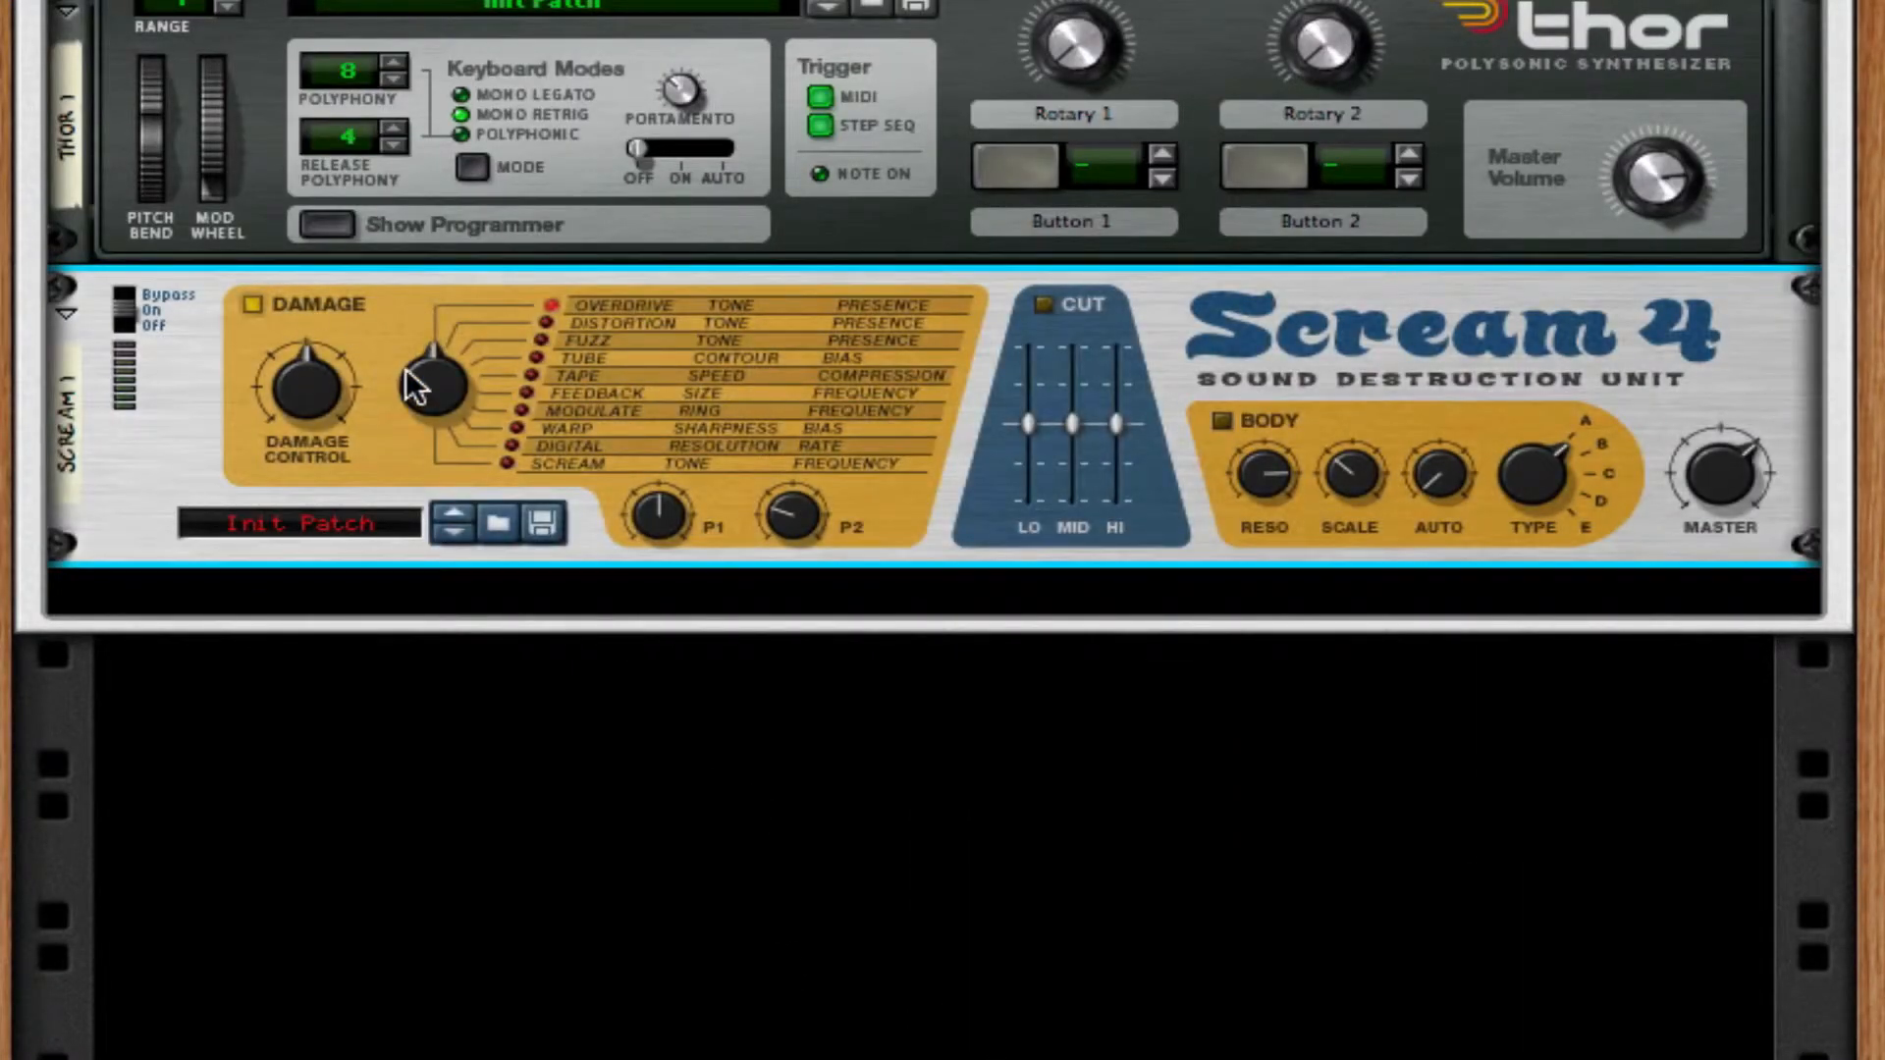
Set Scream 4's damage type to Tape, lower the Damage Control, turn P1 to maximum and raise P2 slightly.
left_click_drag(422, 379, 413, 198)
left_click_drag(427, 339, 451, 296)
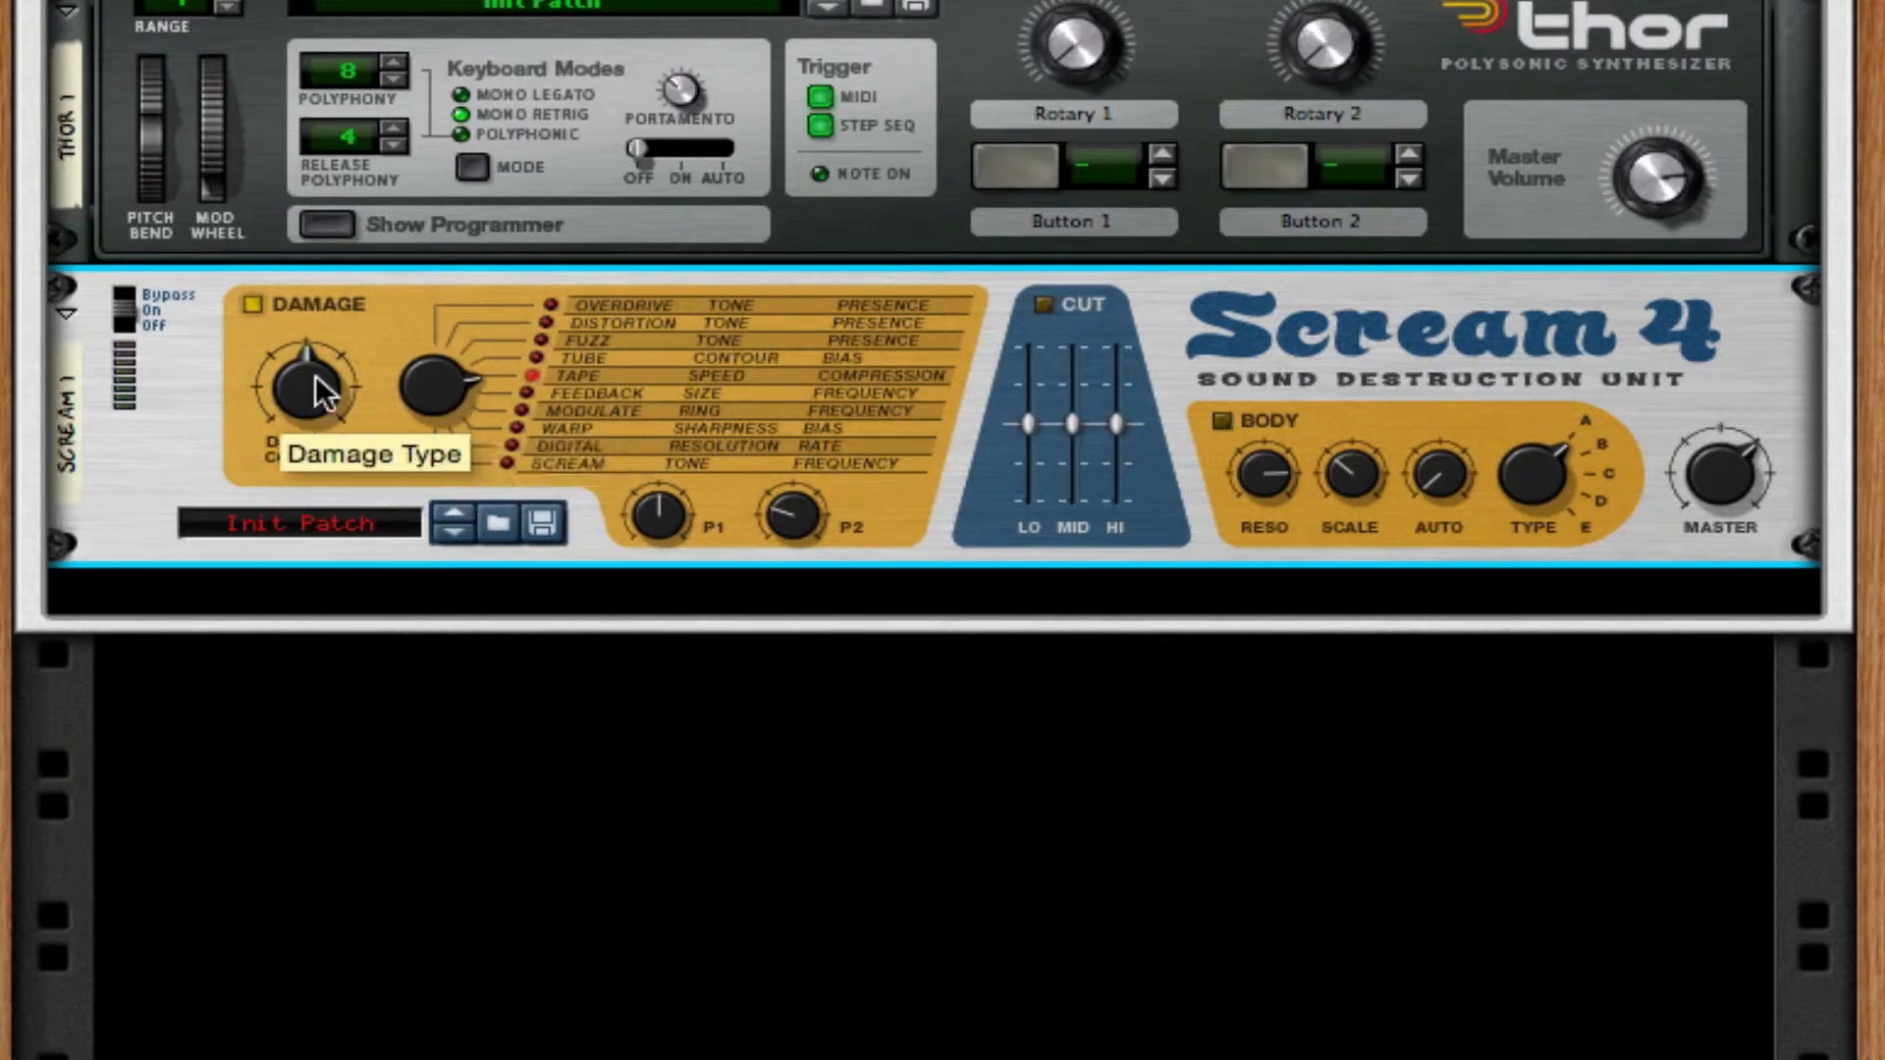
left_click_drag(316, 374, 297, 463)
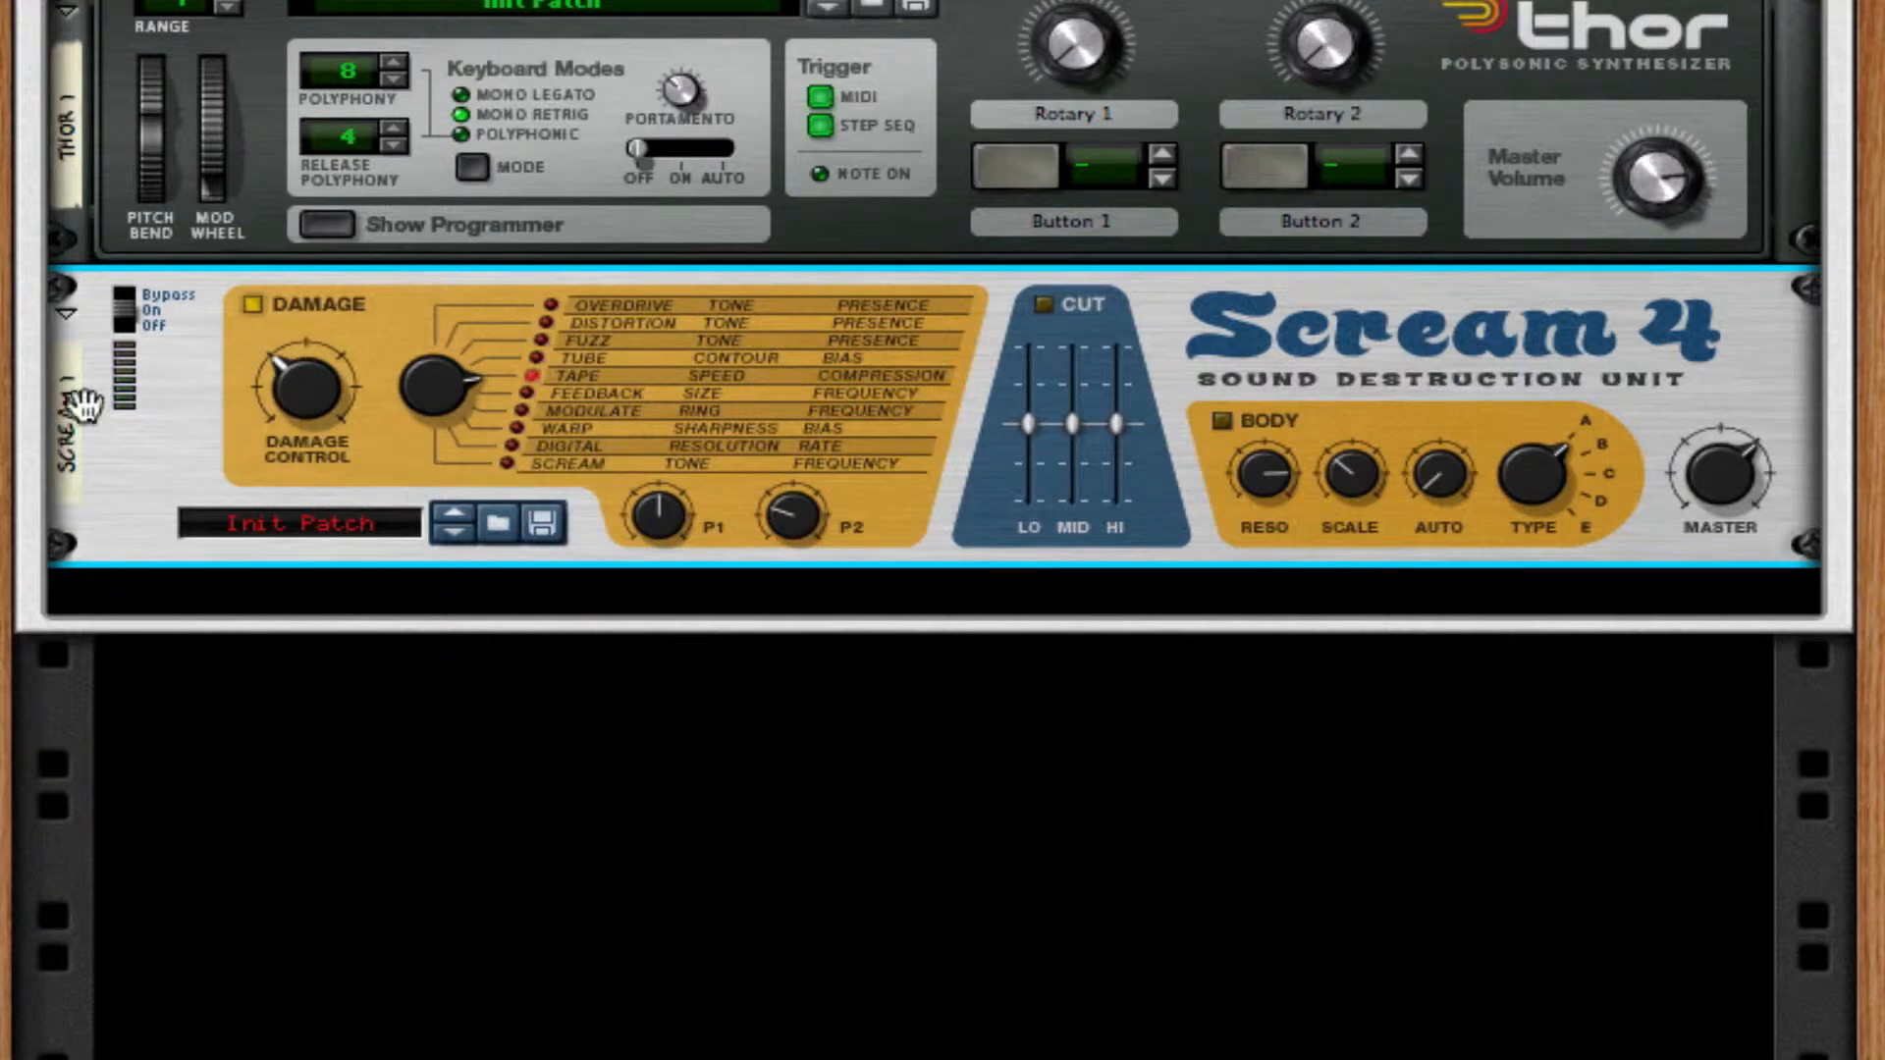
left_click_drag(636, 513, 636, 520)
left_click_drag(793, 510, 798, 458)
Cable Scream 4's Auto CV Output to Thor's Amp Level CV input on the back of the rack.
key("Tab")
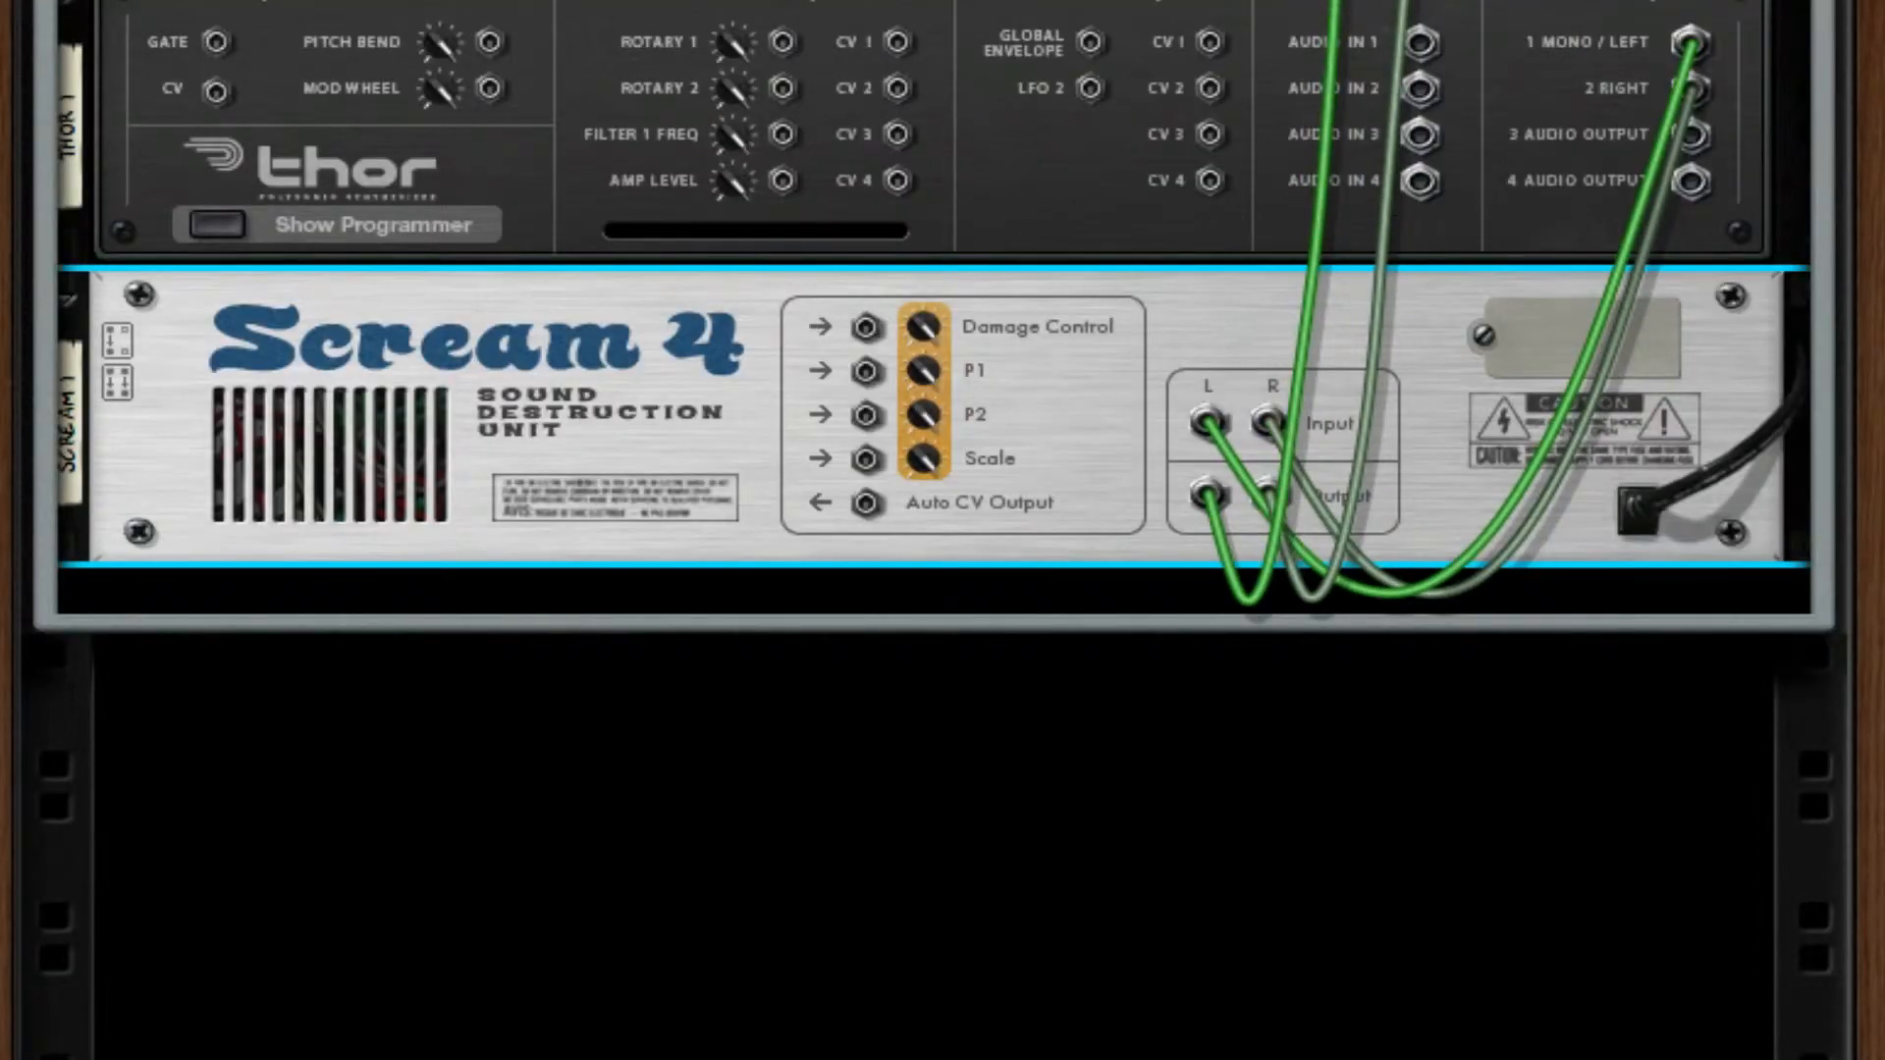
left_click(1050, 334)
left_click_drag(852, 499, 783, 179)
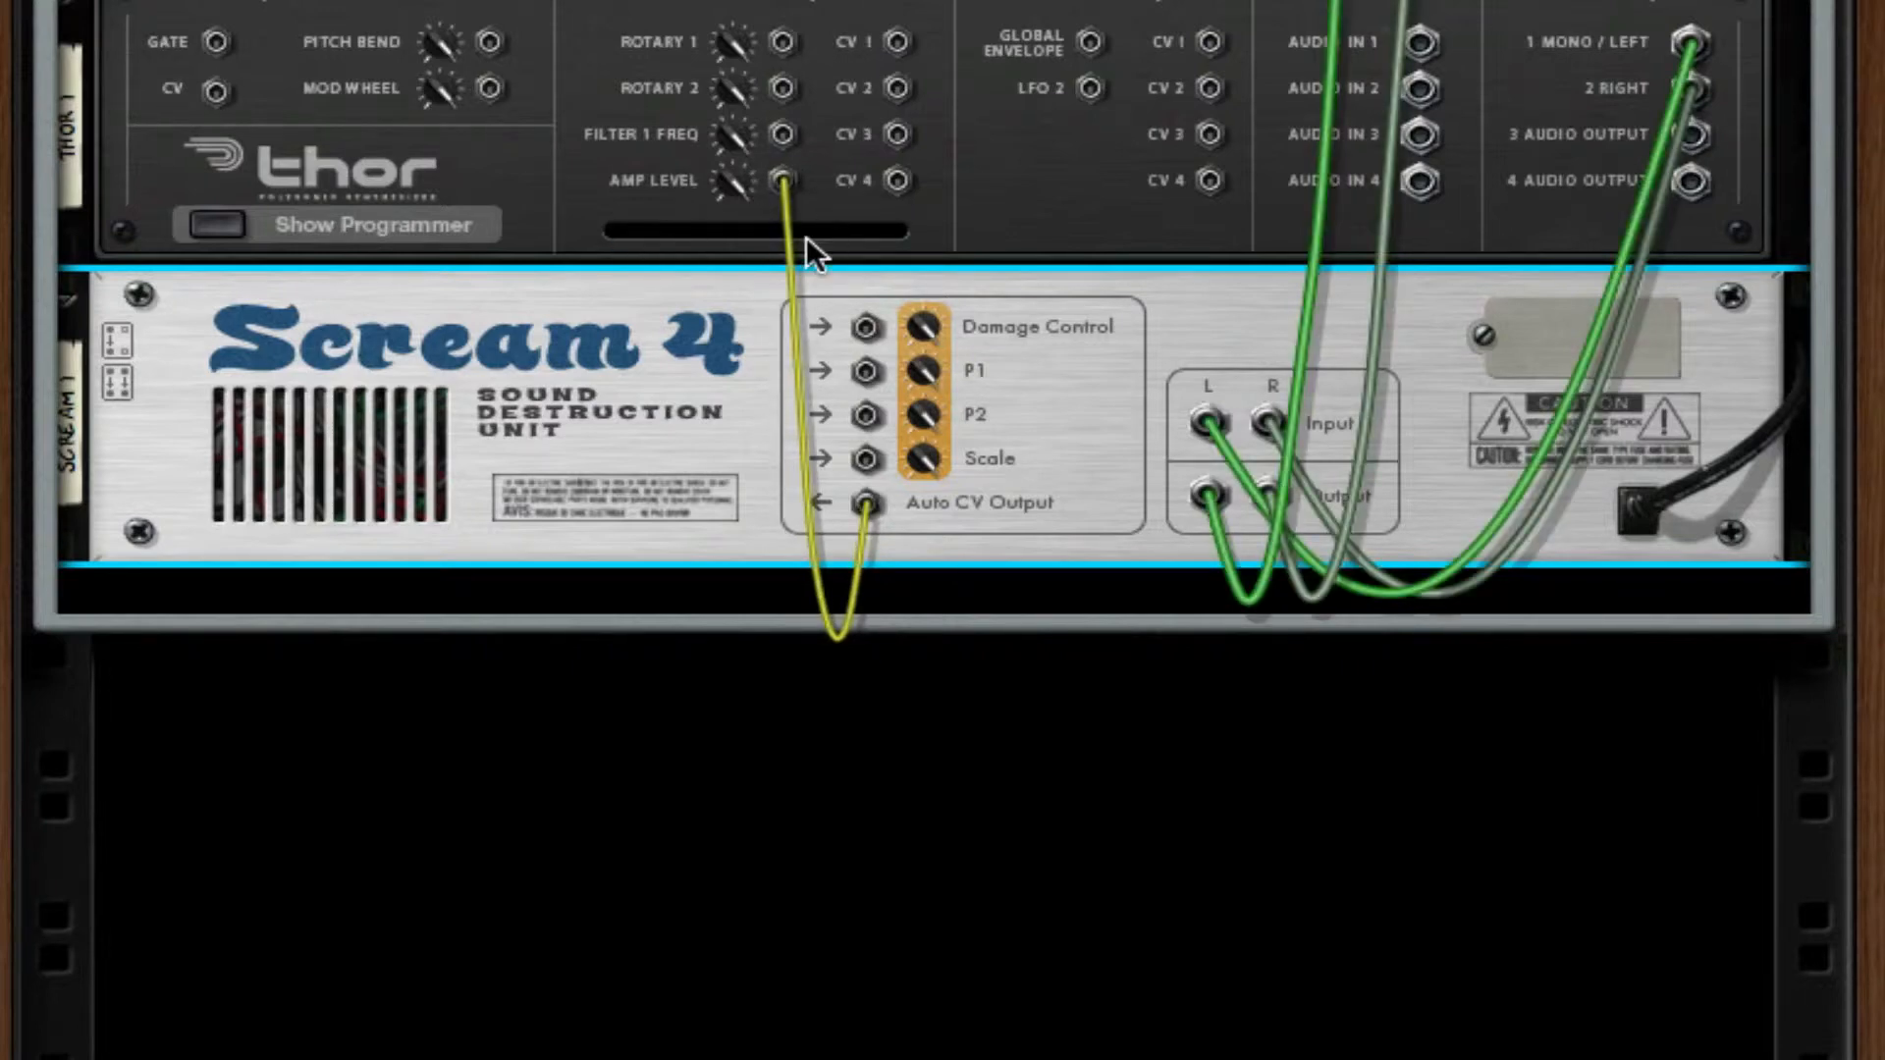
key("Tab")
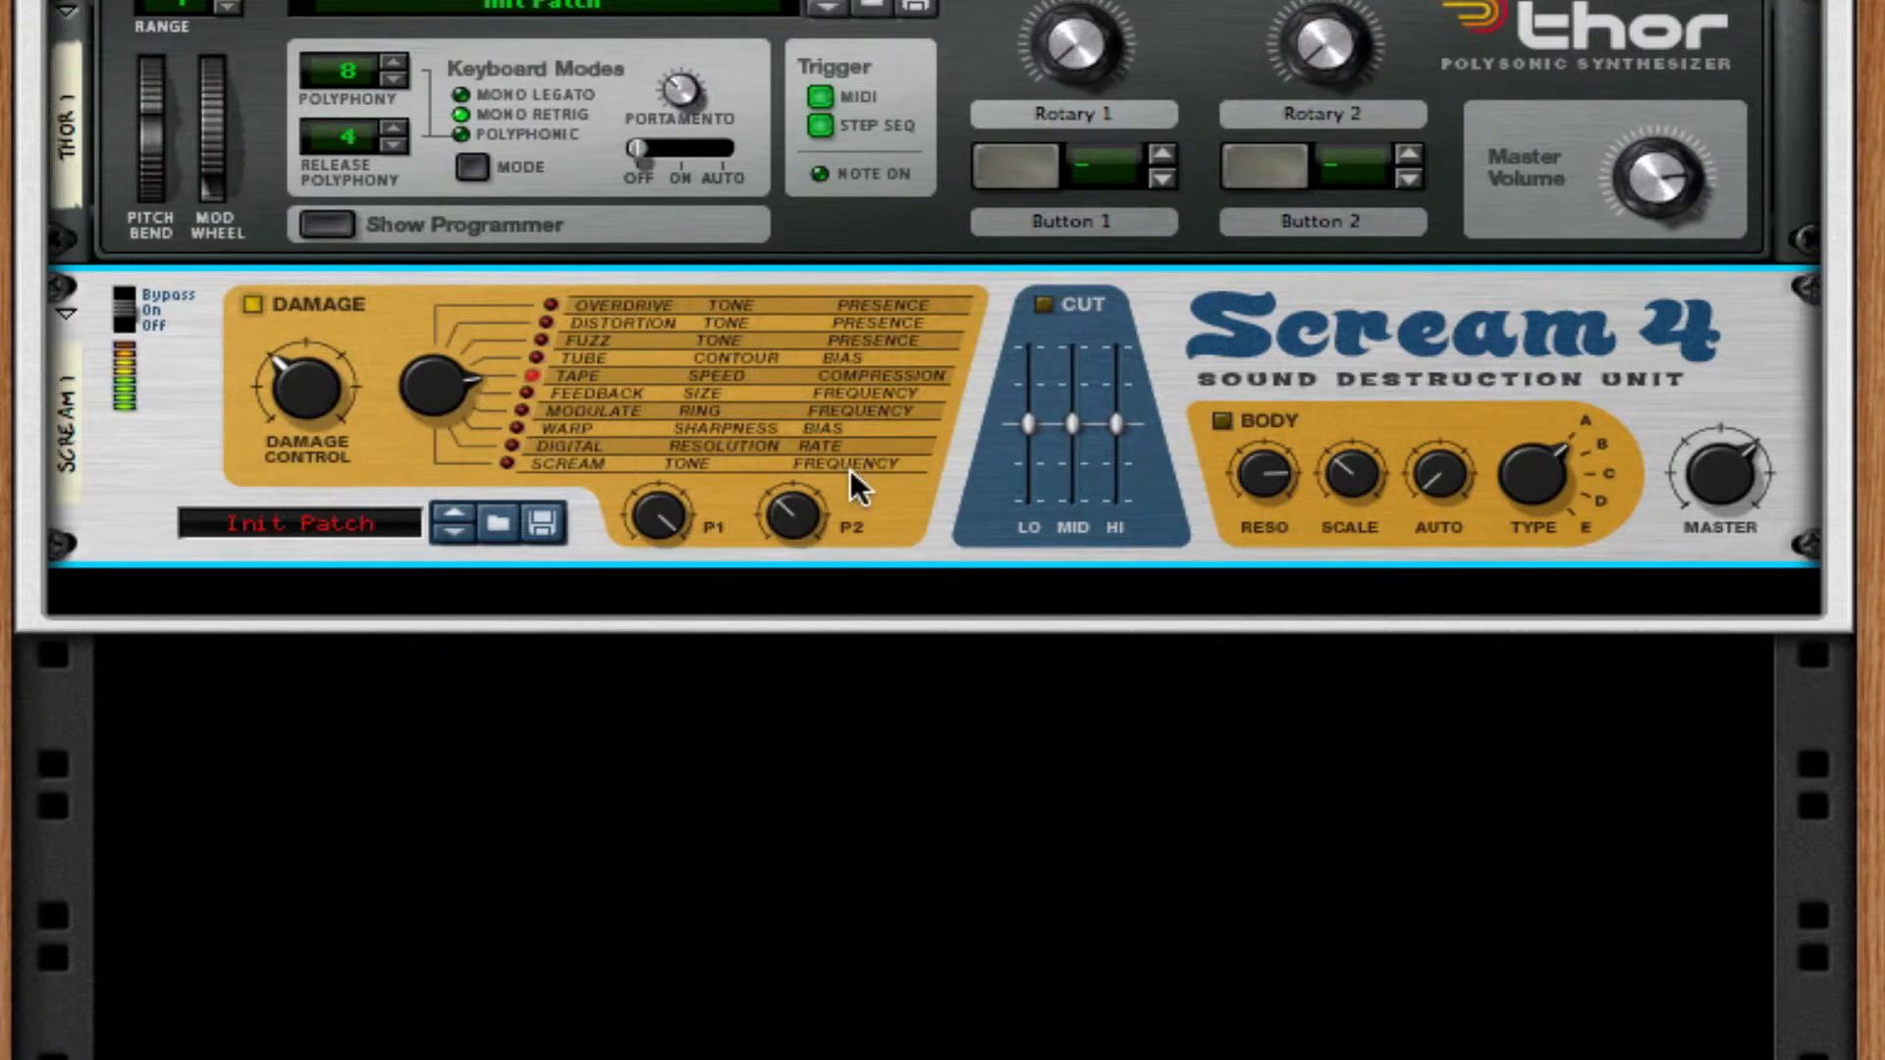
Add a UN-16 Unison after Scream 4 and lower its dry/wet mix.
right_click(930, 489)
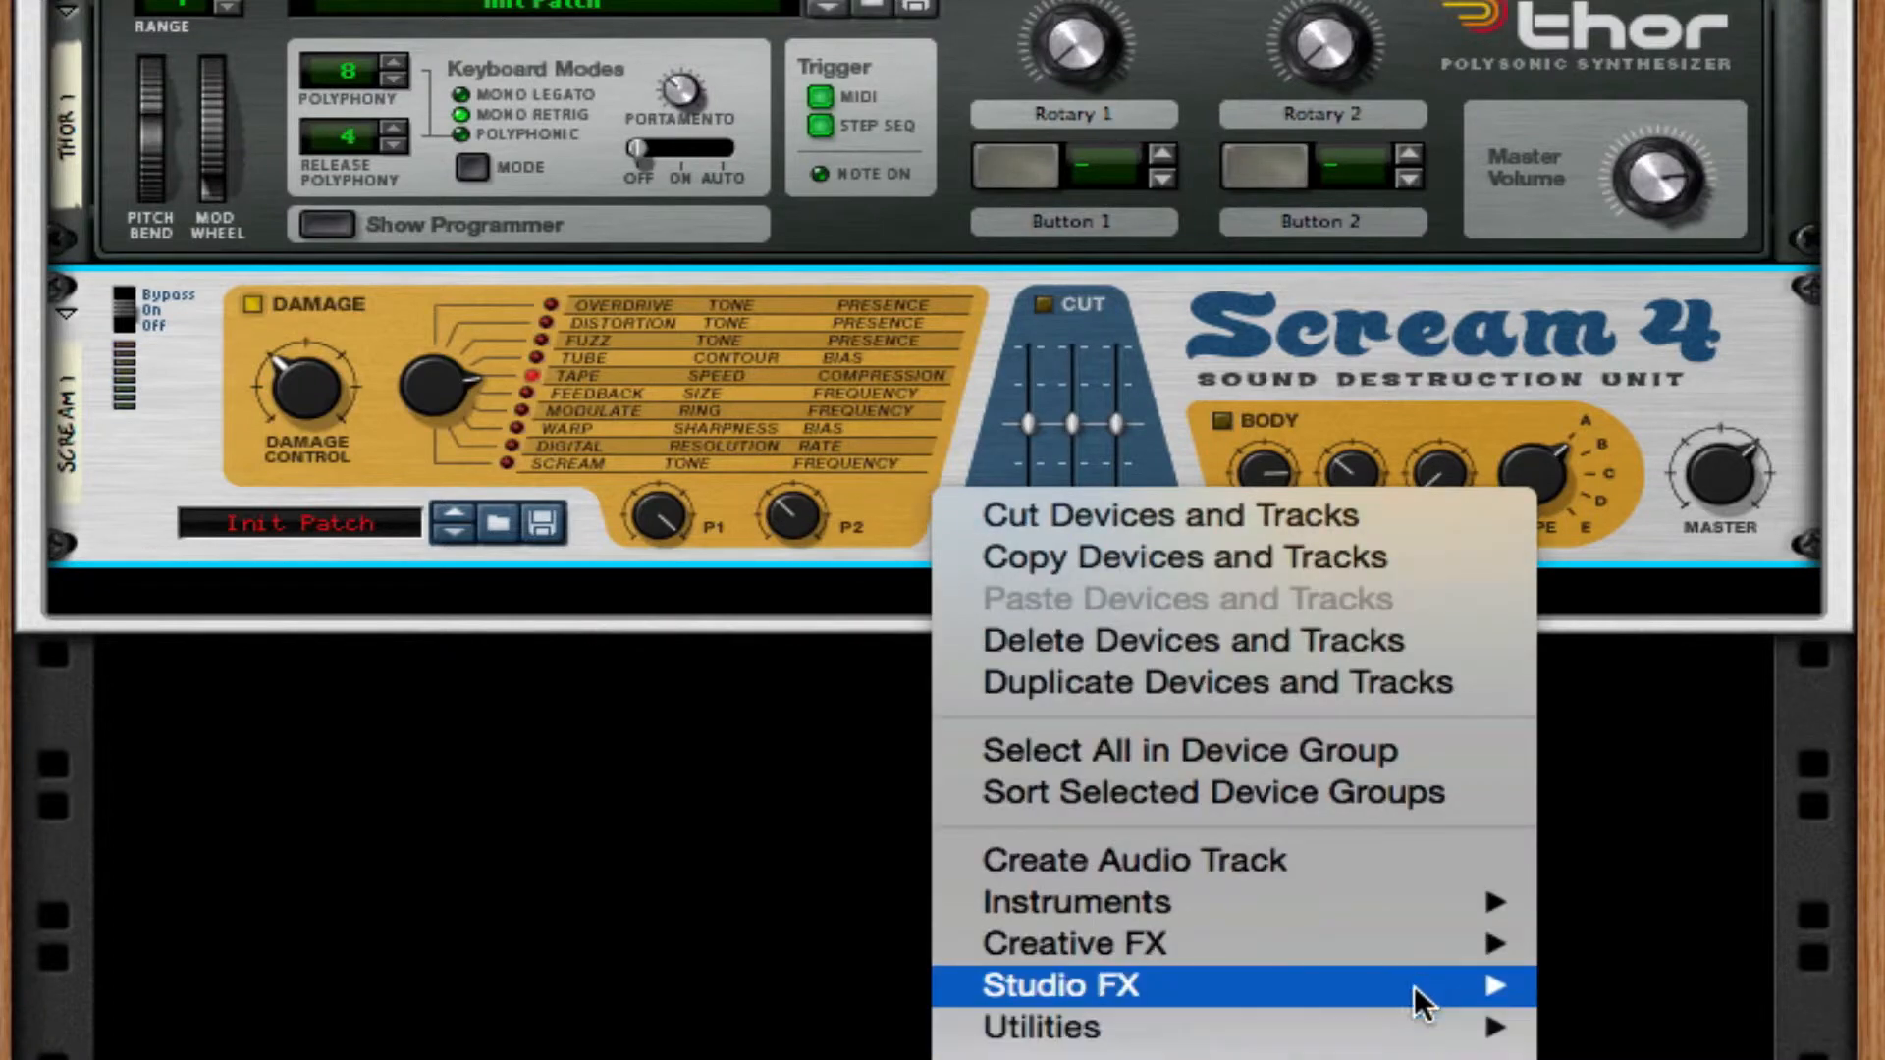
mouse_move(1431, 989)
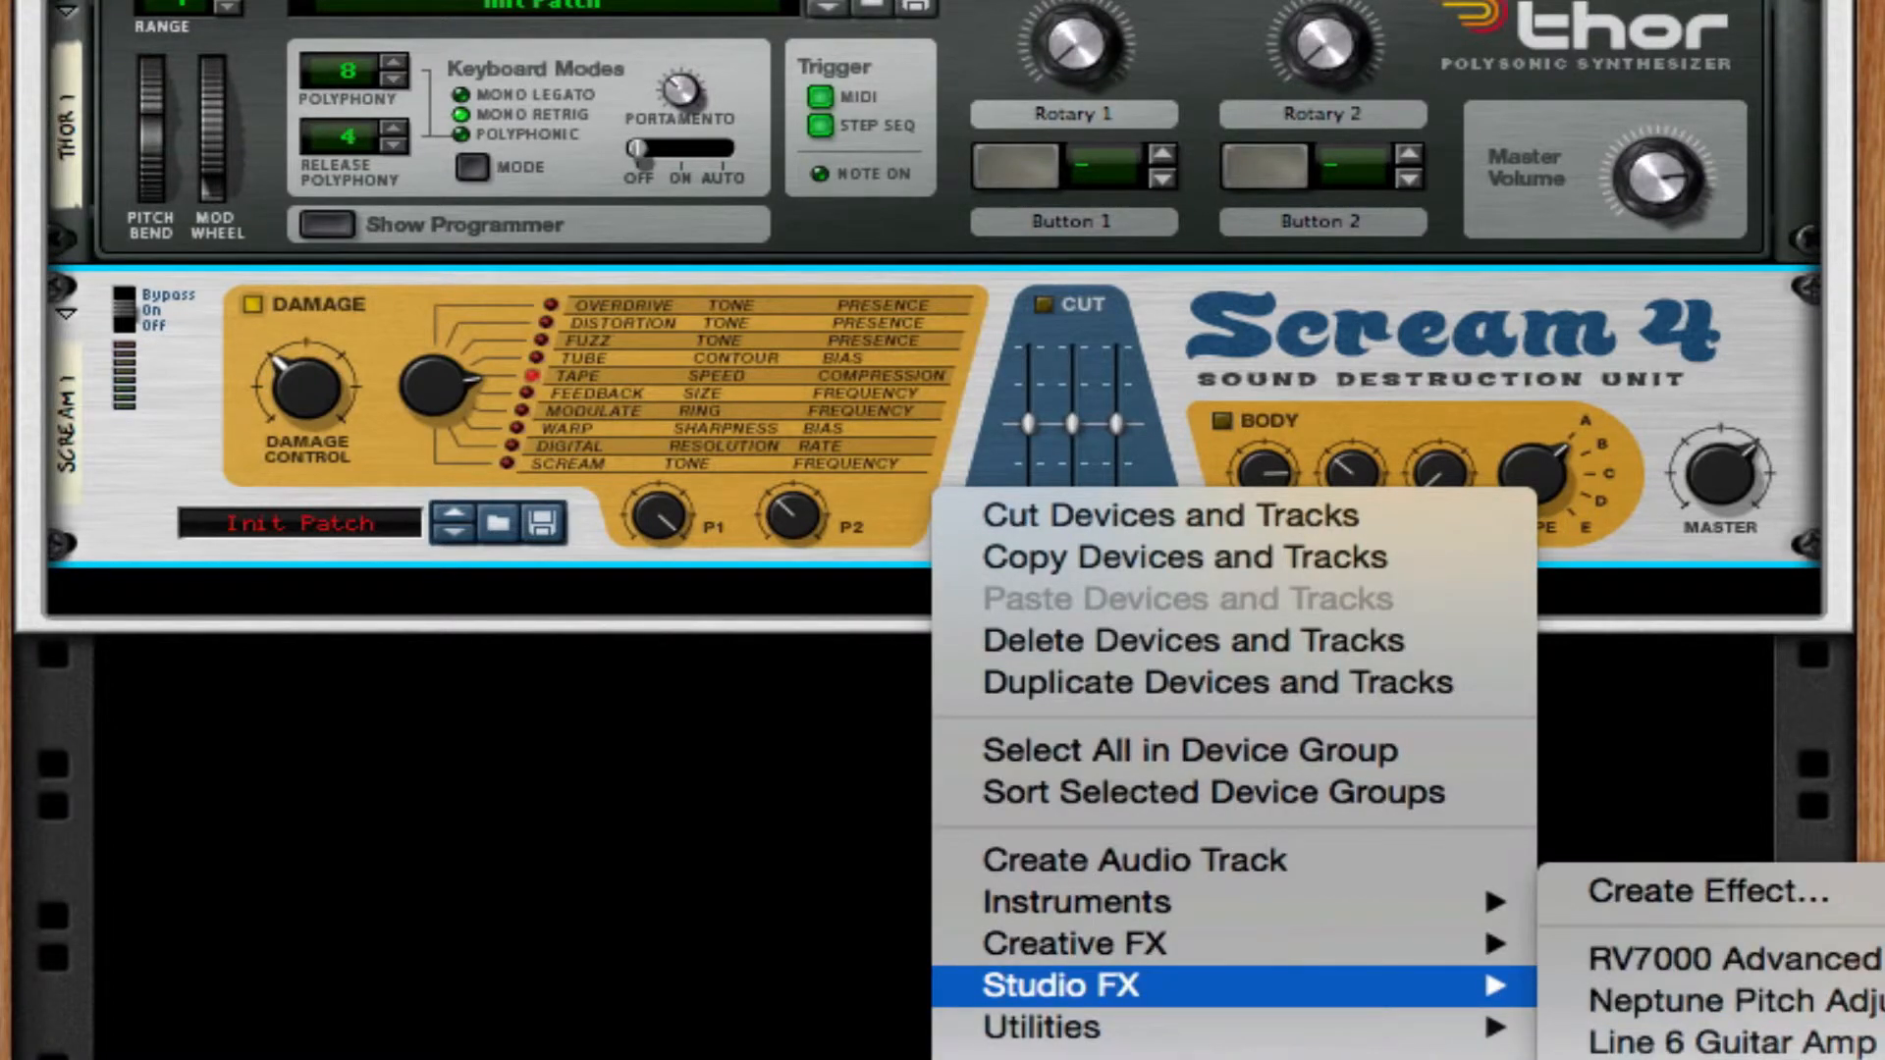
left_click(1669, 1058)
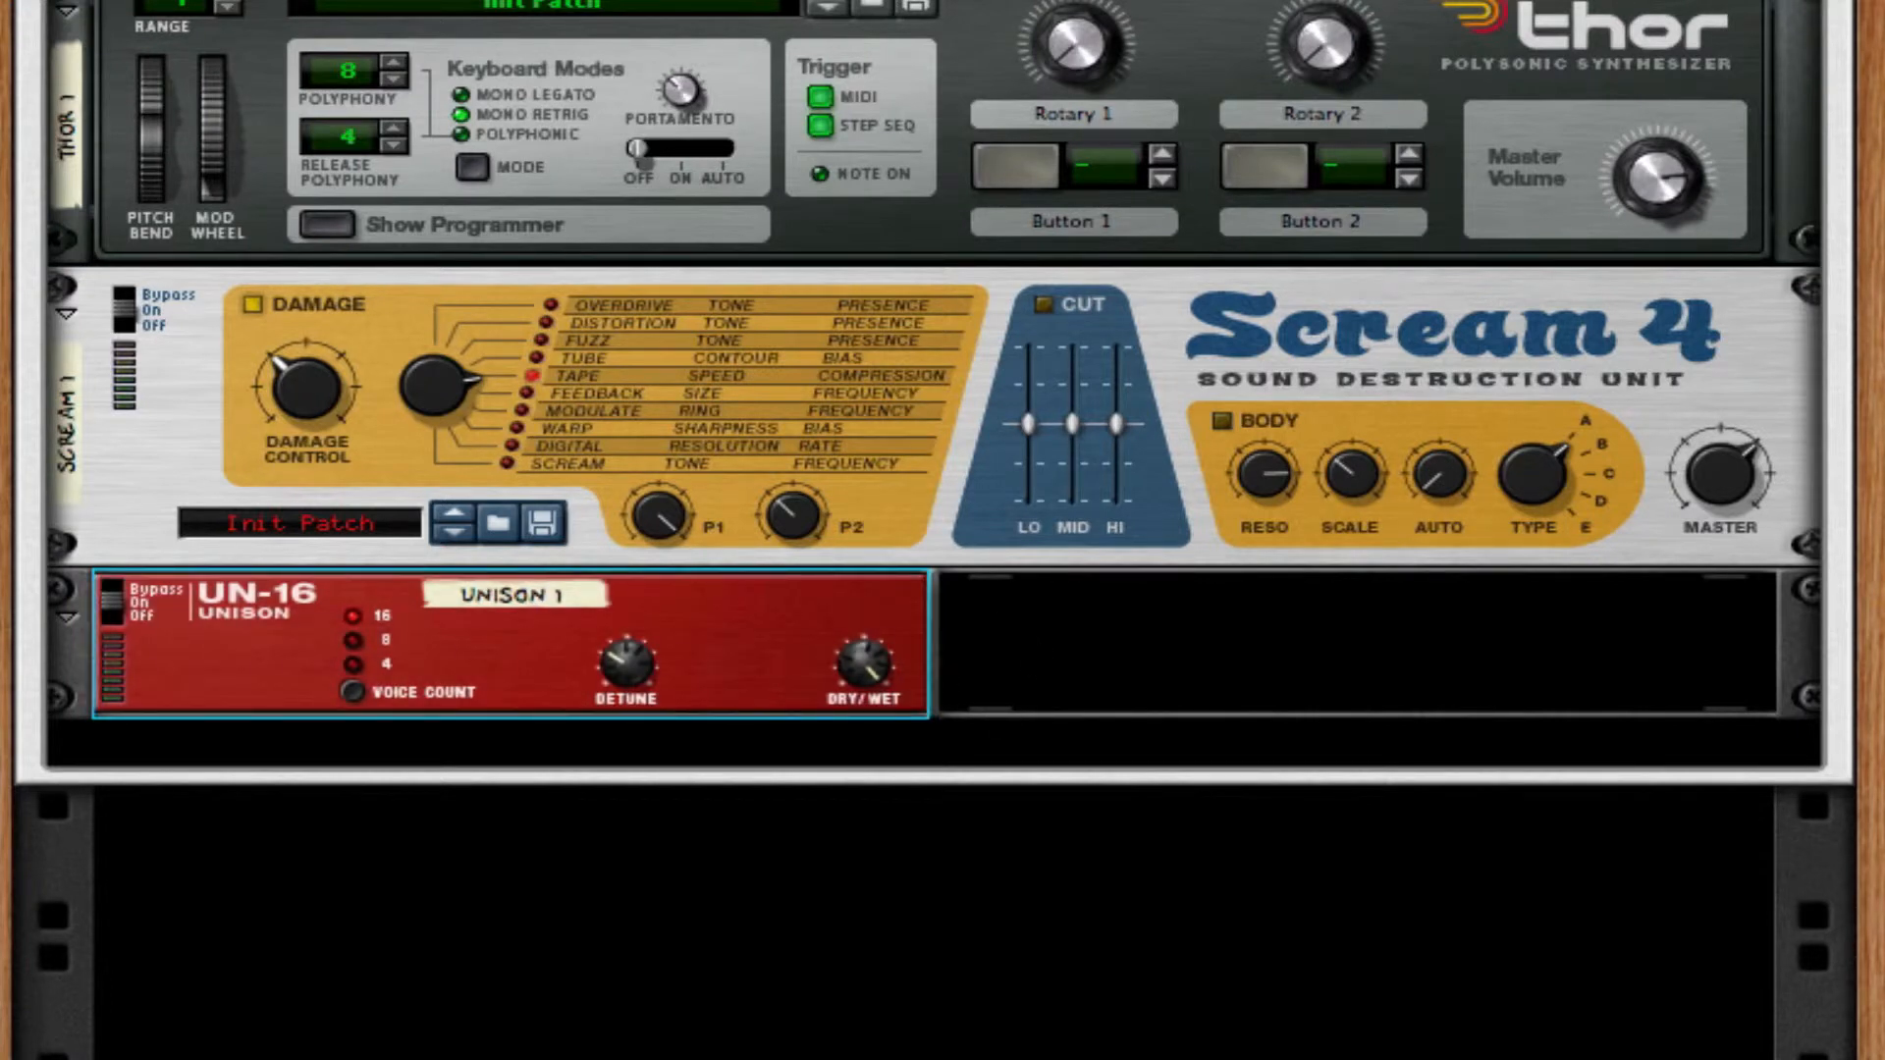
left_click_drag(864, 660, 833, 825)
left_click_drag(852, 687, 852, 699)
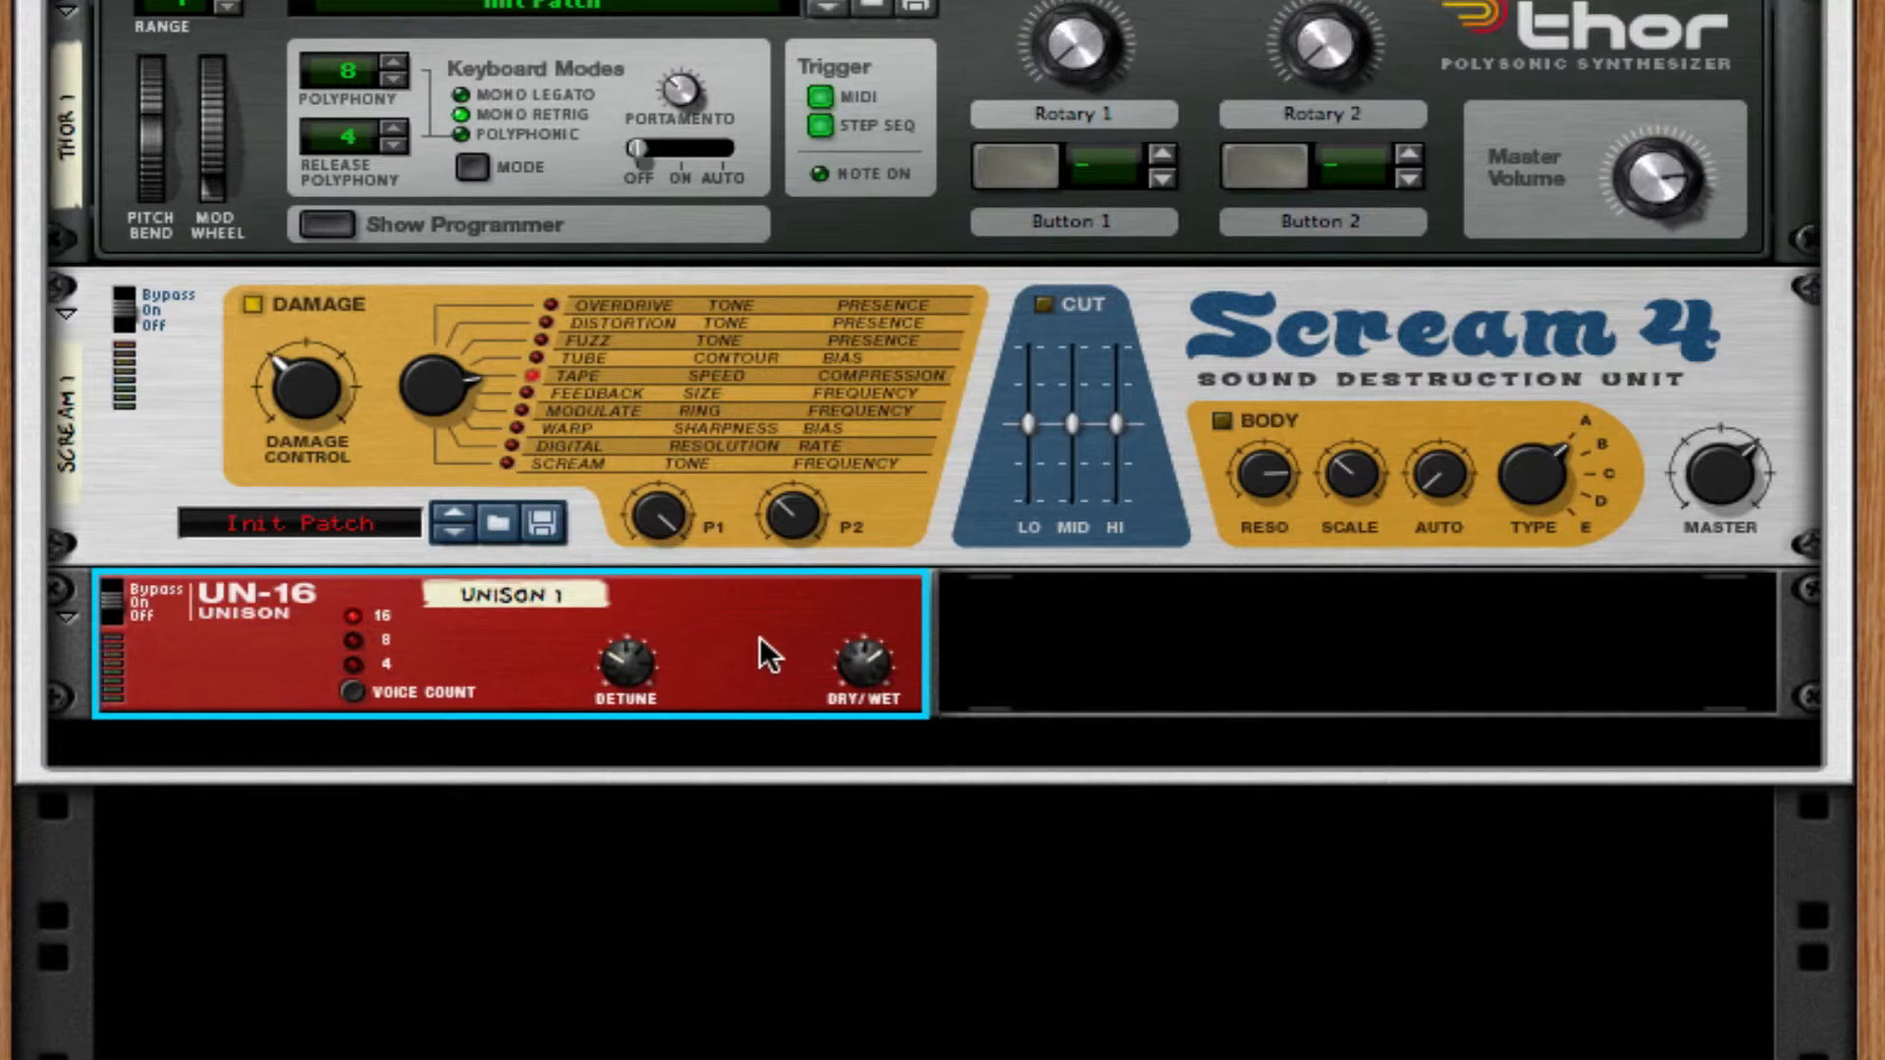
Add a BV512 vocoder after the Unison and set it to 4 bands in Equalizer mode.
right_click(771, 601)
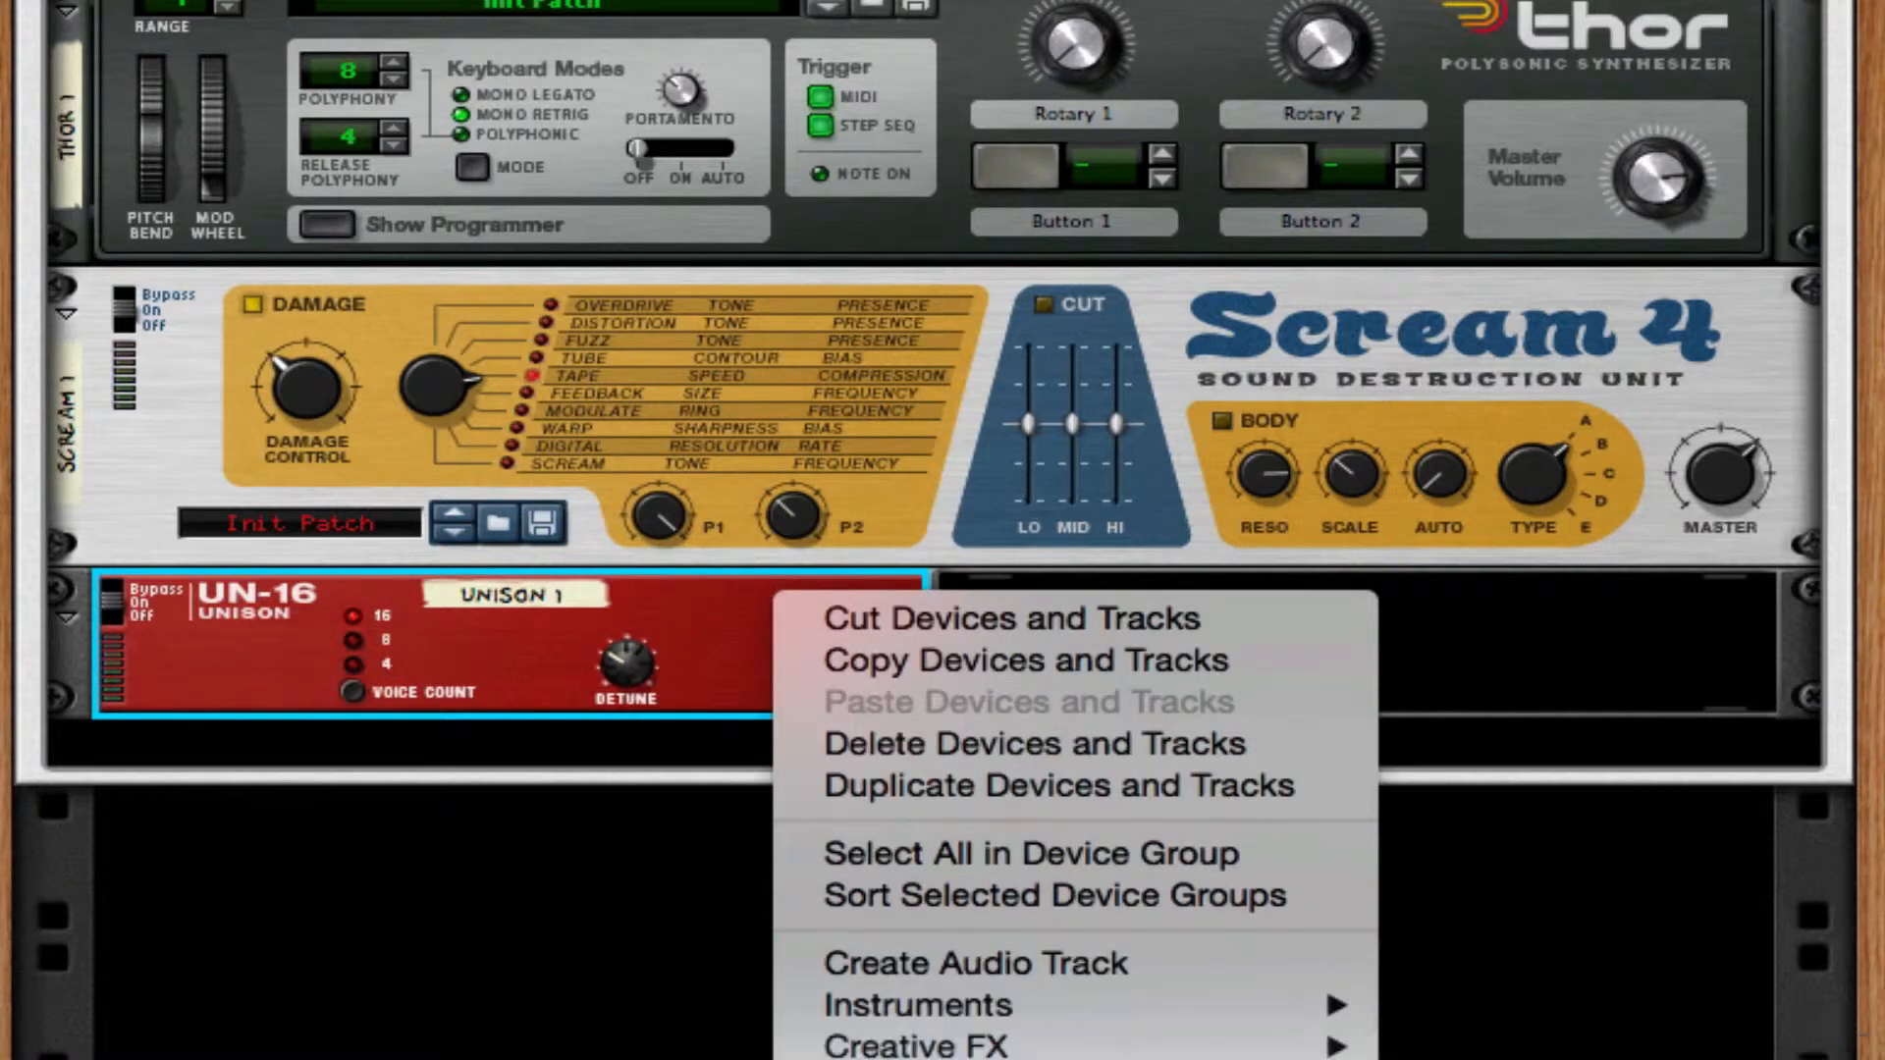
mouse_move(982, 1045)
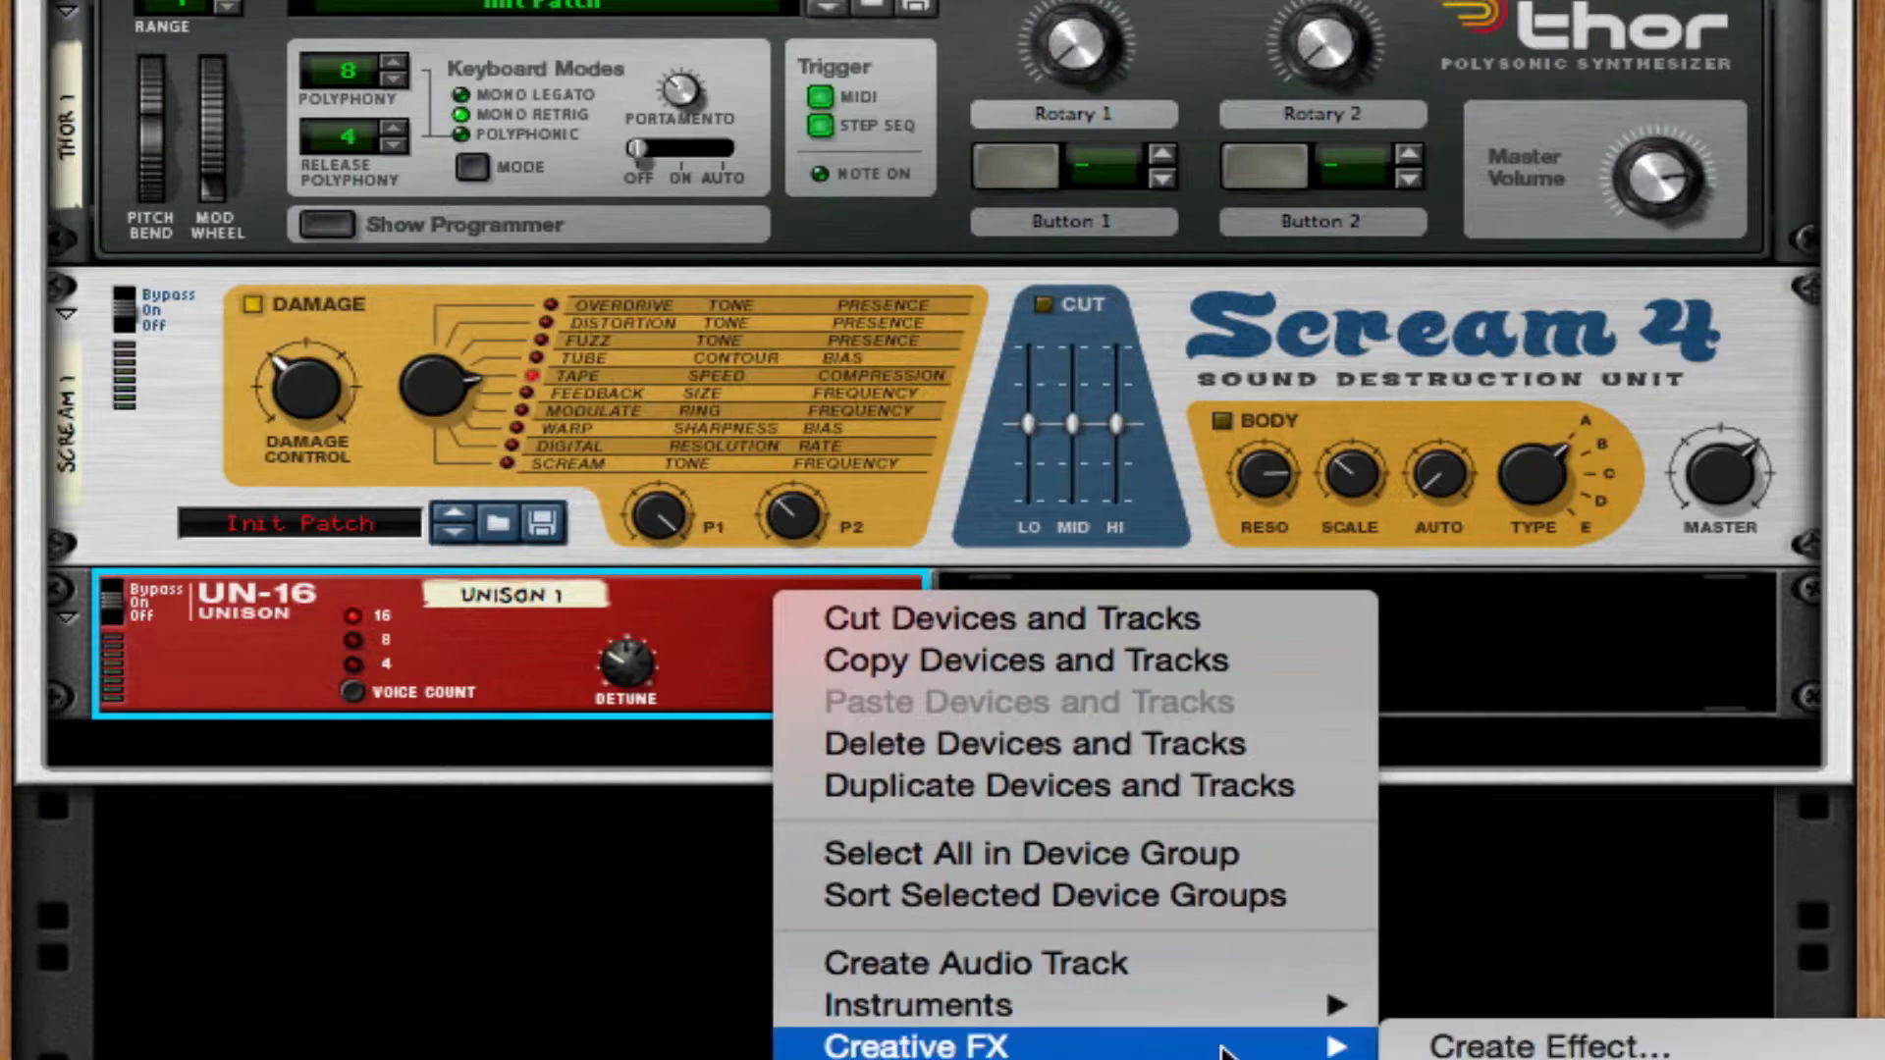
left_click(1532, 1058)
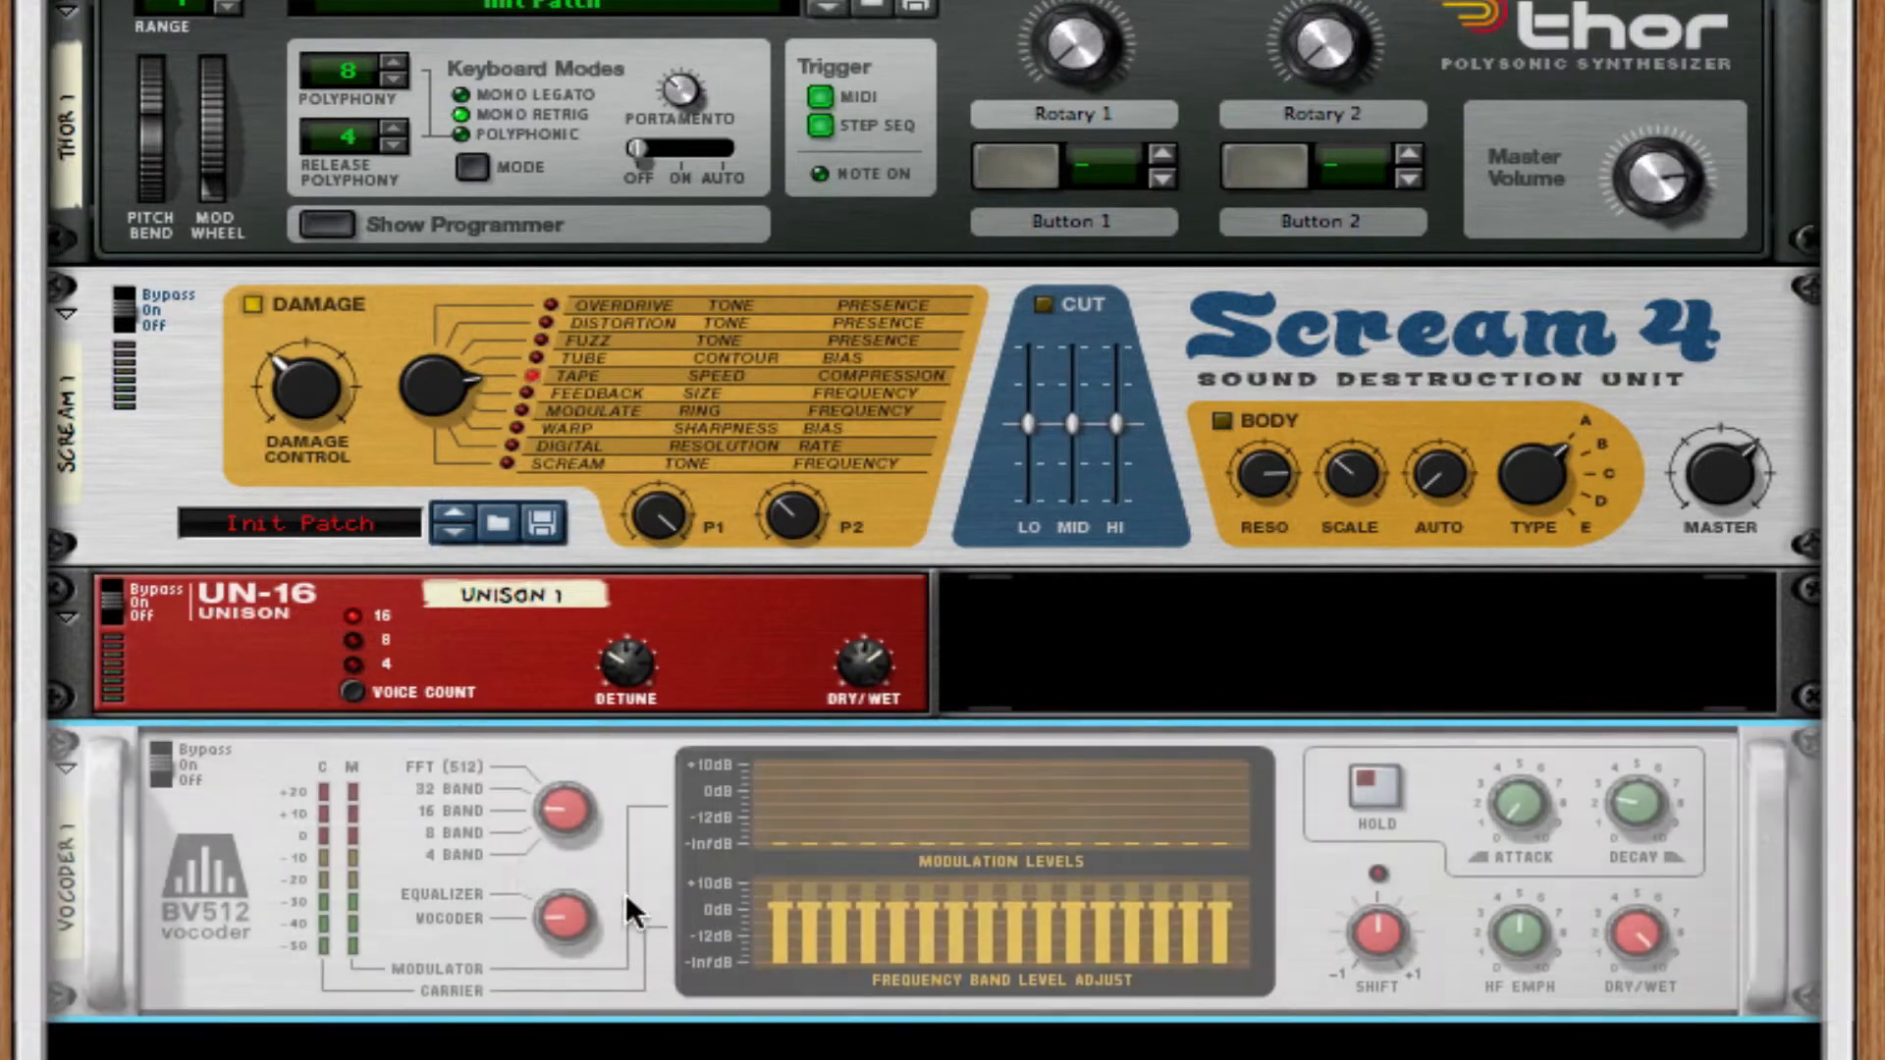
left_click_drag(558, 811, 562, 846)
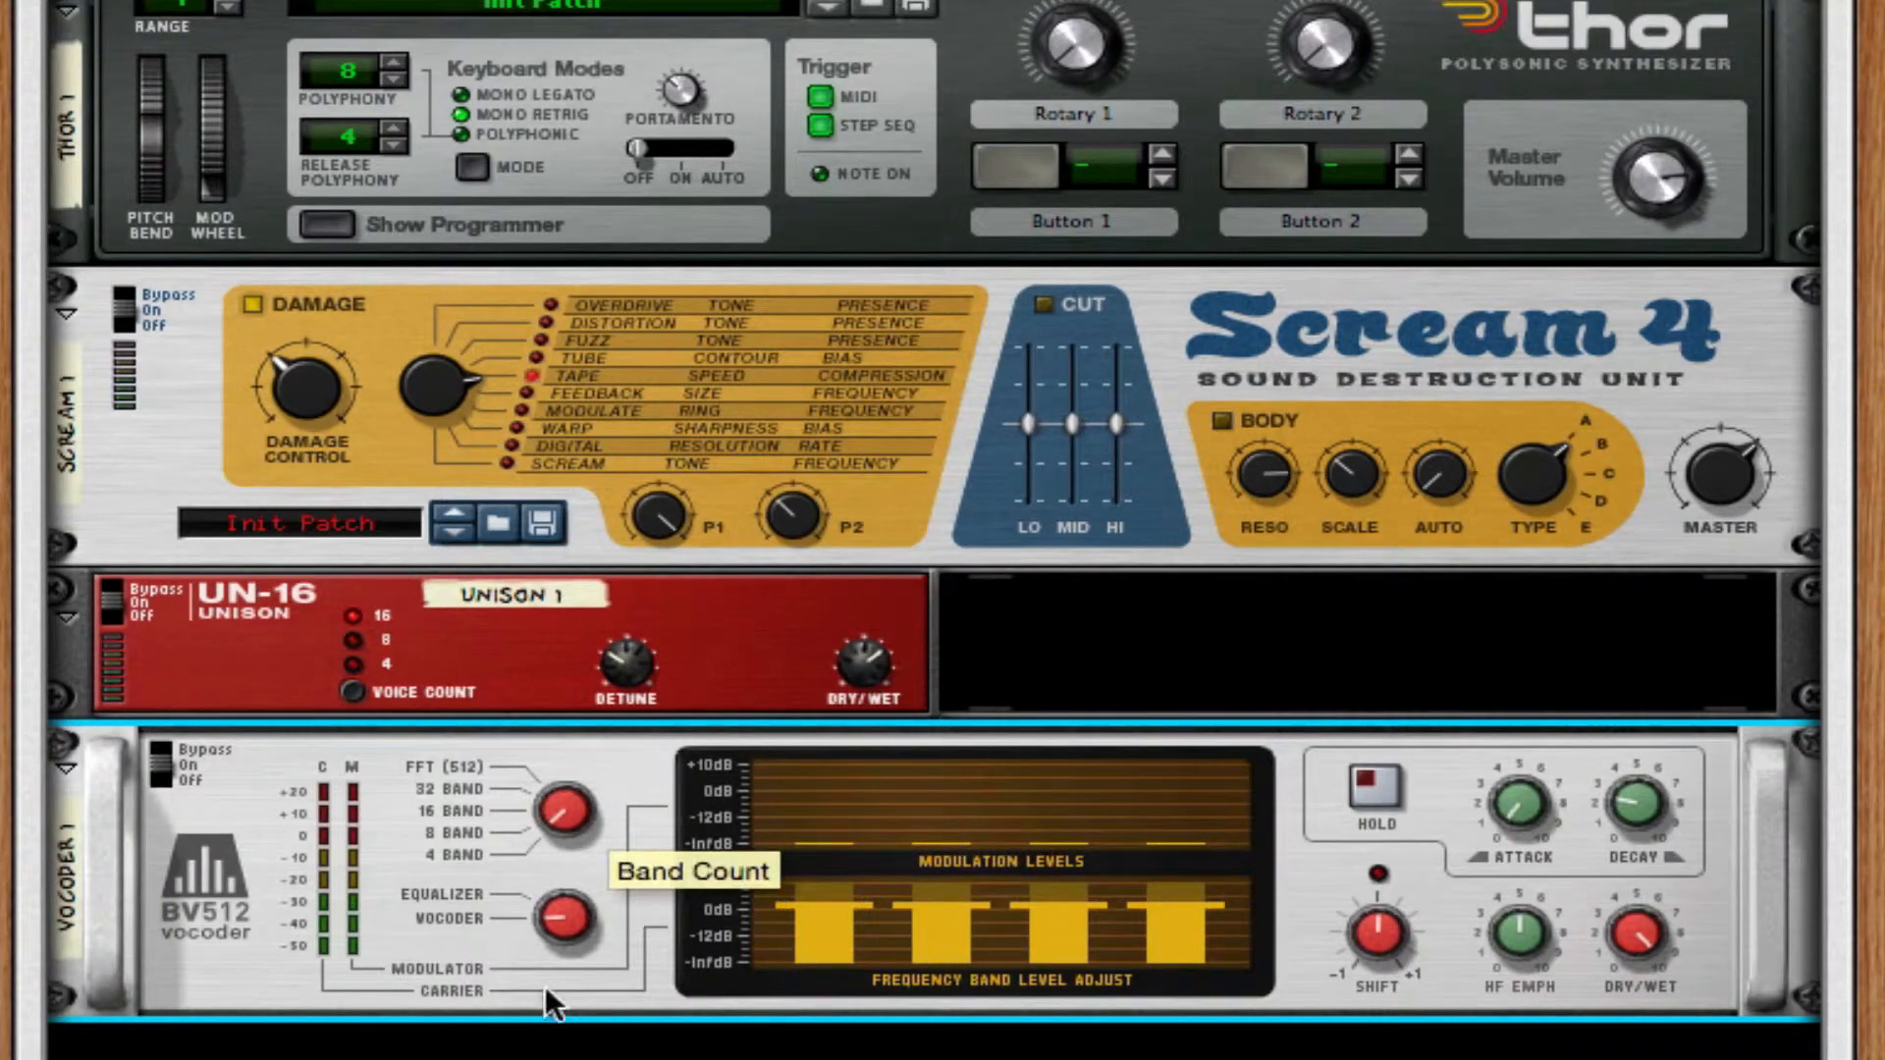
left_click_drag(589, 919, 591, 884)
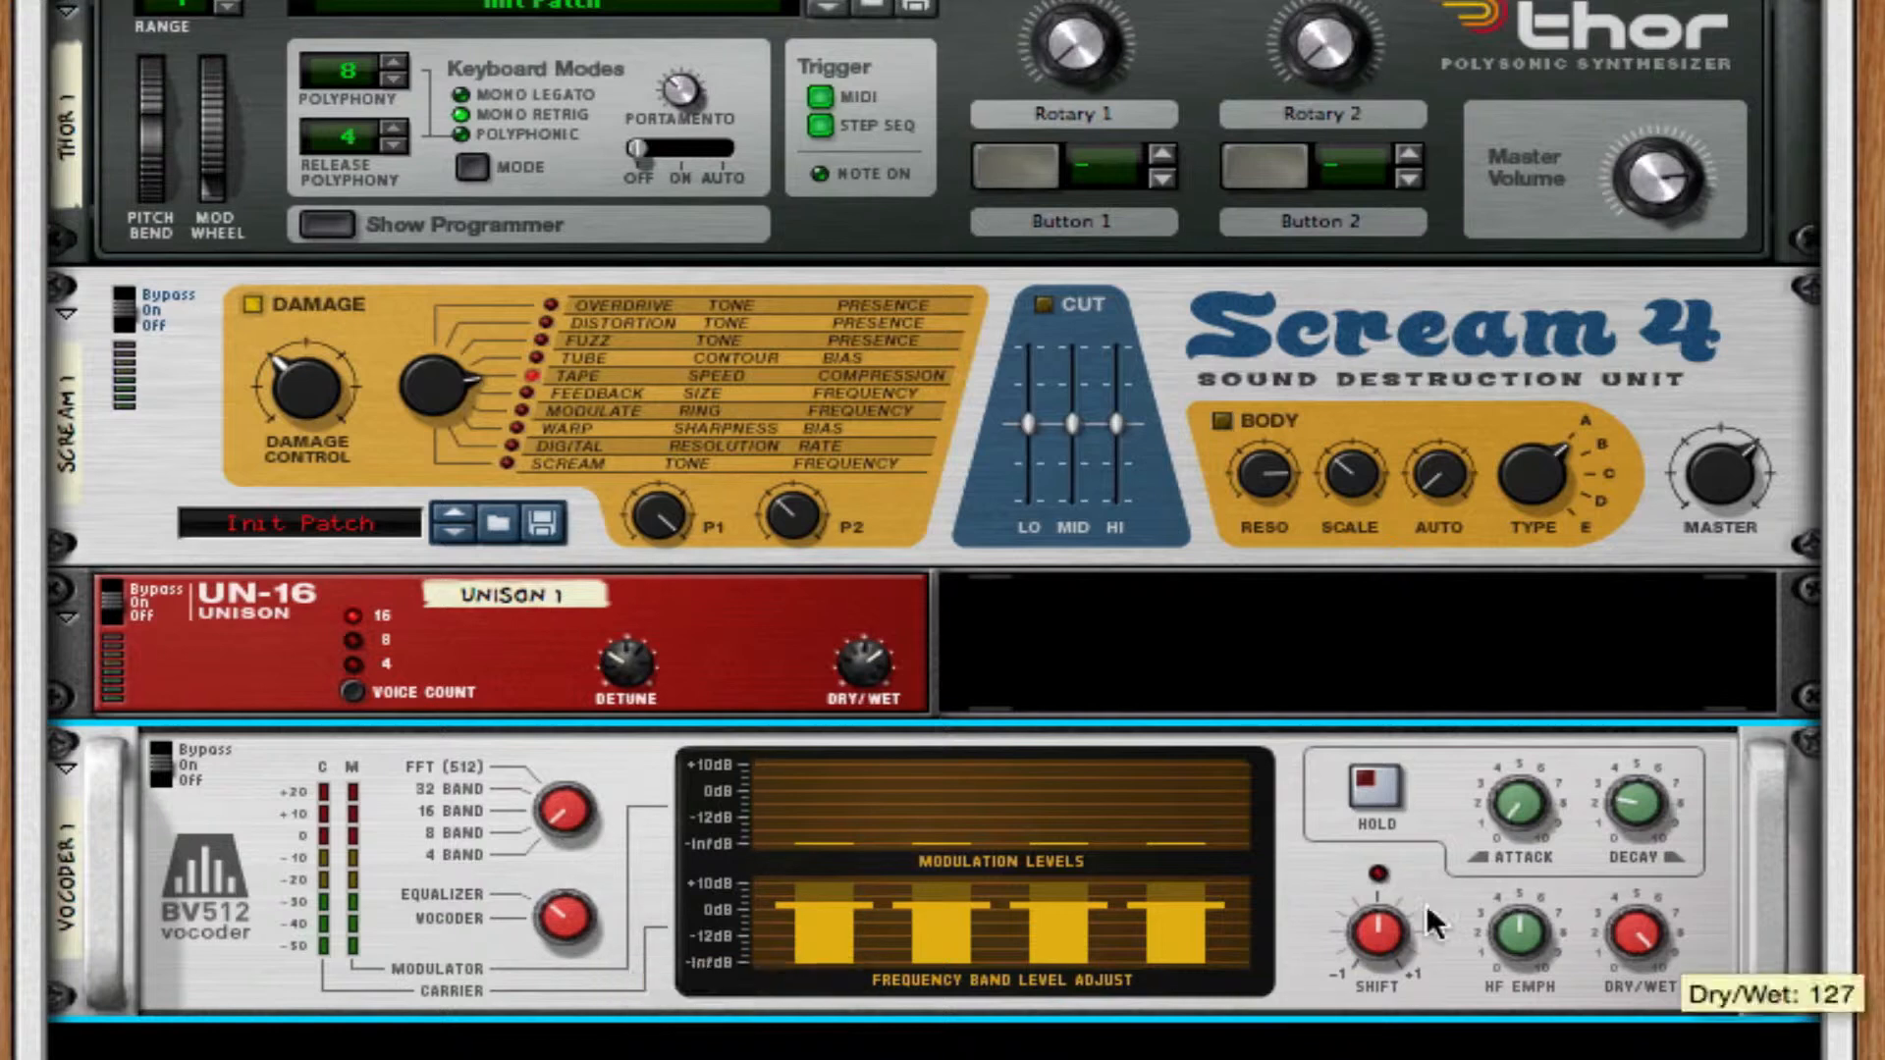
Sweep the vocoder's Shift and leave it at its maximum.
left_click_drag(1379, 935, 1382, 845)
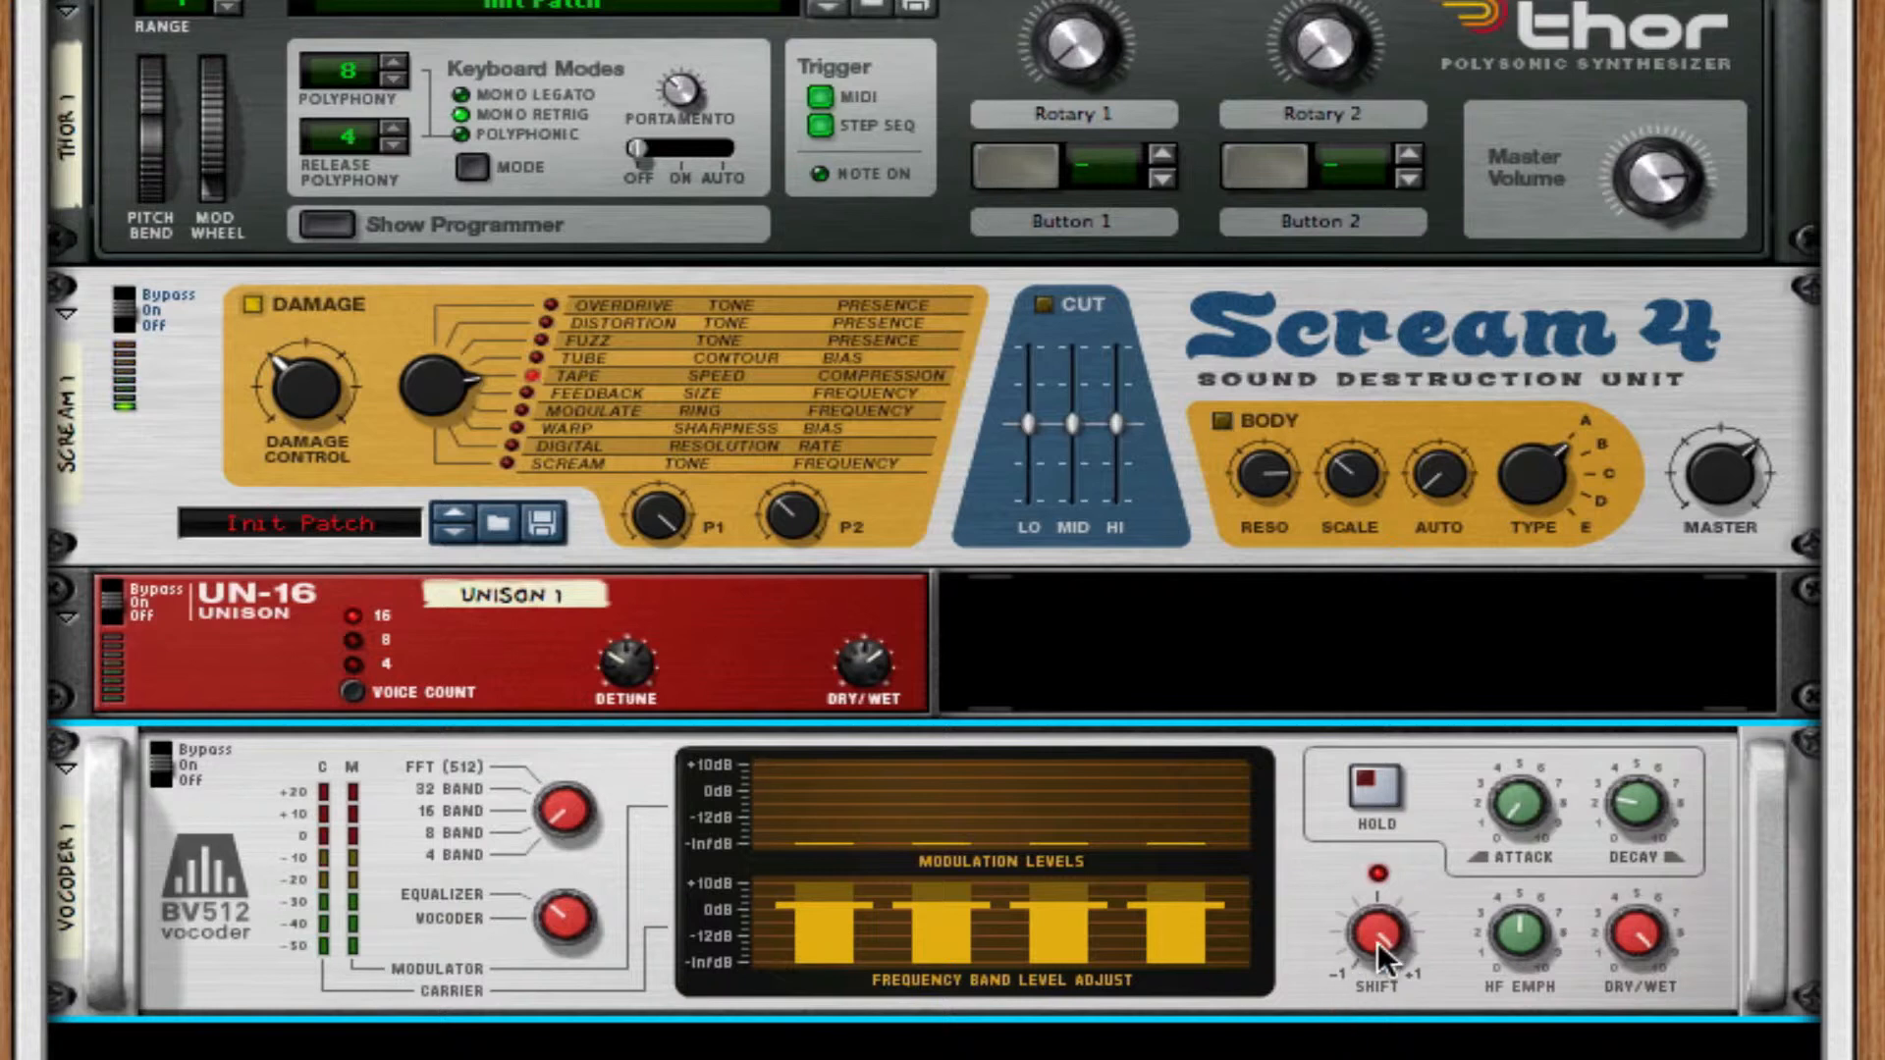
mouse_move(1380, 935)
left_click_drag(1380, 935, 1380, 977)
left_click_drag(1379, 932, 1378, 883)
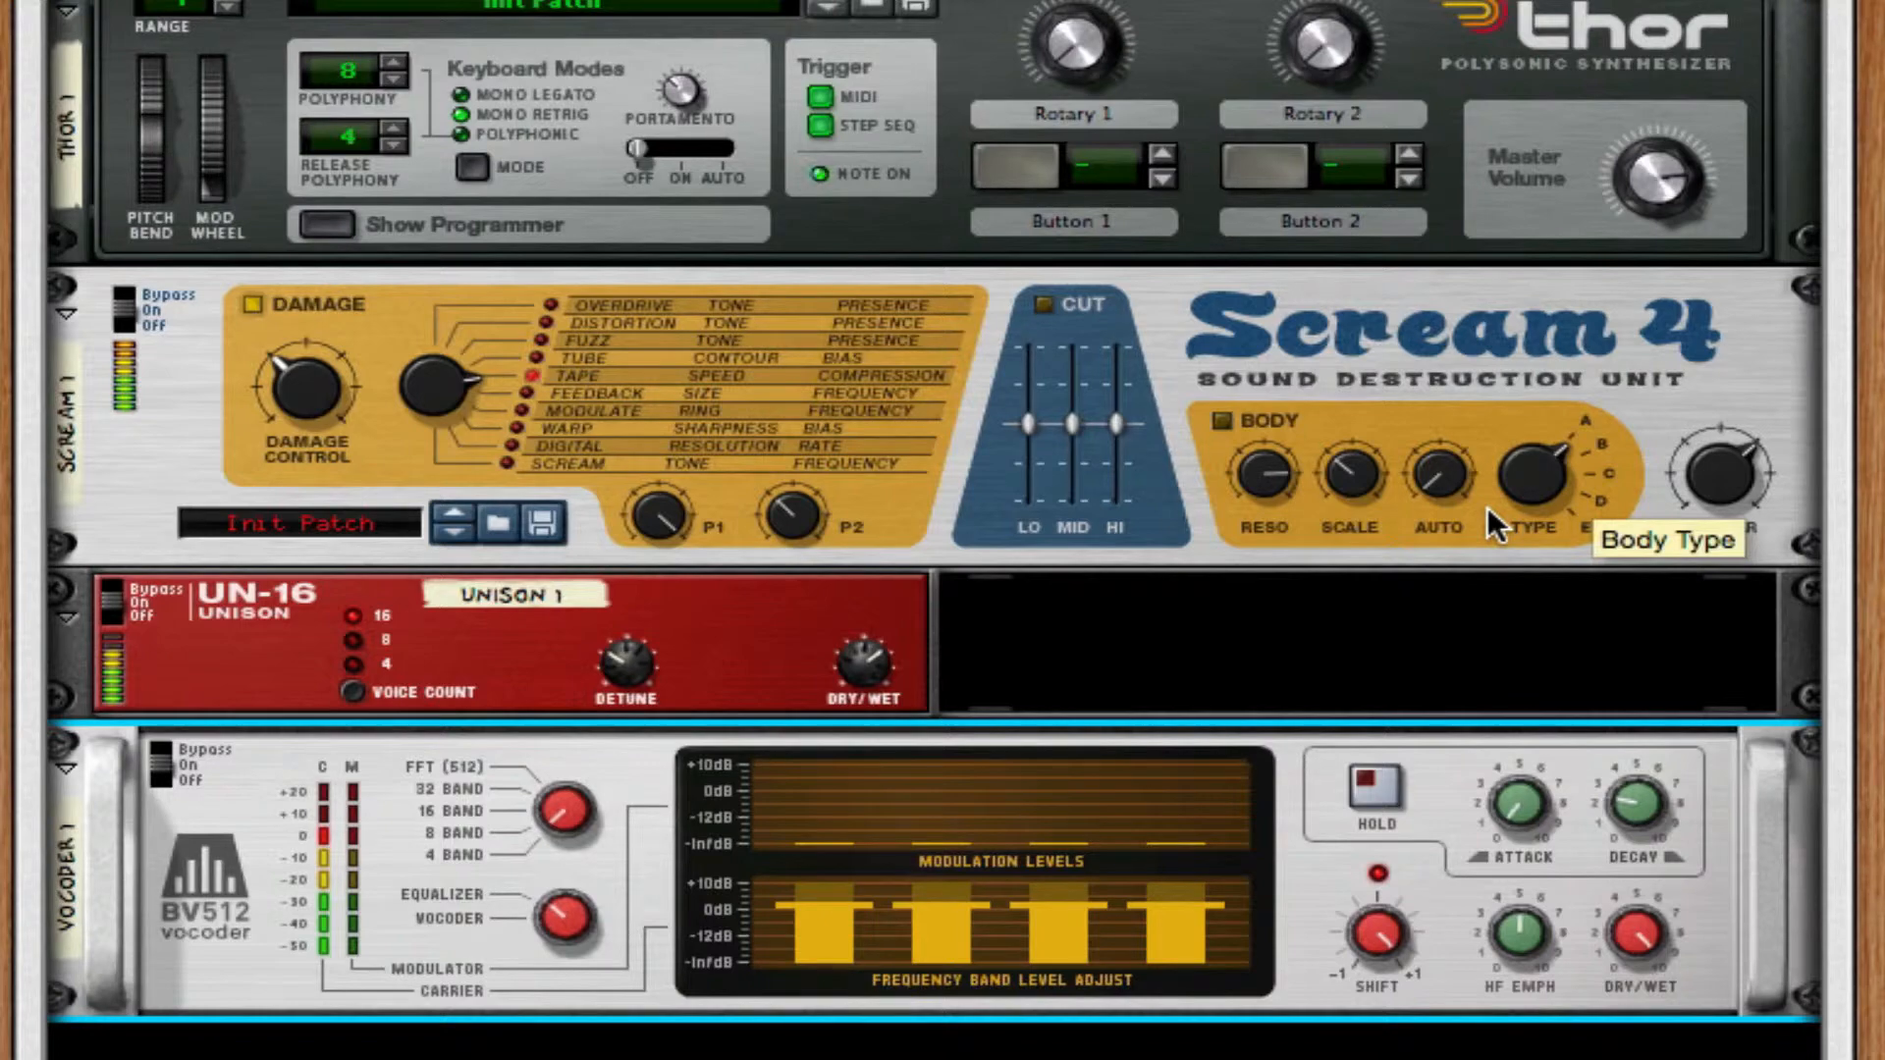
Add an MClass Equalizer after the BV512 vocoder.
right_click(1327, 879)
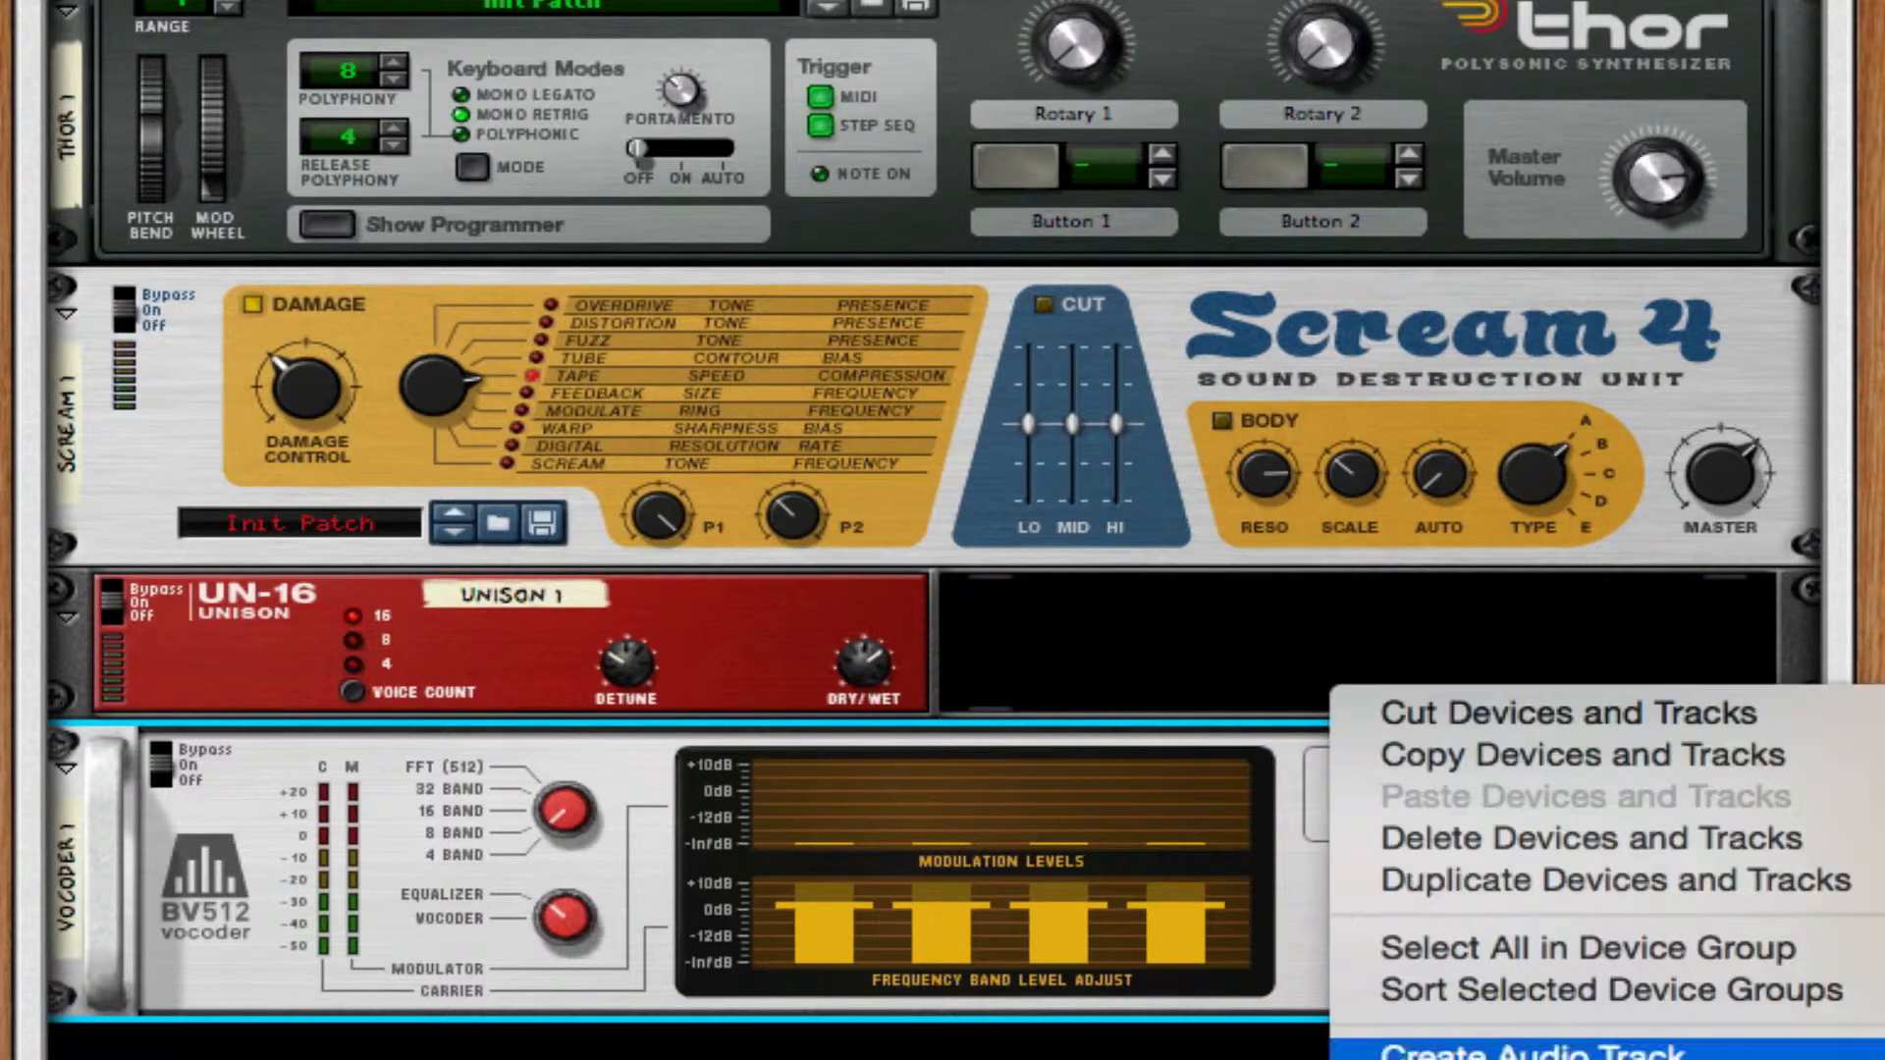
left_click(1866, 1050)
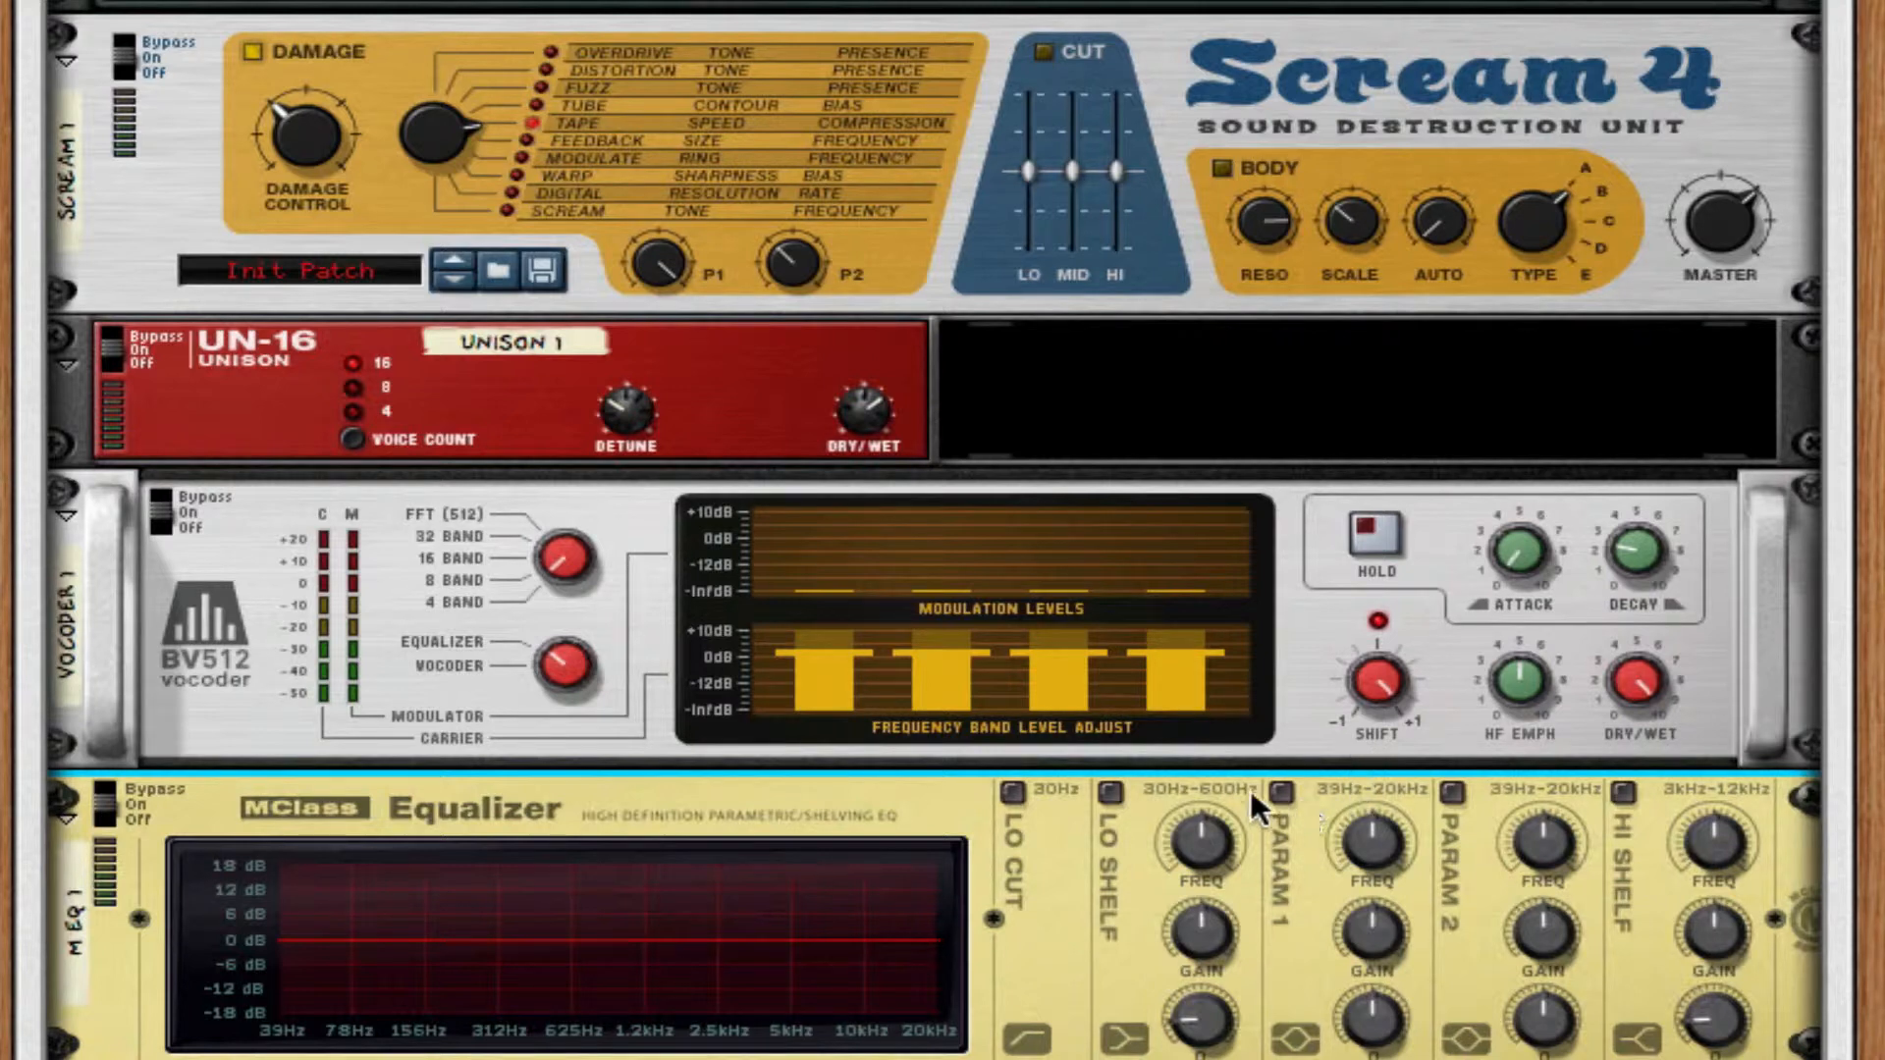
Cut about 18 dB near 130 Hz with the equalizer's Param 1 and add a wide boost of about 6 dB near 1.2 kHz with Param 2.
left_click_drag(1371, 841, 1360, 1021)
left_click_drag(1371, 933, 1387, 987)
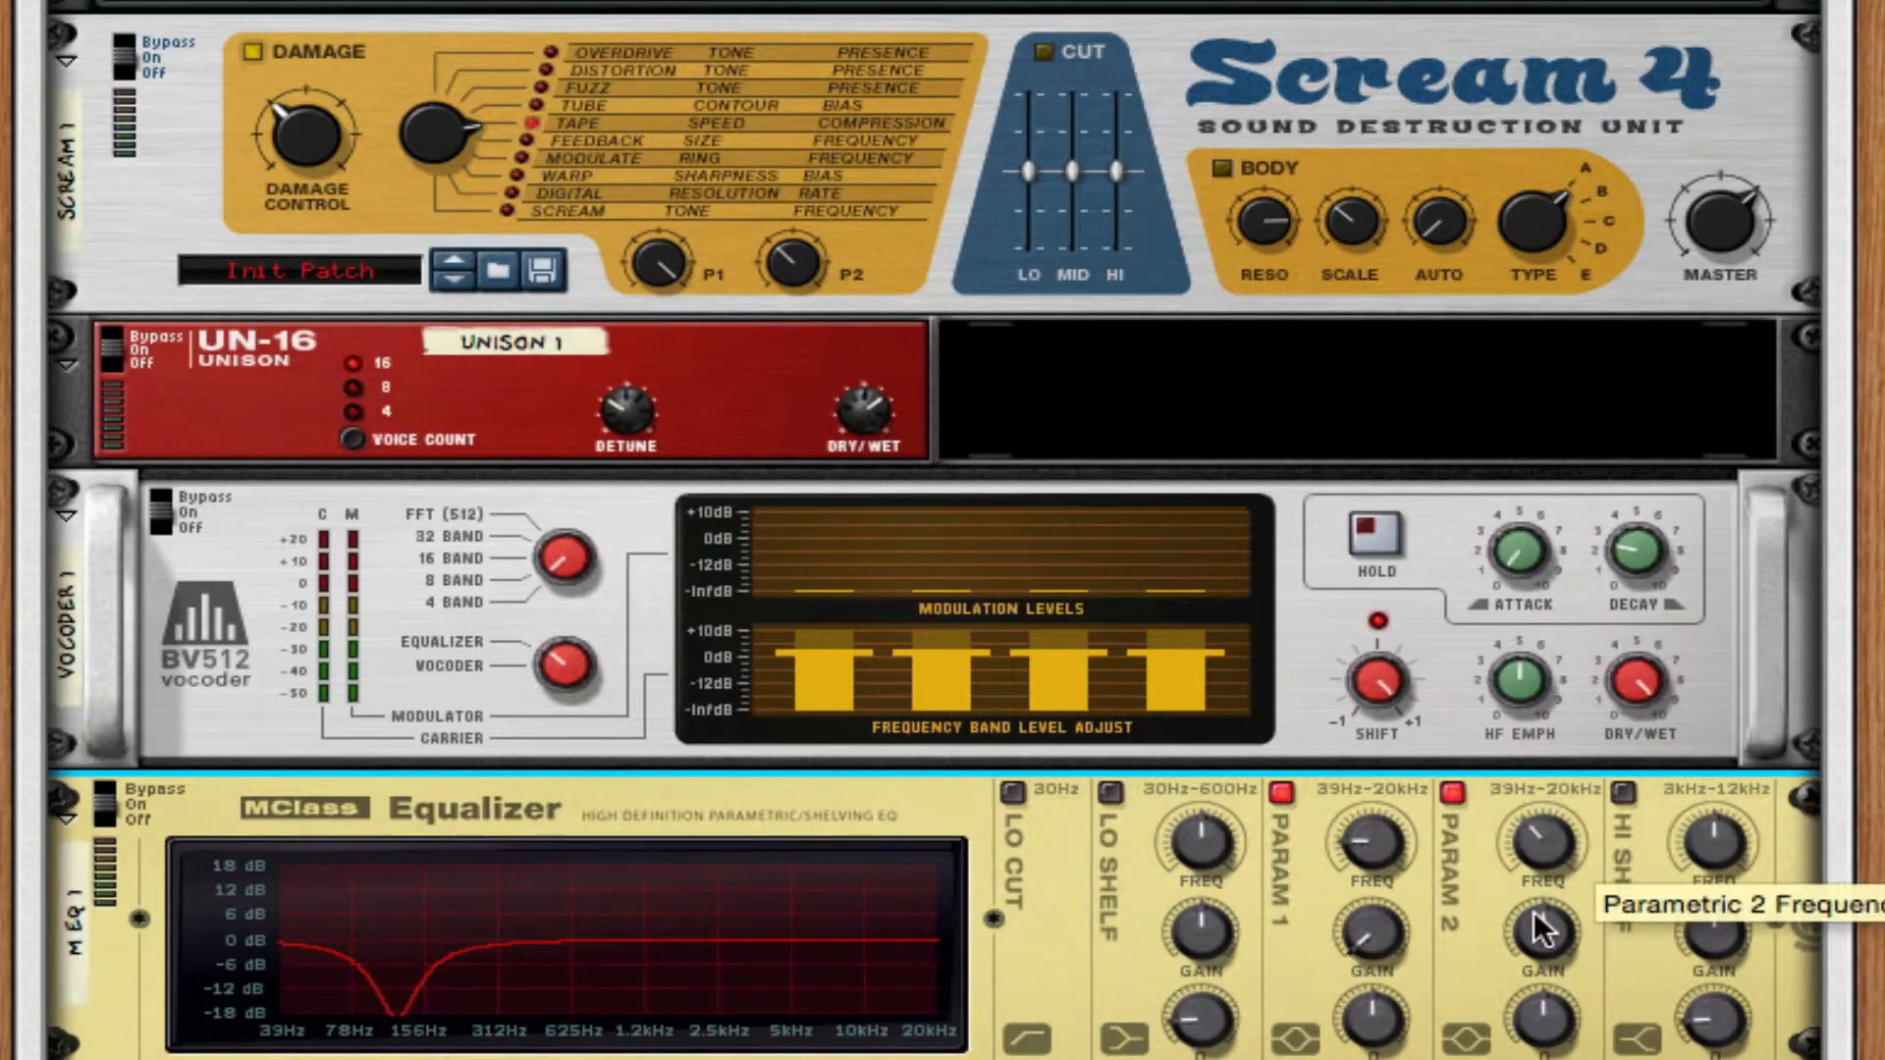
left_click_drag(1541, 932, 1561, 853)
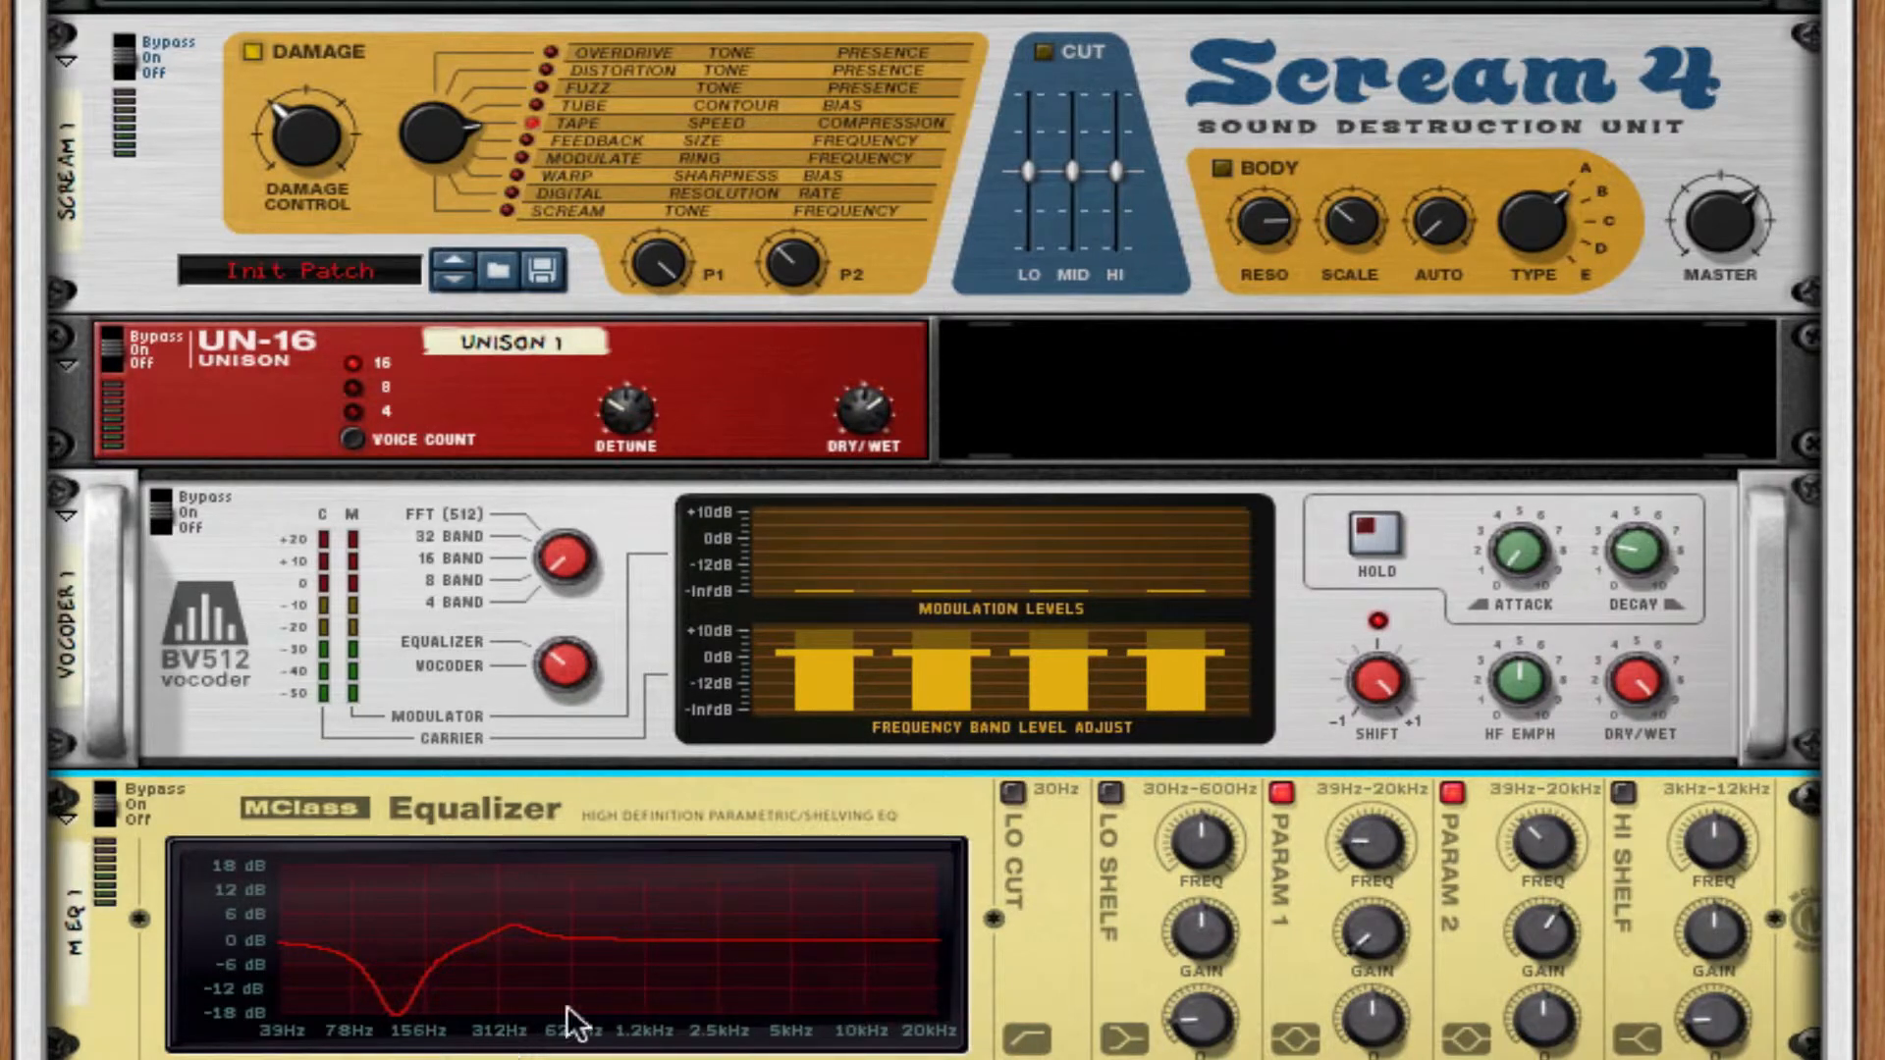
left_click_drag(1540, 838, 1539, 832)
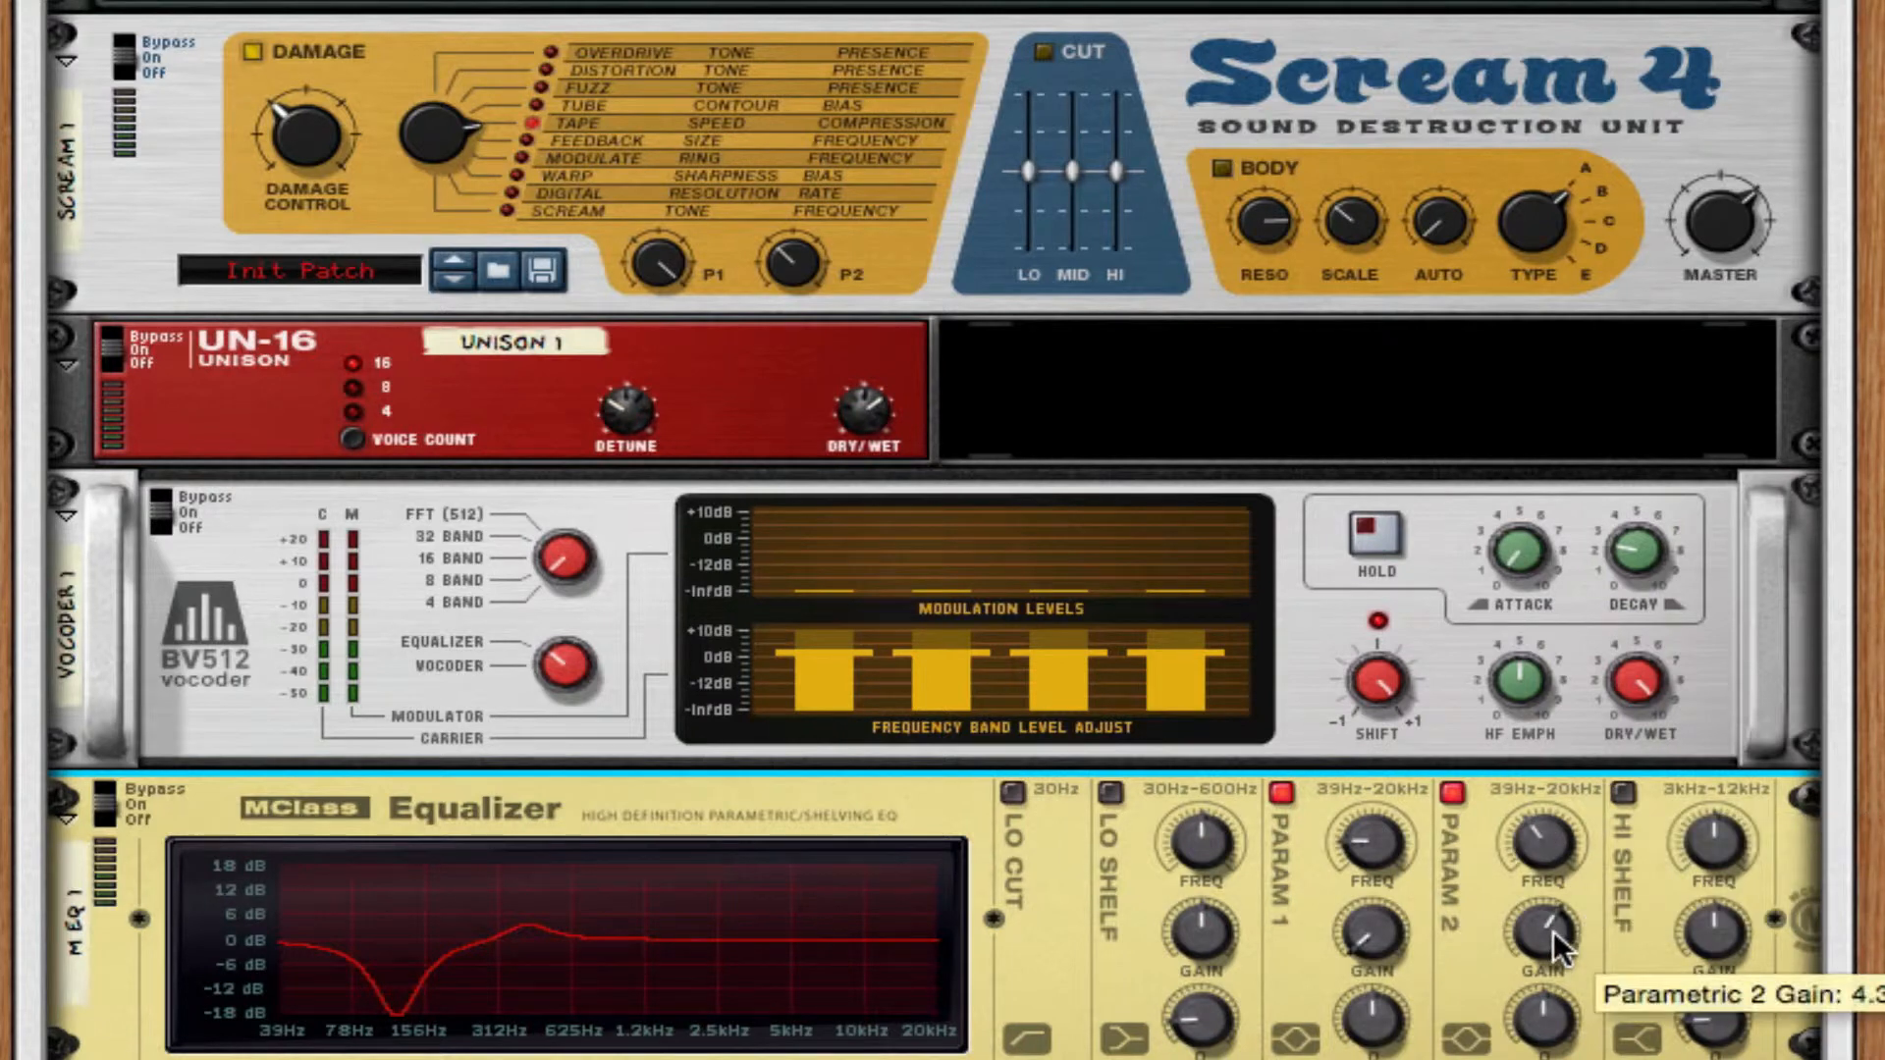
left_click_drag(1557, 932, 1535, 1043)
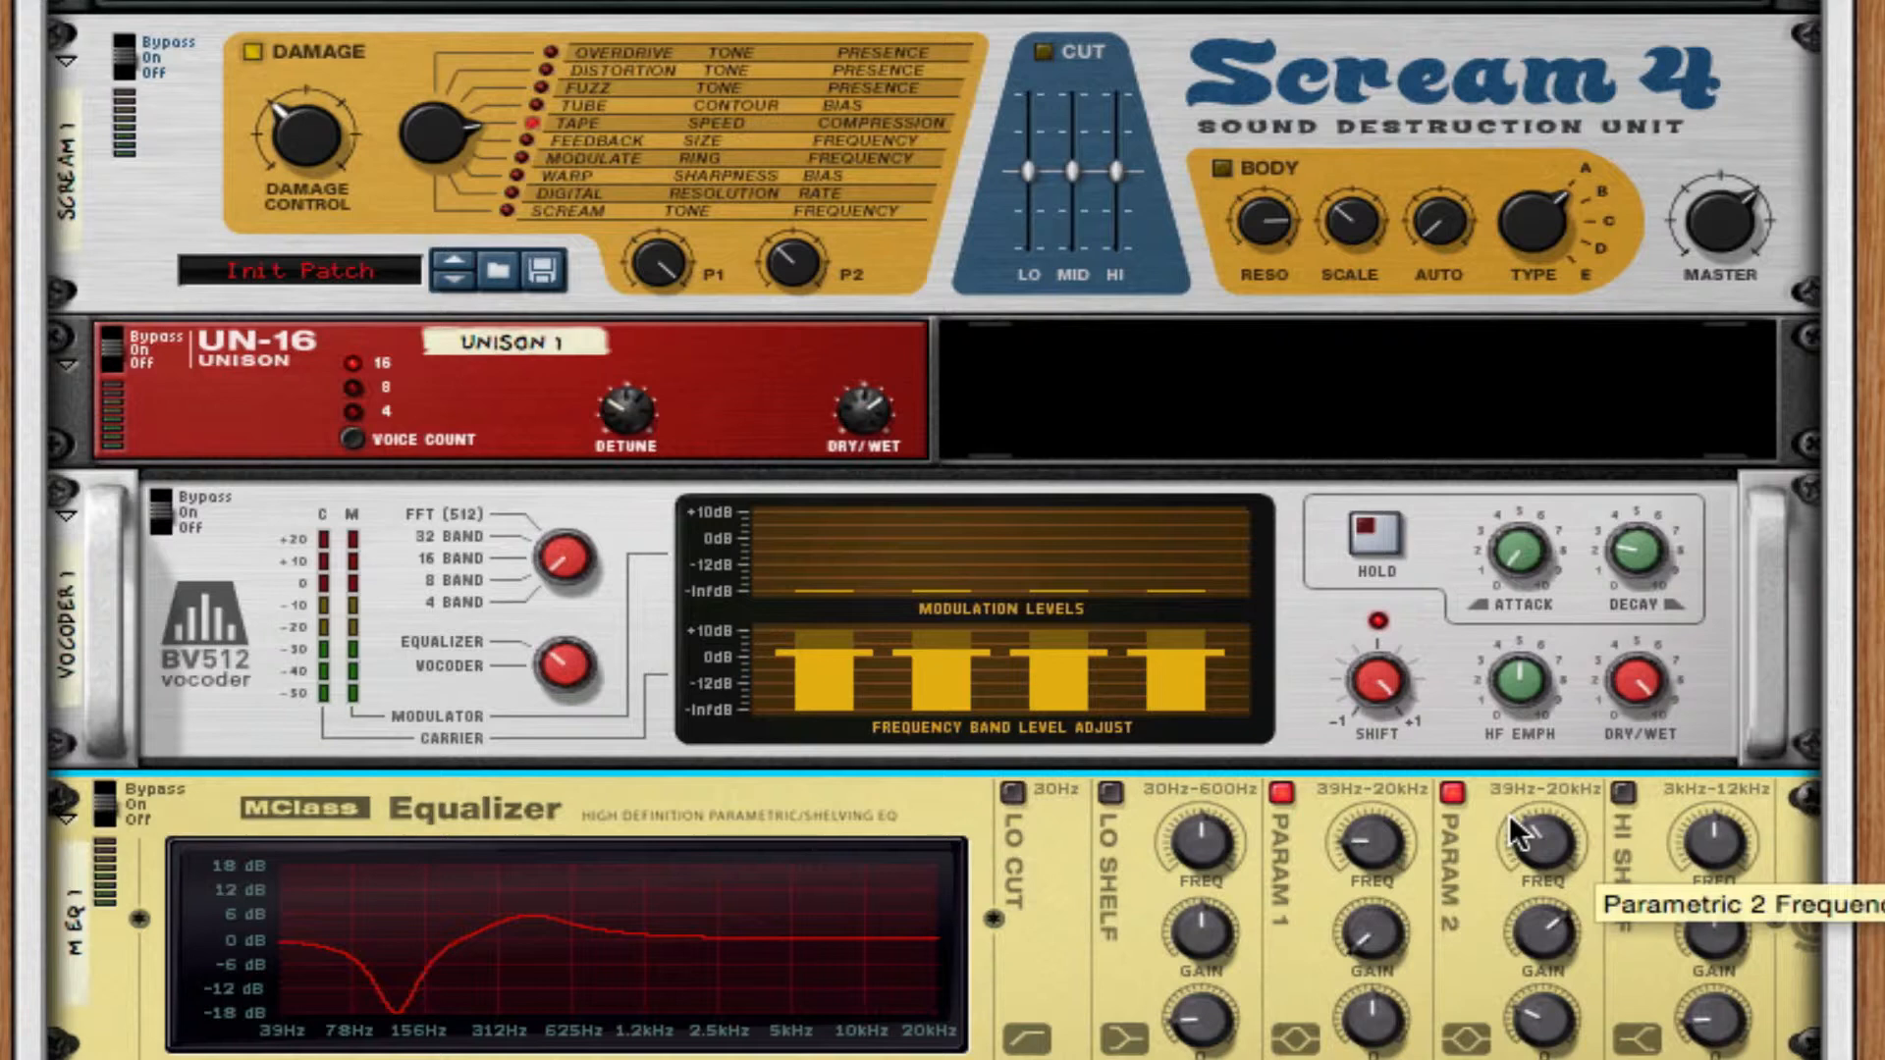
left_click_drag(1510, 815, 1576, 766)
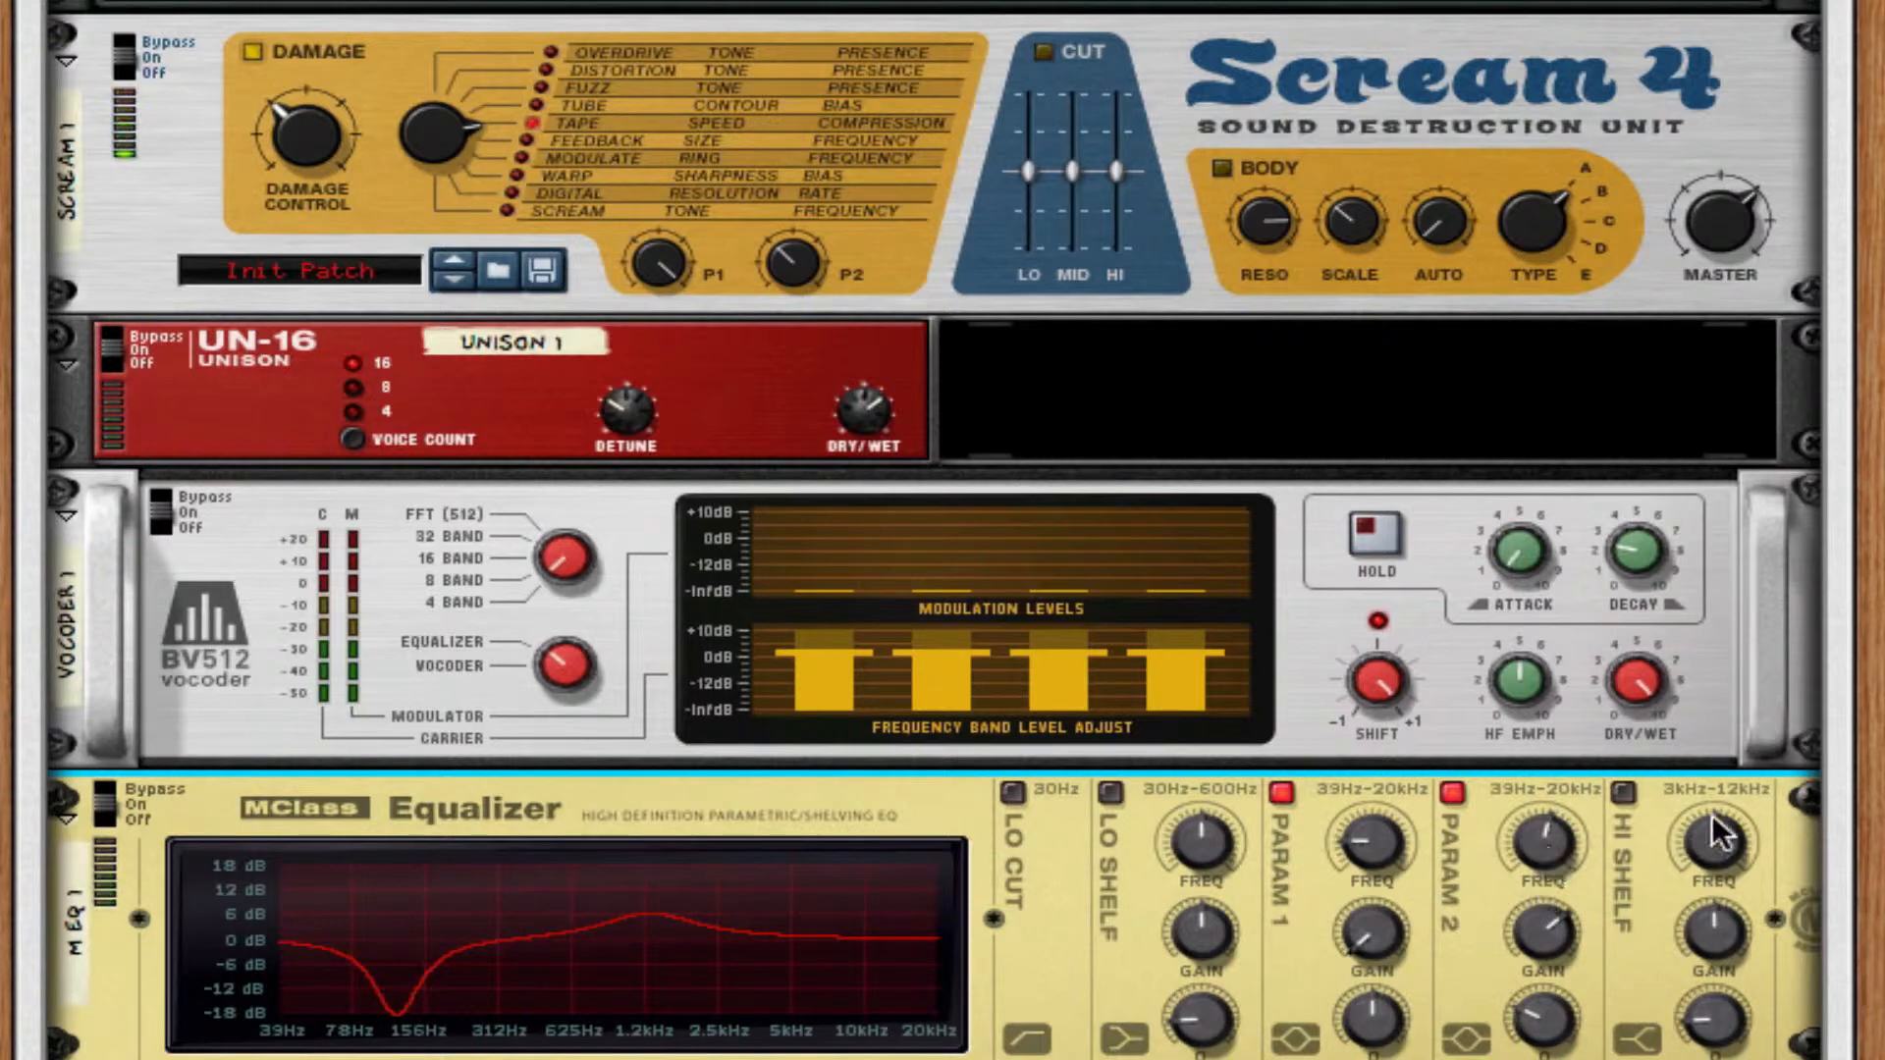
Enable the equalizer's Hi Shelf band at its lowest frequency with a slight boost and turn its Q fully up.
left_click(1624, 788)
left_click_drag(1730, 846, 1748, 901)
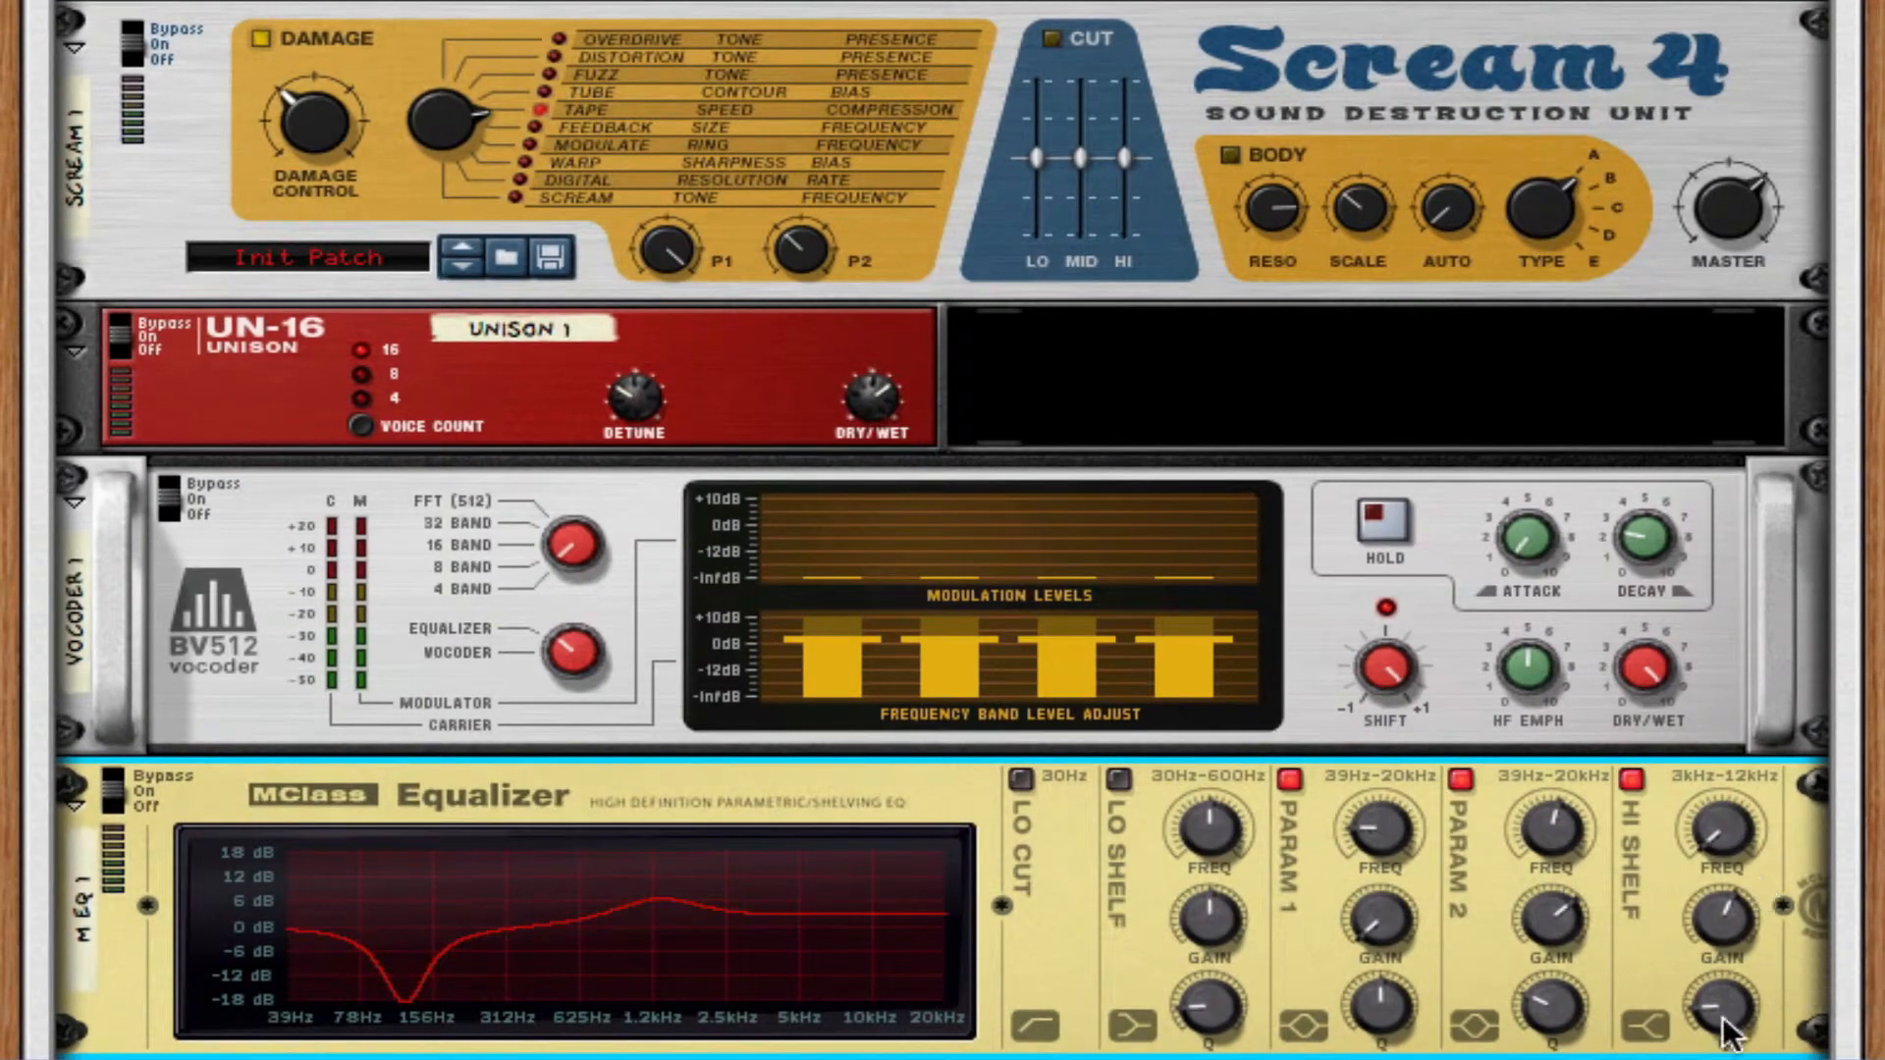
left_click_drag(1728, 1033, 1688, 997)
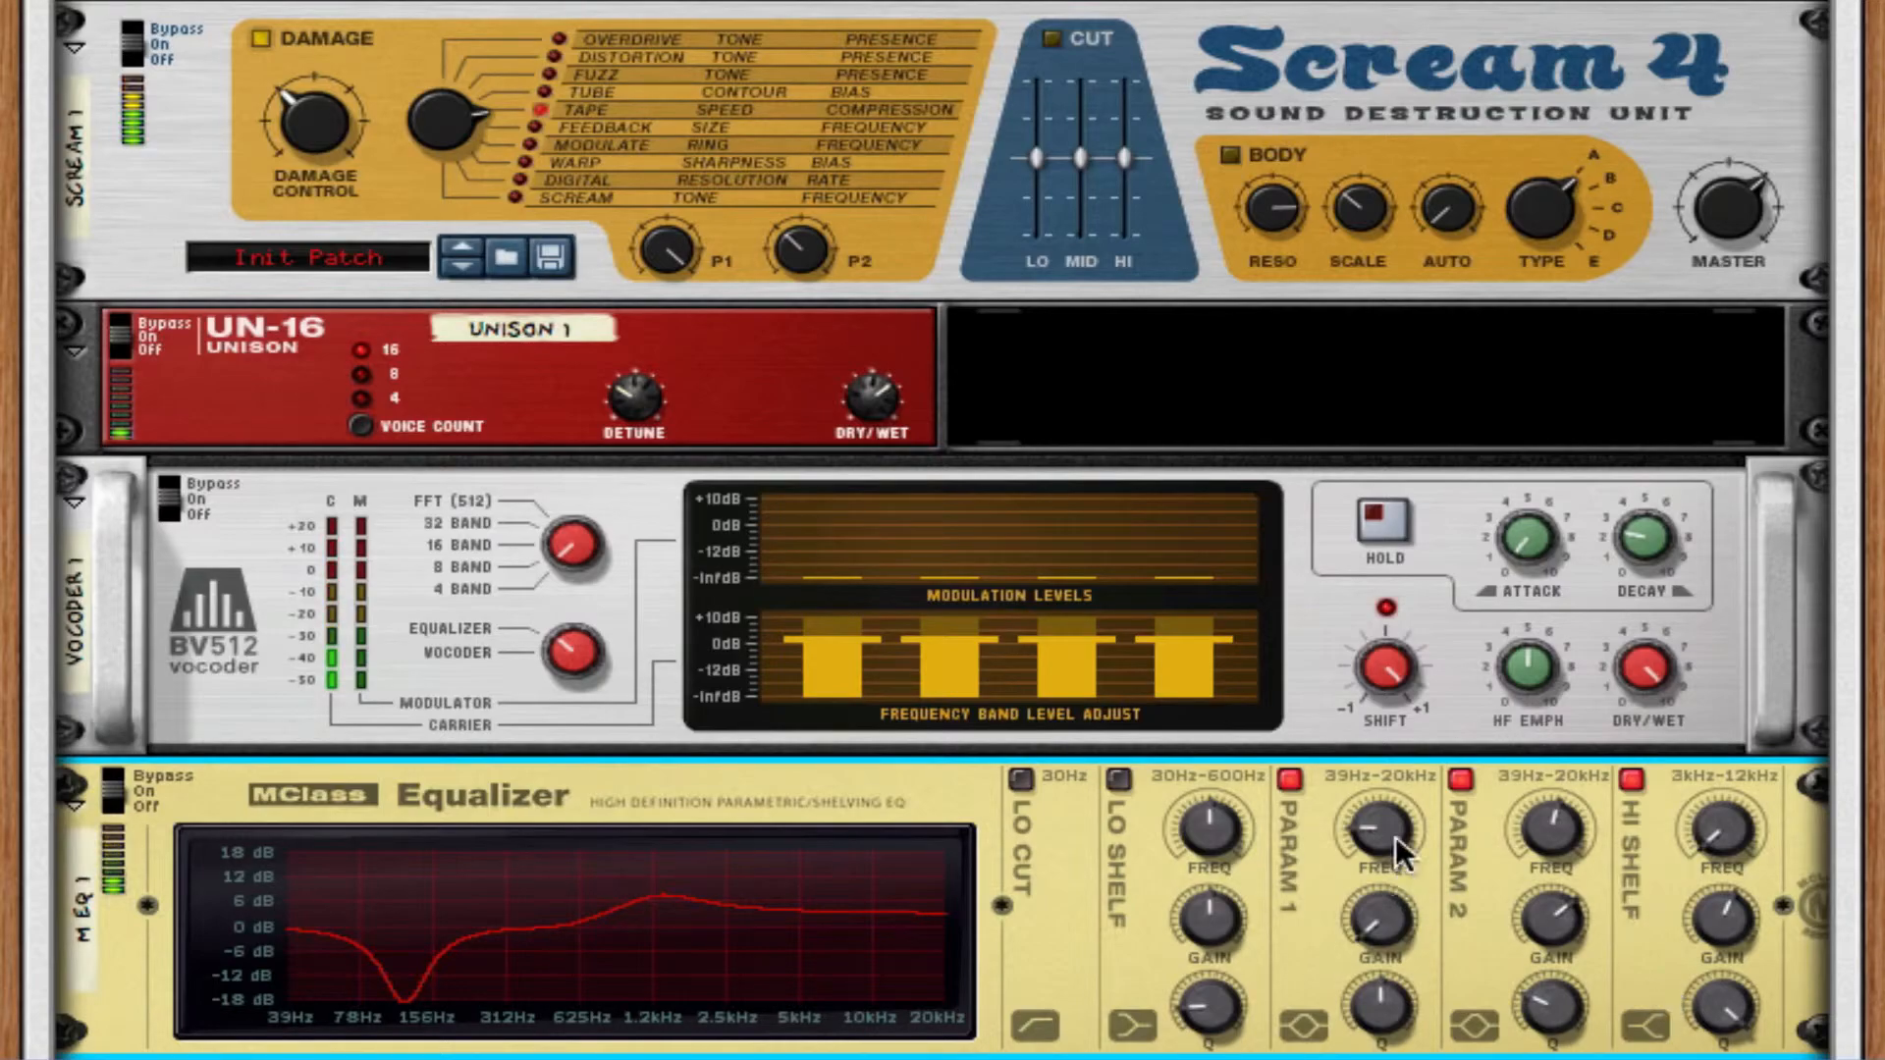
Lower the Combinator 1 mix channel level to about -6.7 dB.
scroll(1594, 383, "up", 10)
left_click_drag(849, 70, 792, 75)
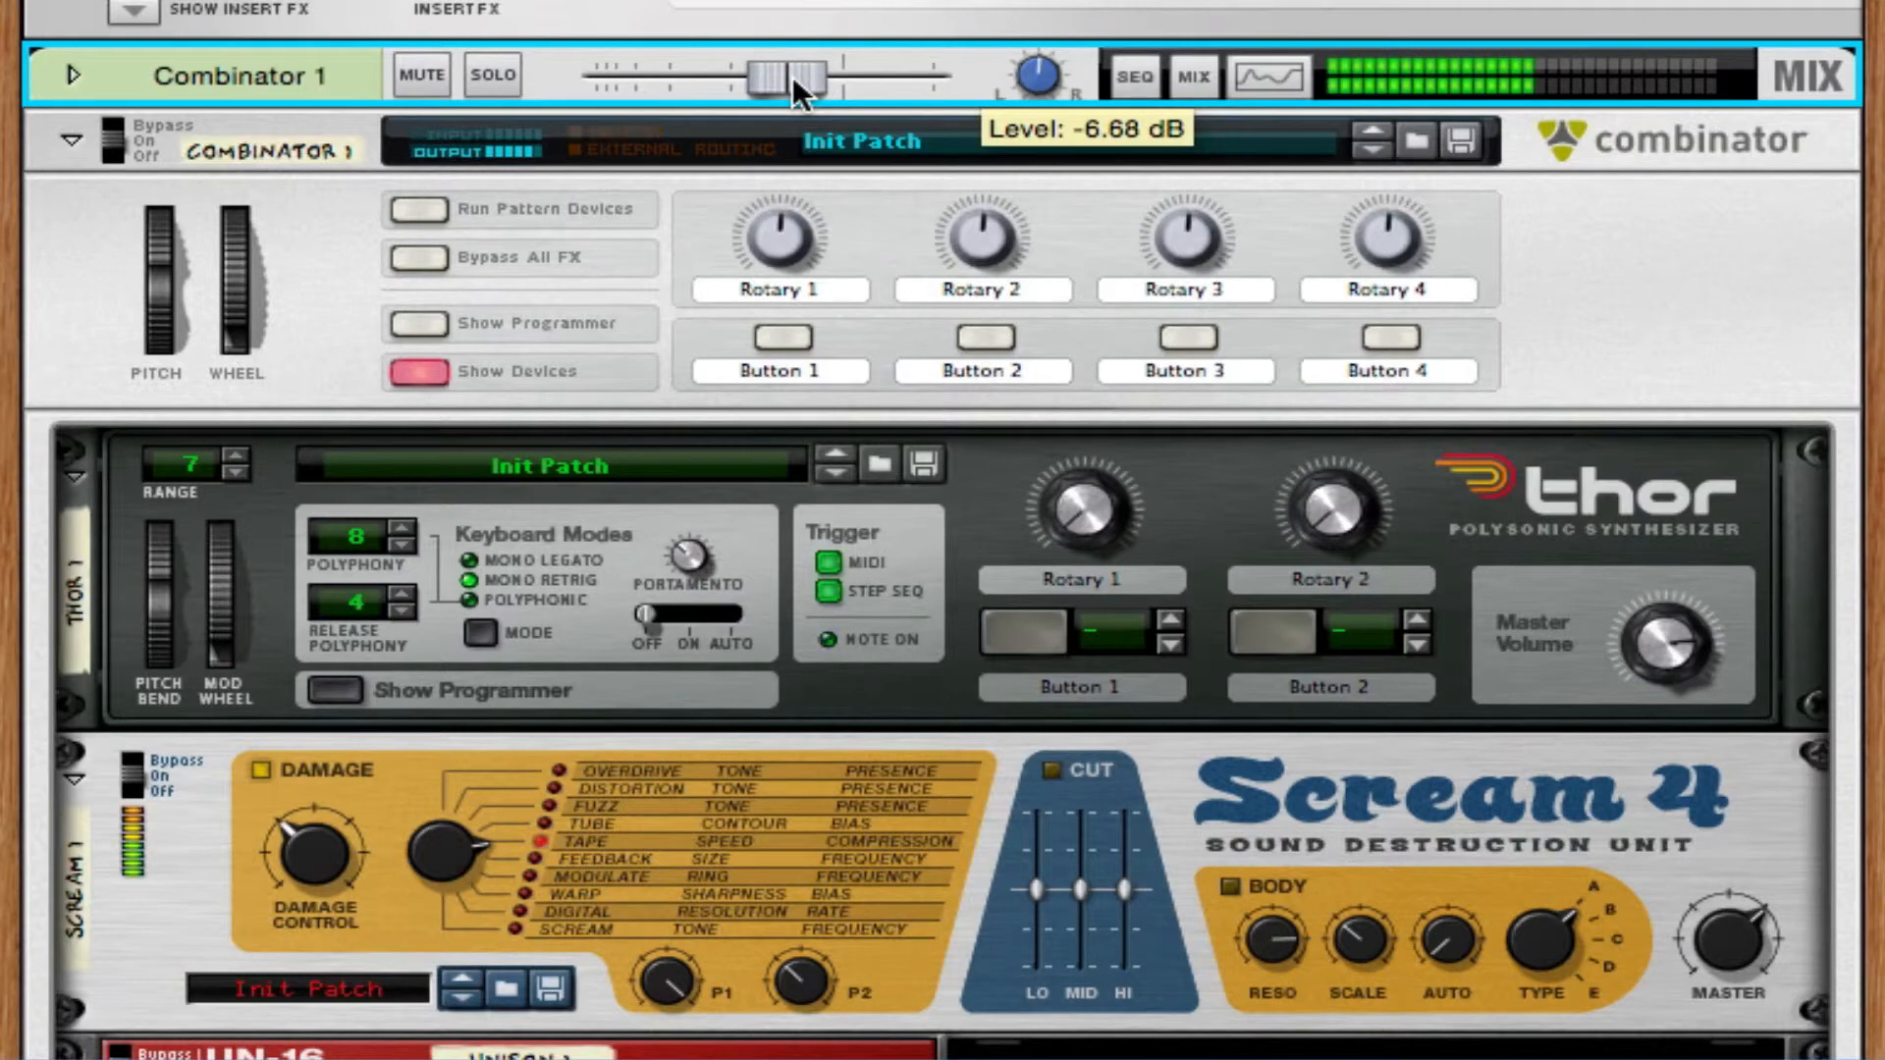
Add an MClass Maximizer after the MClass Equalizer.
scroll(1428, 688, "down", 13)
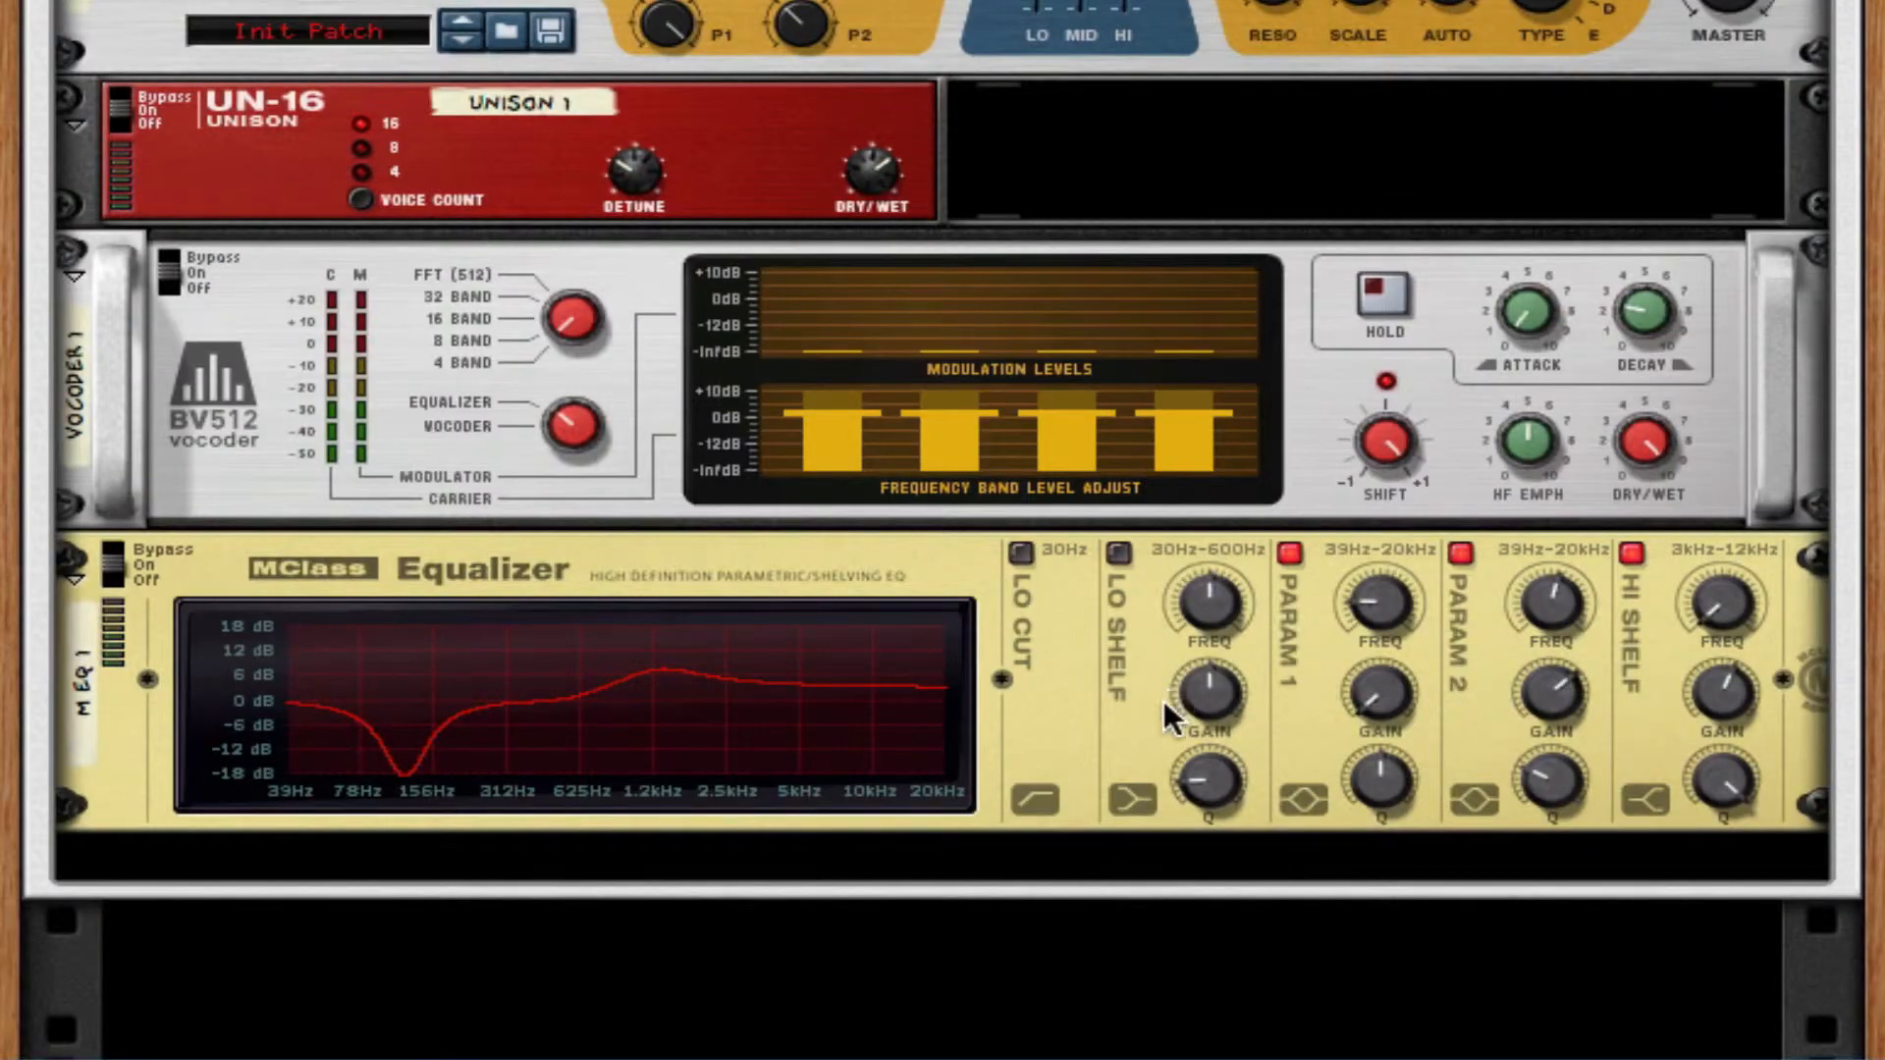
right_click(1057, 708)
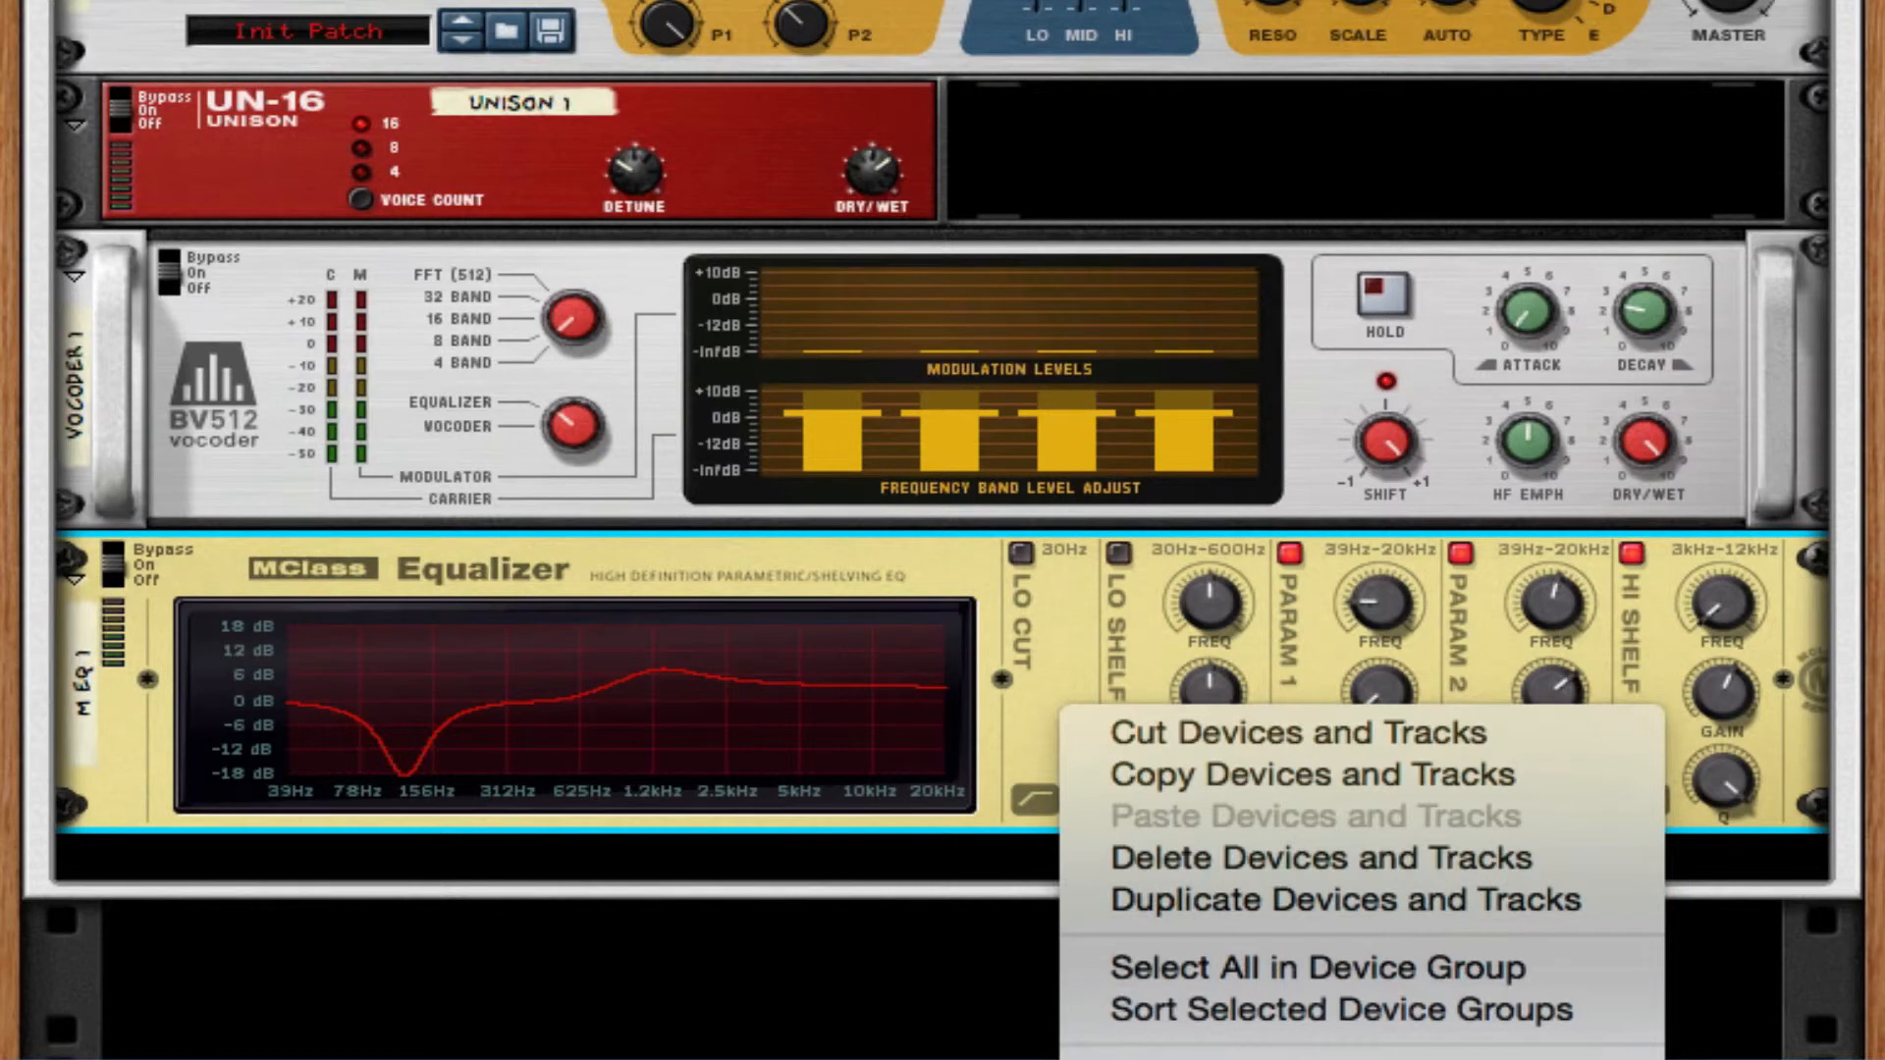
mouse_move(1363, 1059)
left_click(1797, 1059)
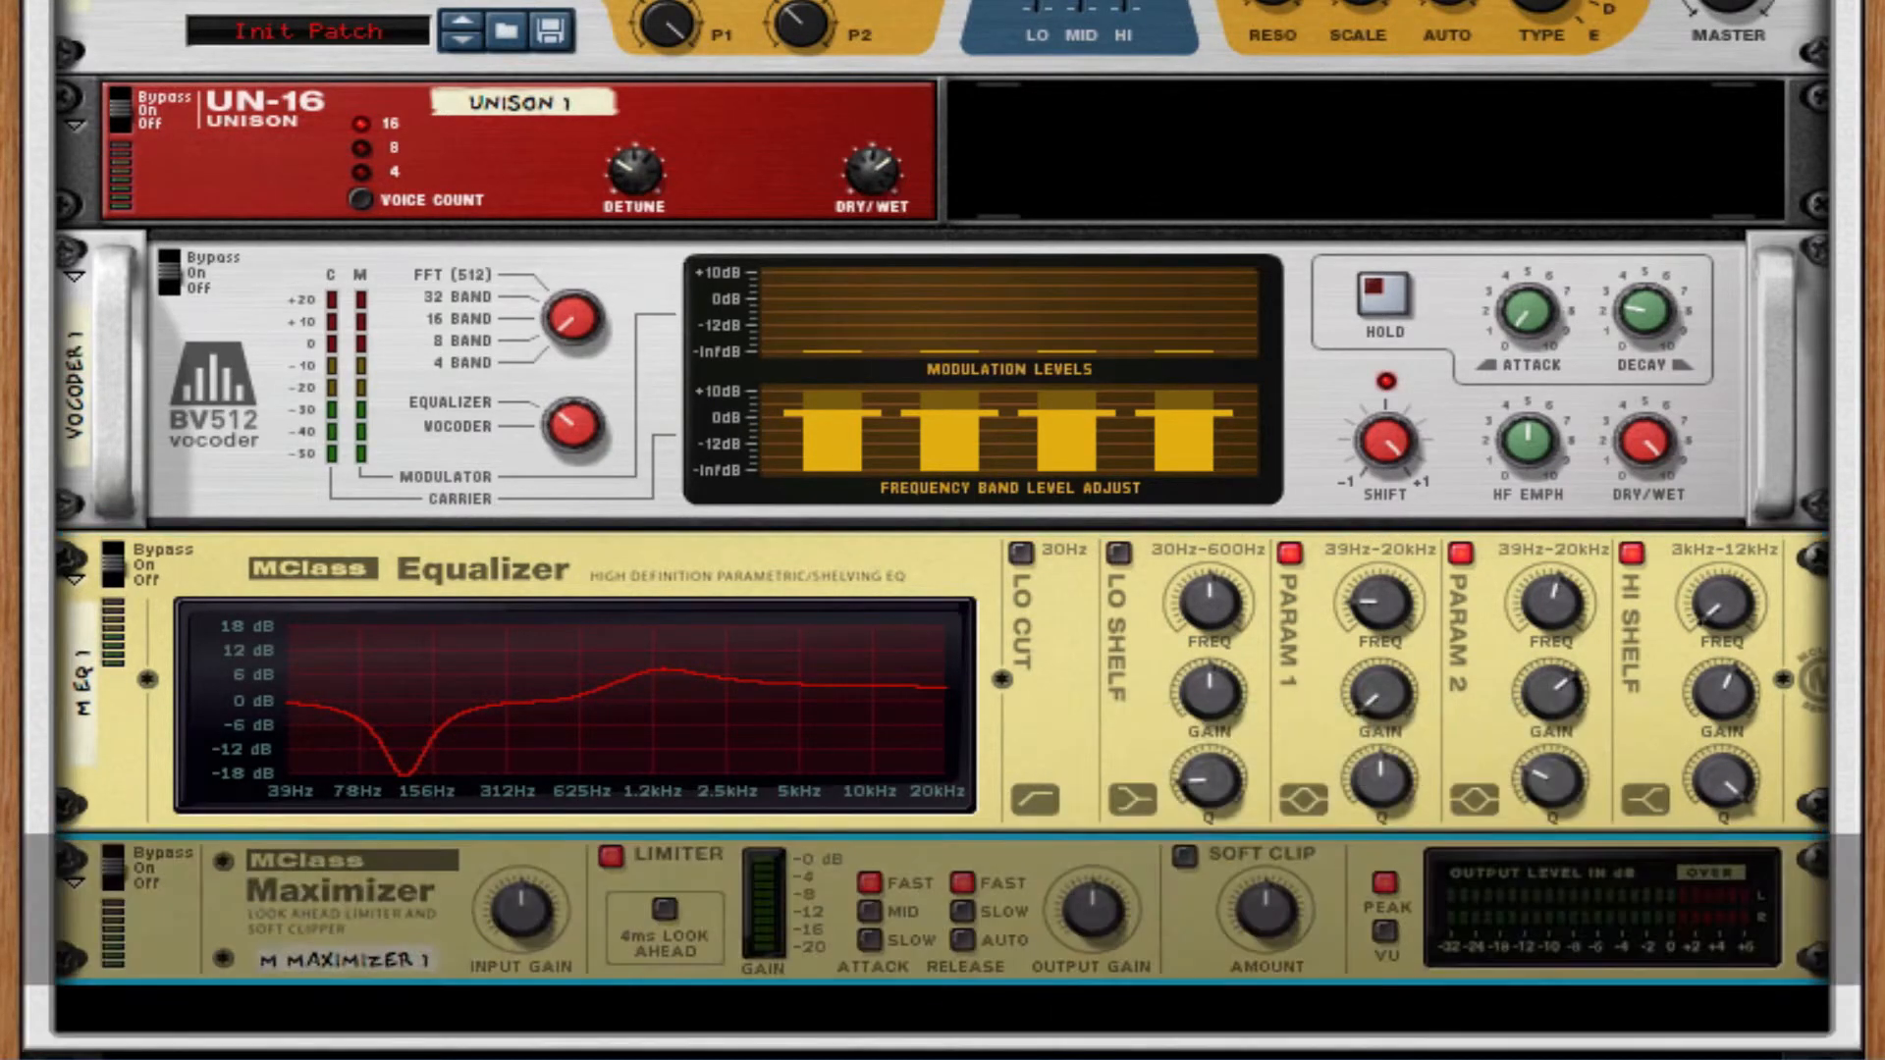
Turn off the Maximizer's Limiter, set its release to Auto, and enable Soft Clip at the maximum amount.
left_click(612, 856)
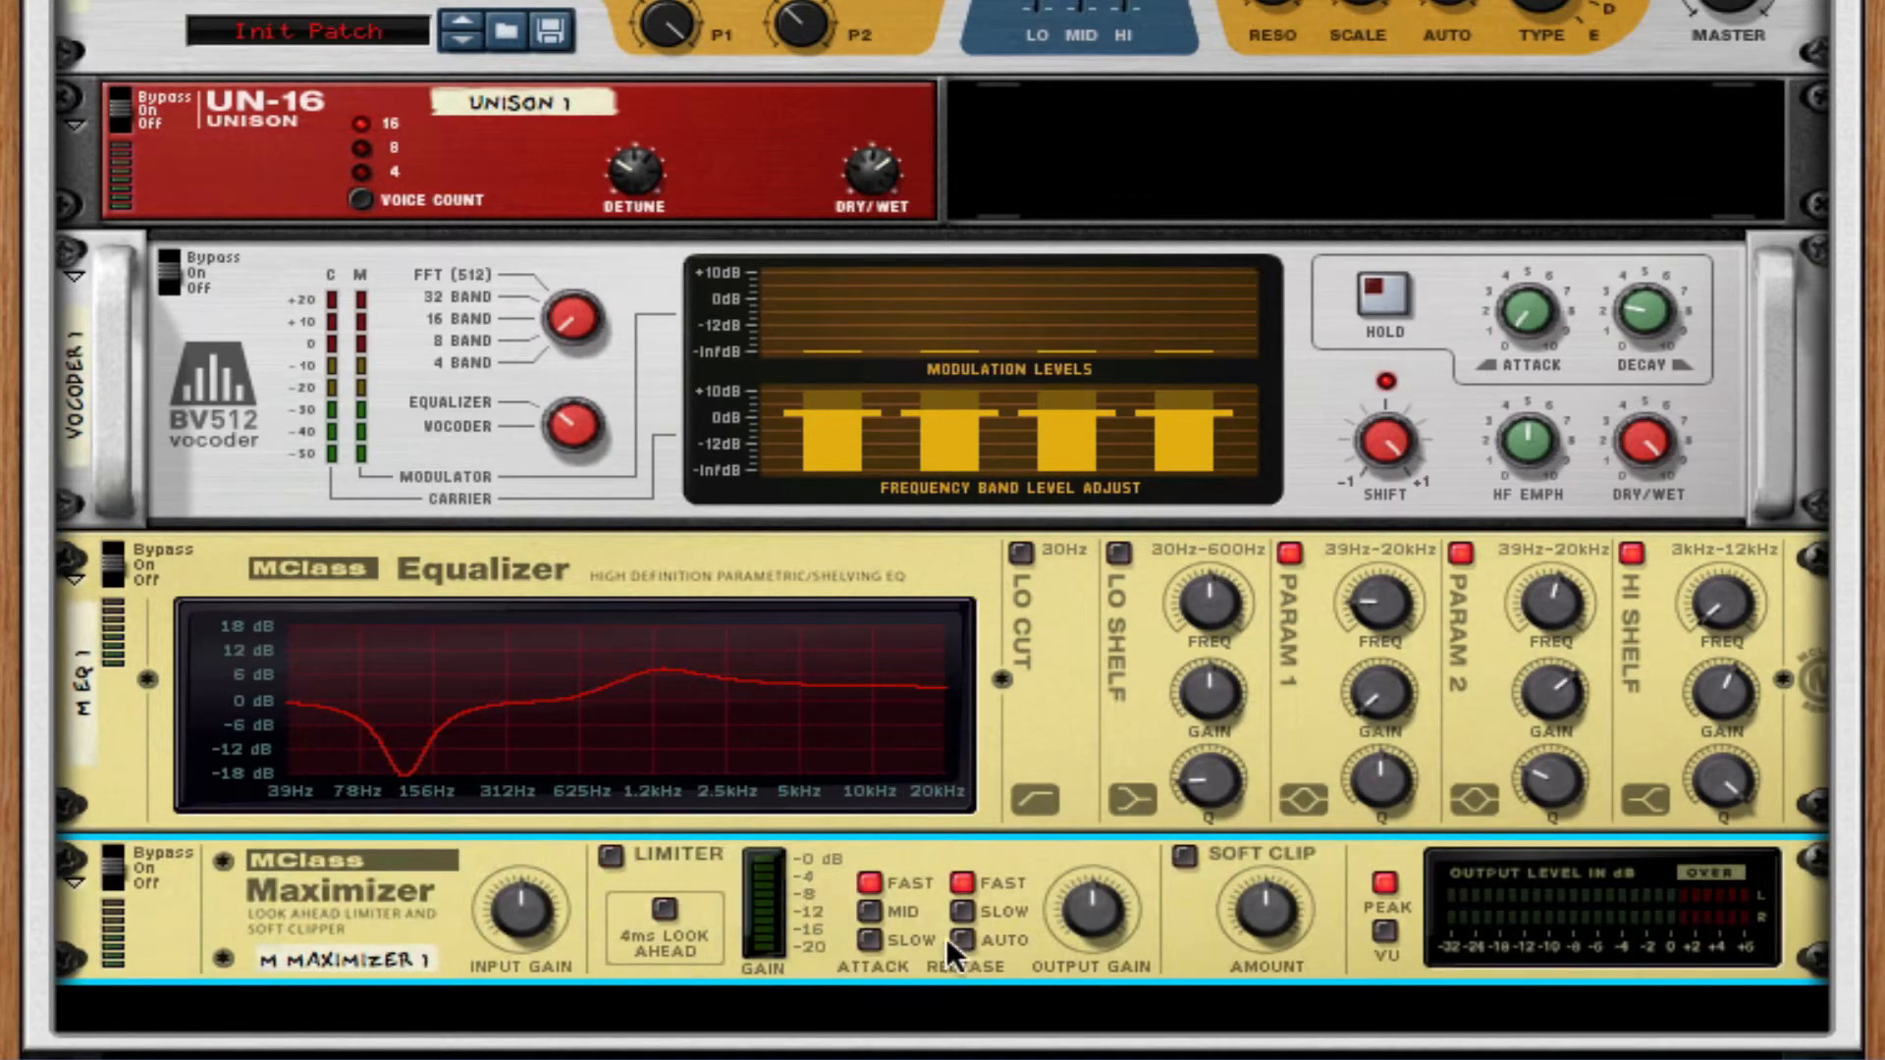
left_click(1184, 856)
left_click_drag(1241, 909, 1241, 864)
Compare the Maximizer's Limiter and Soft Clip by switching each on and off, leaving only Soft Clip enabled.
left_click(617, 855)
left_click(1185, 856)
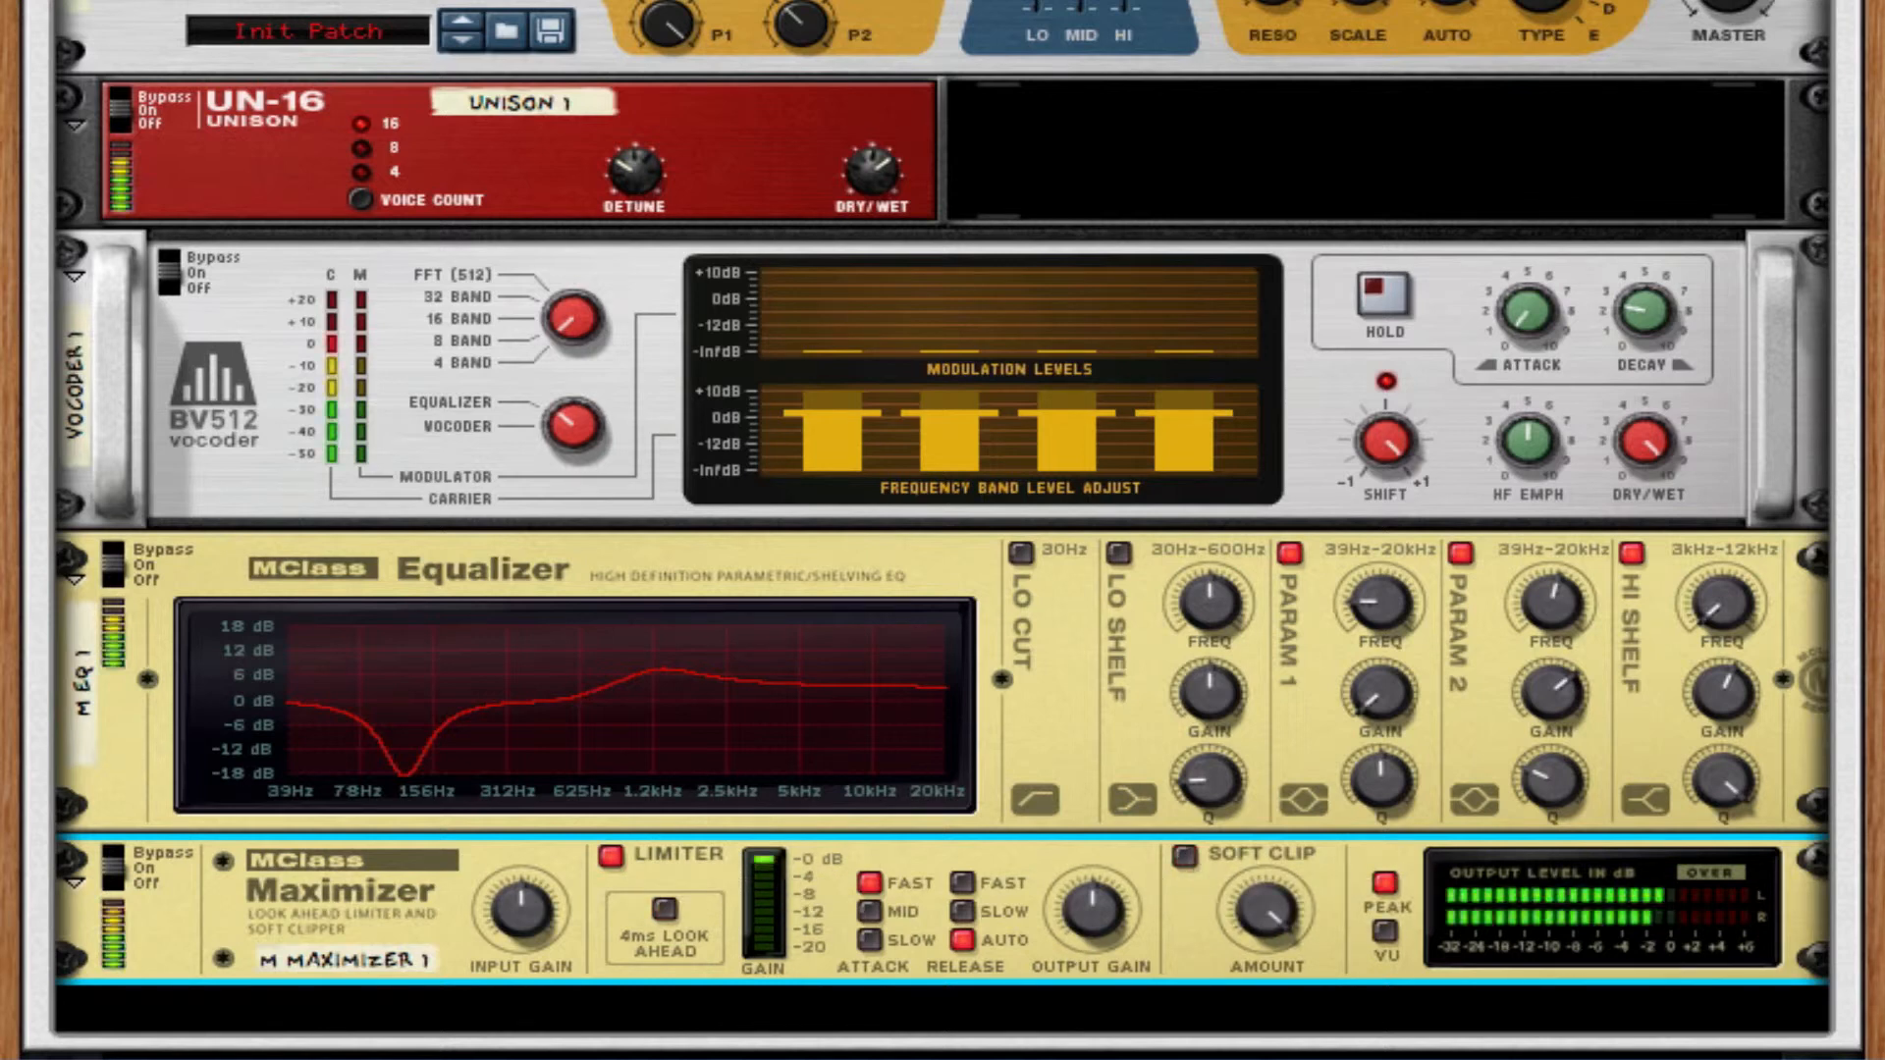
left_click(608, 854)
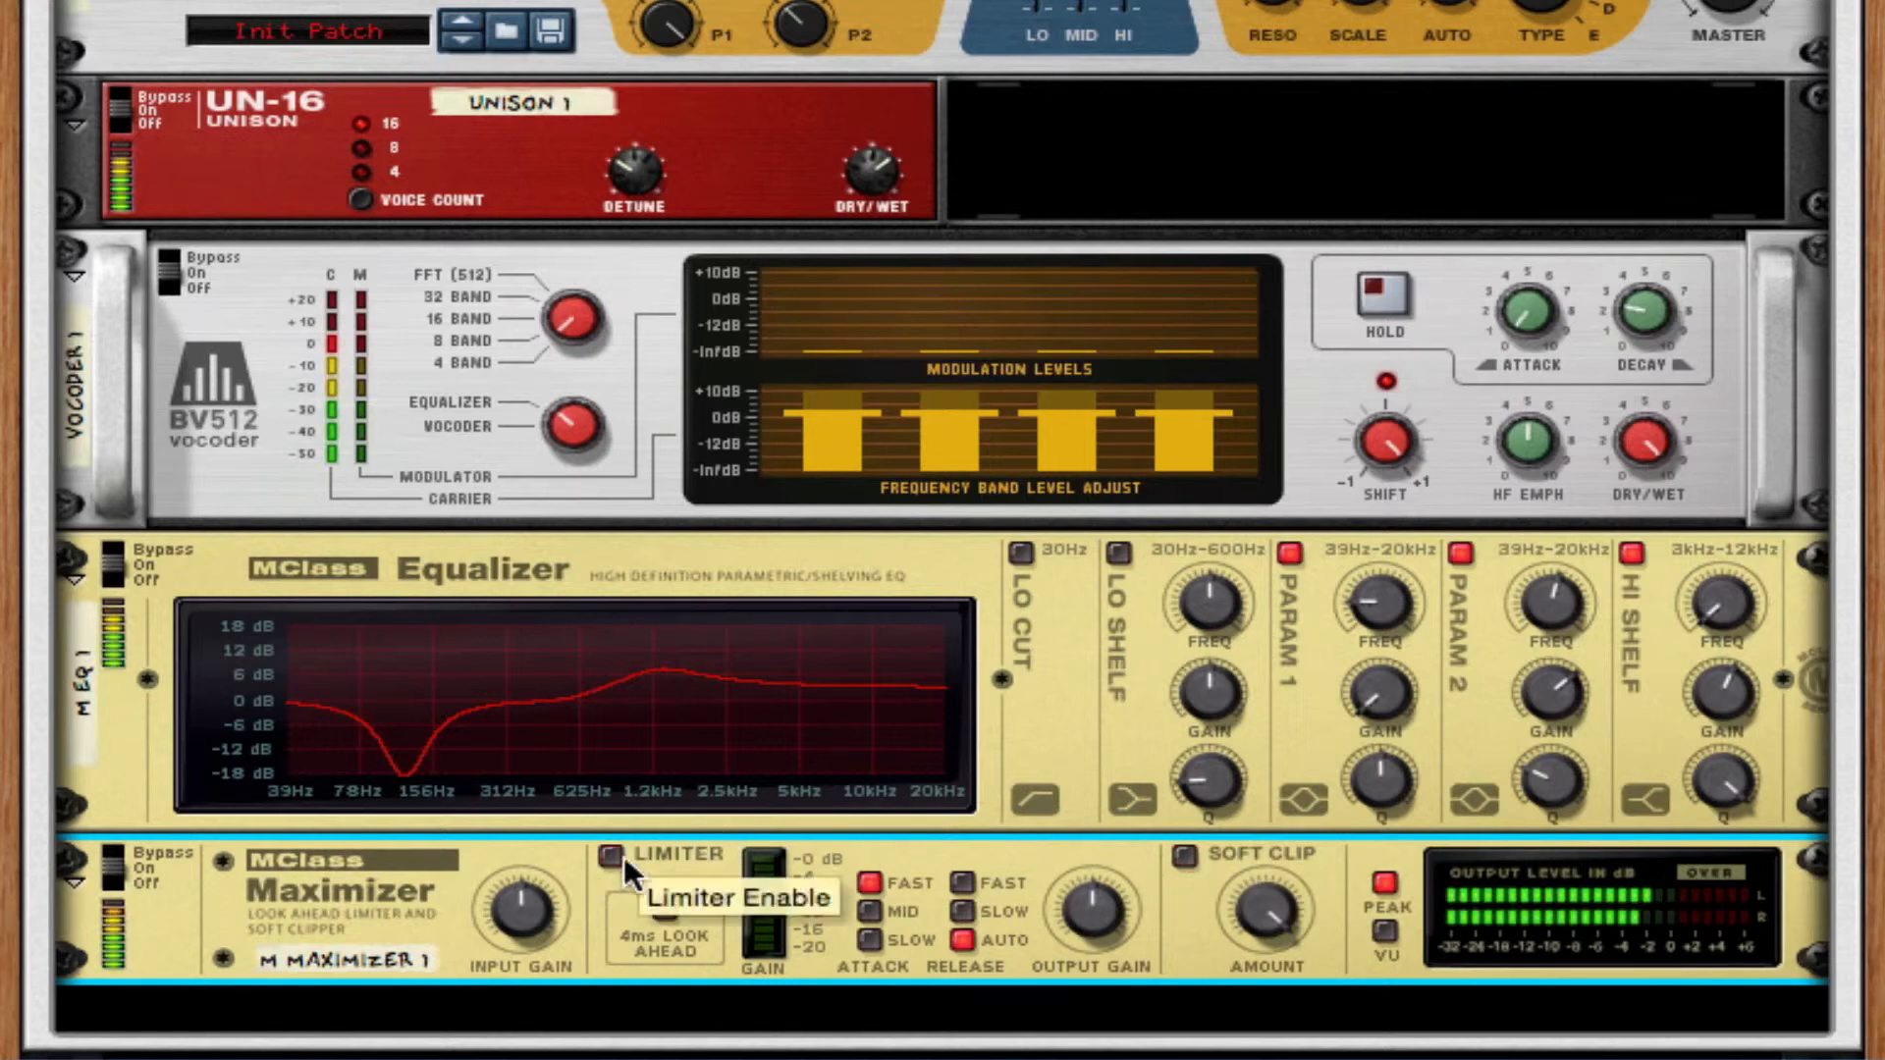
left_click(1186, 857)
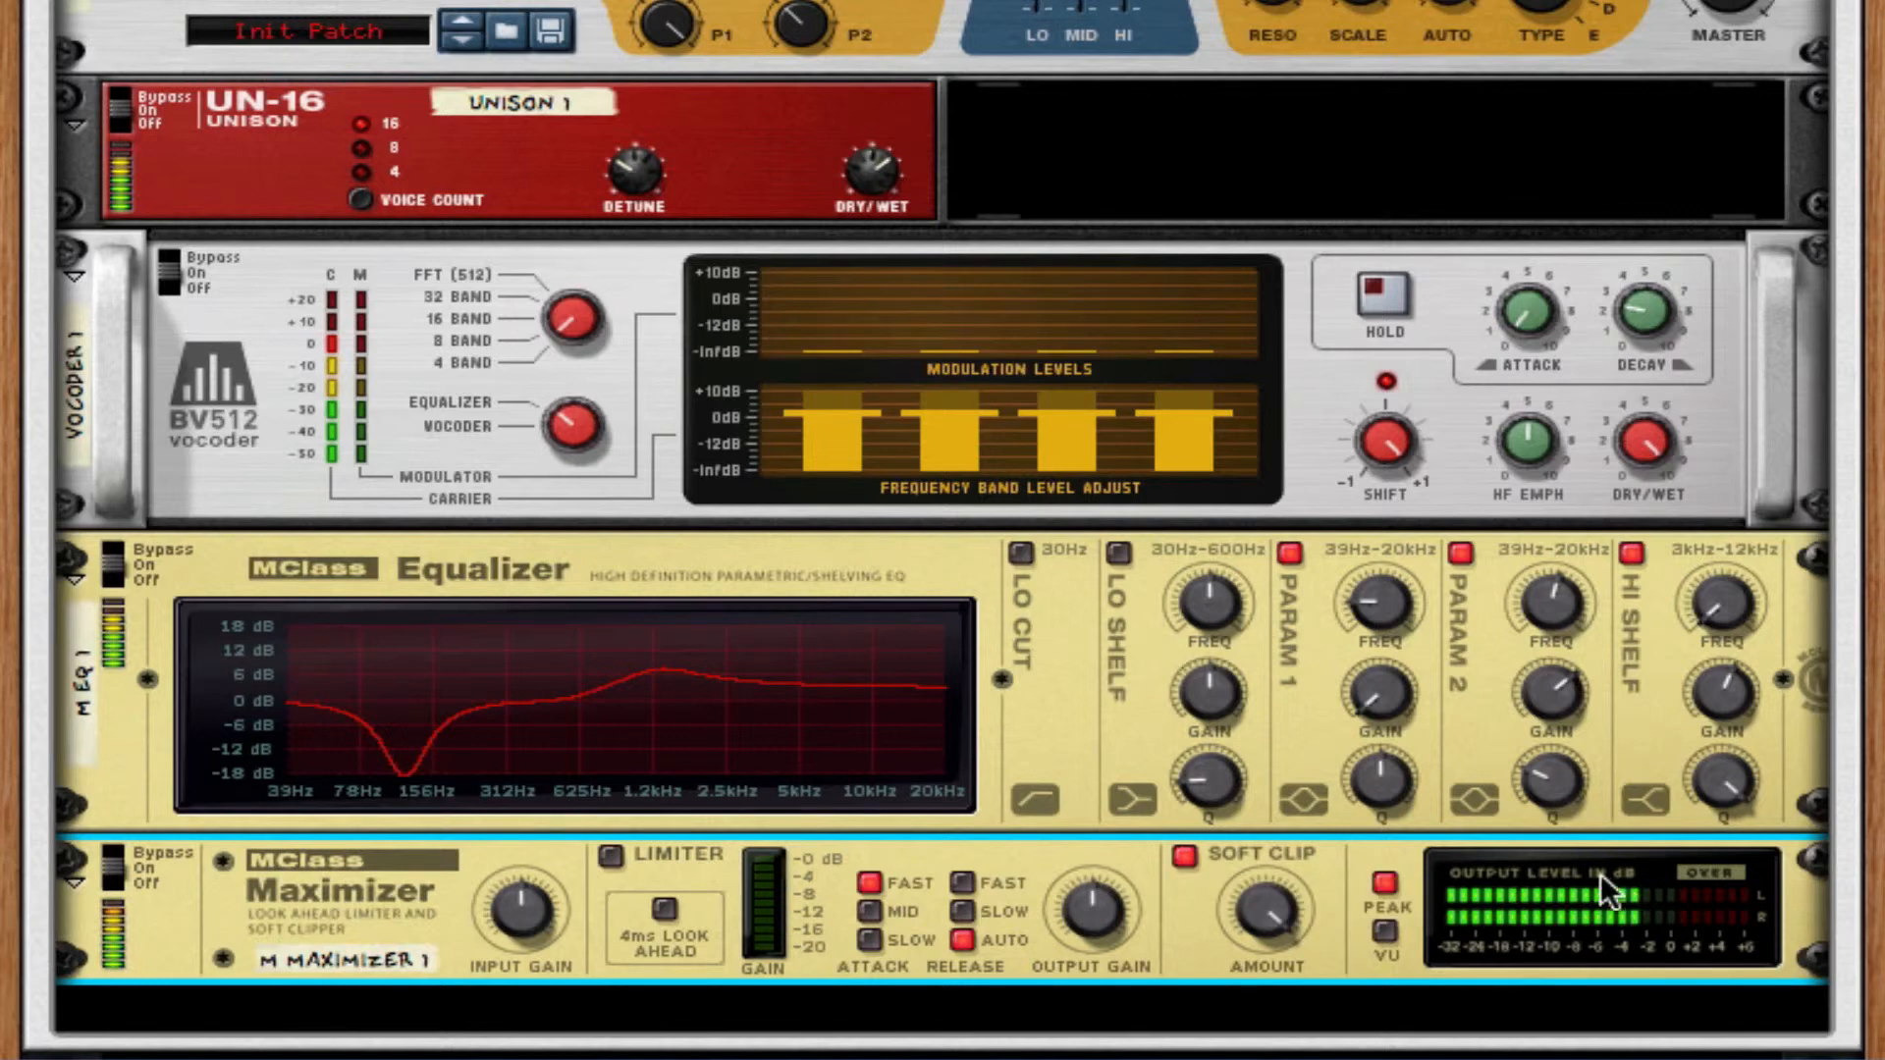
left_click(611, 855)
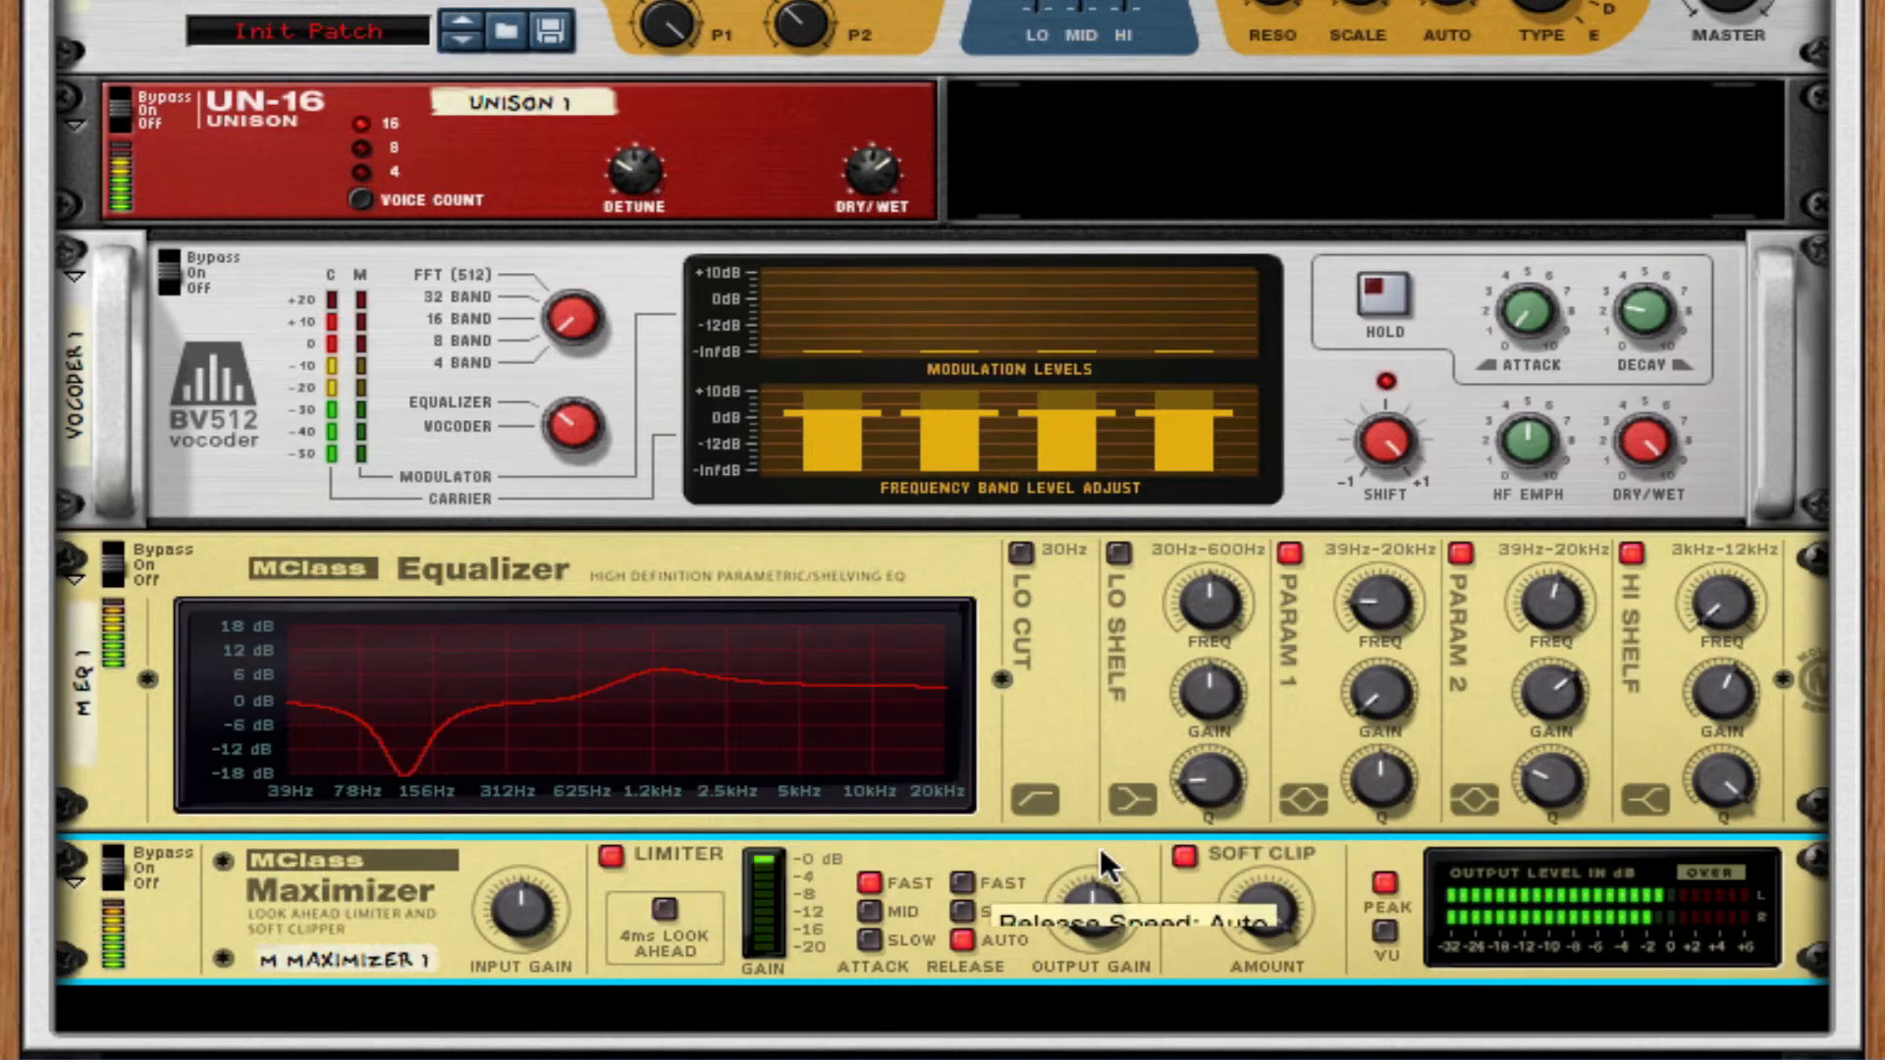
left_click(610, 854)
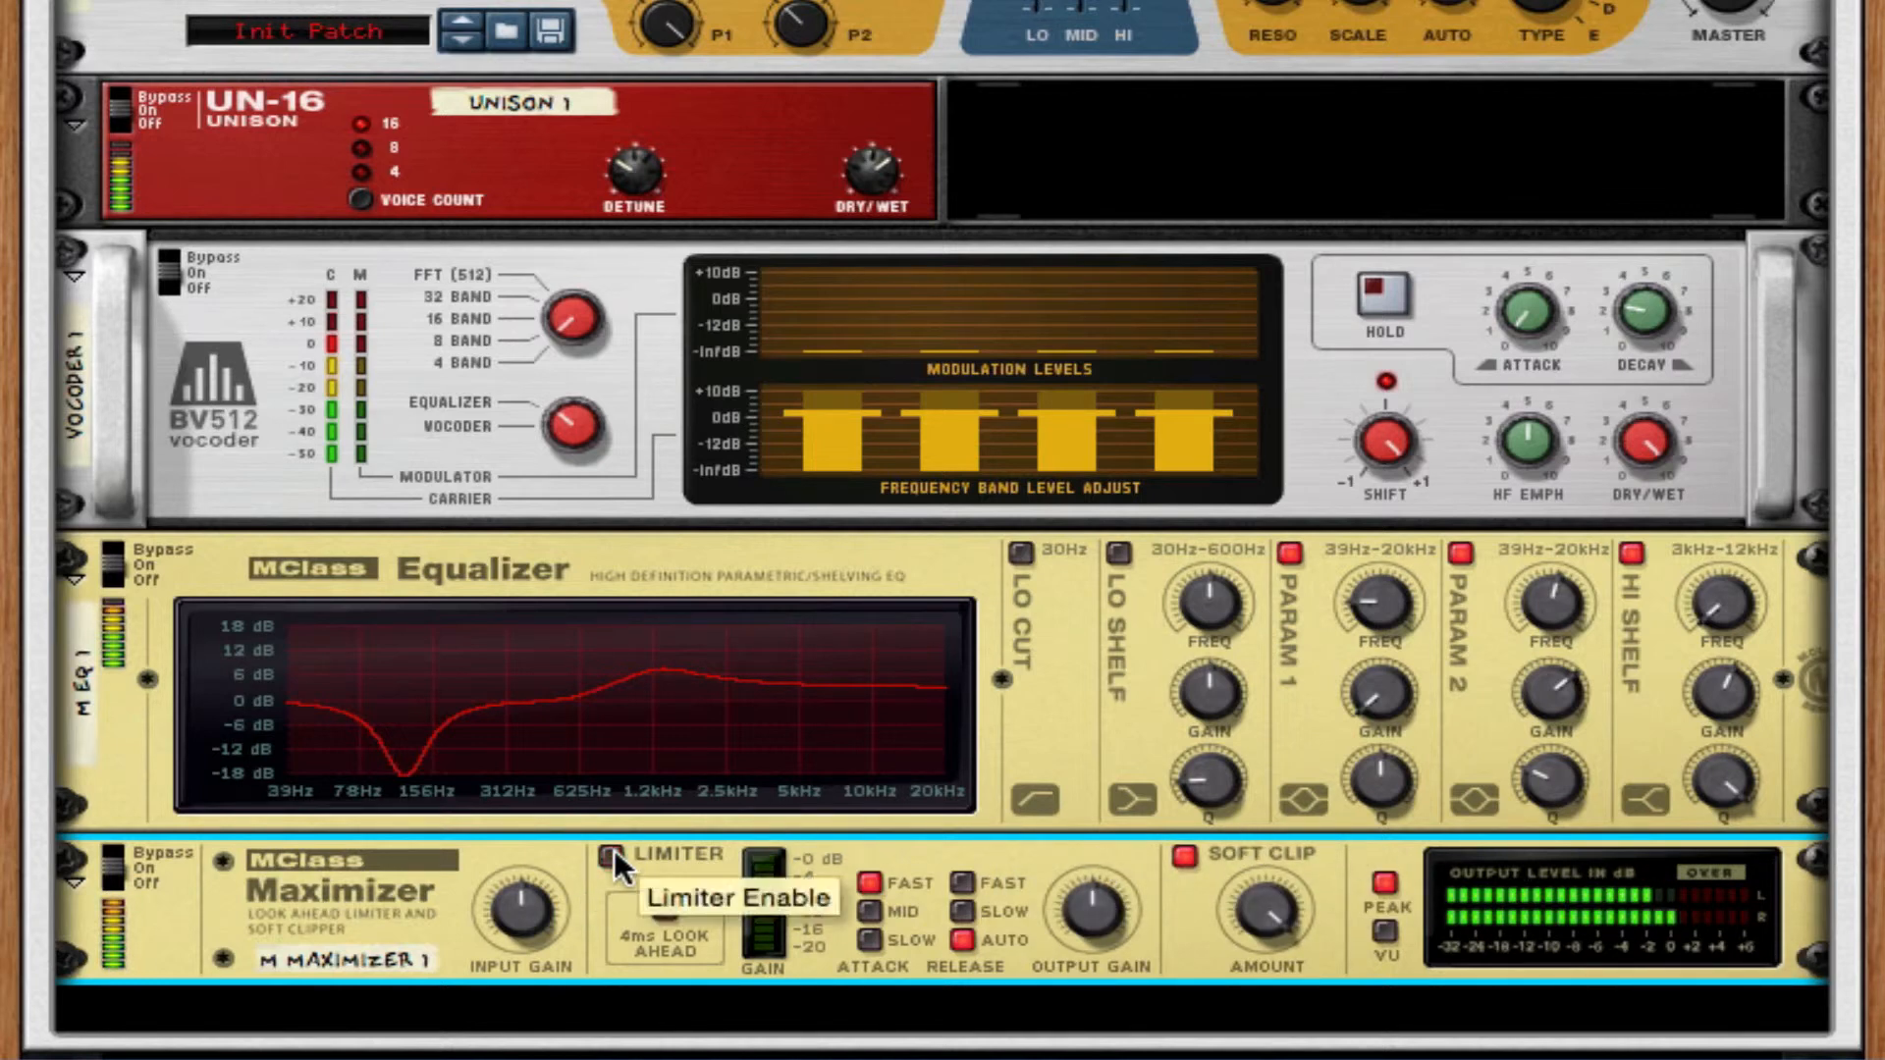
left_click(611, 854)
left_click(614, 853)
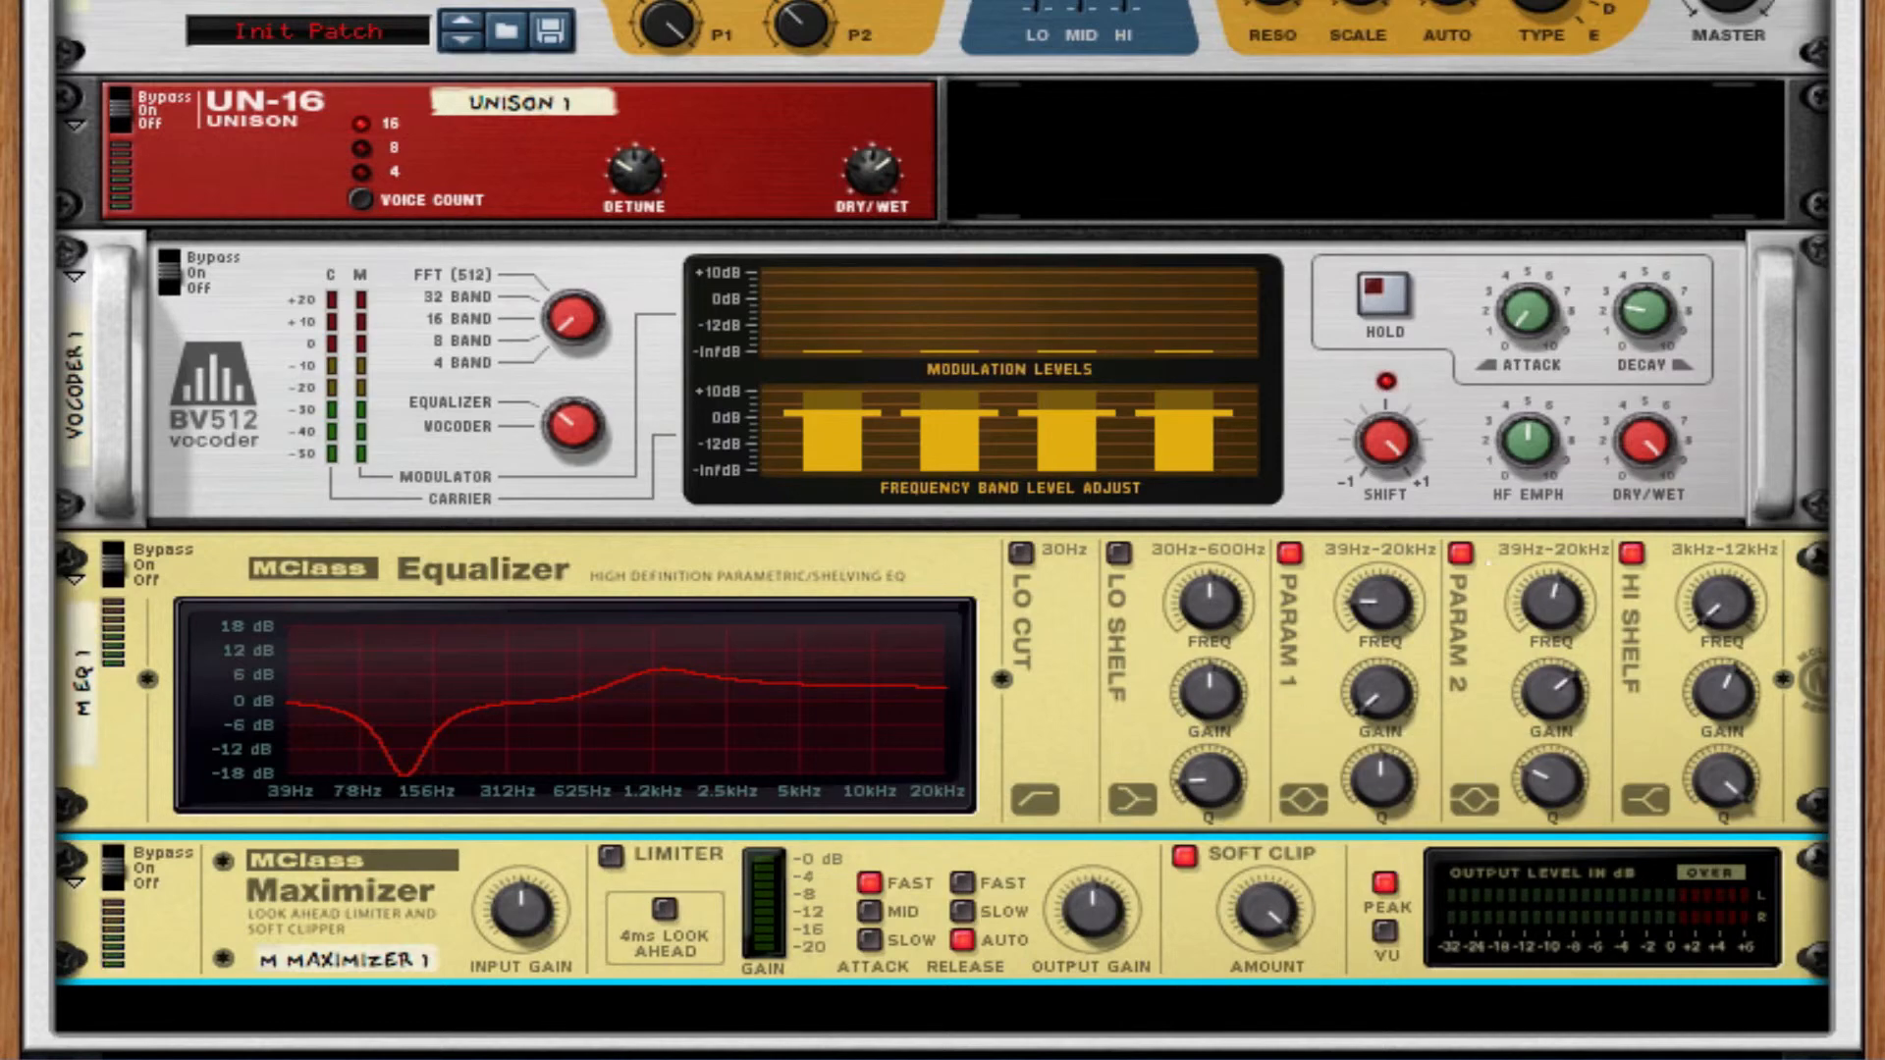
Show the programmer of the Thor synthesizer.
scroll(1402, 633, "up", 5)
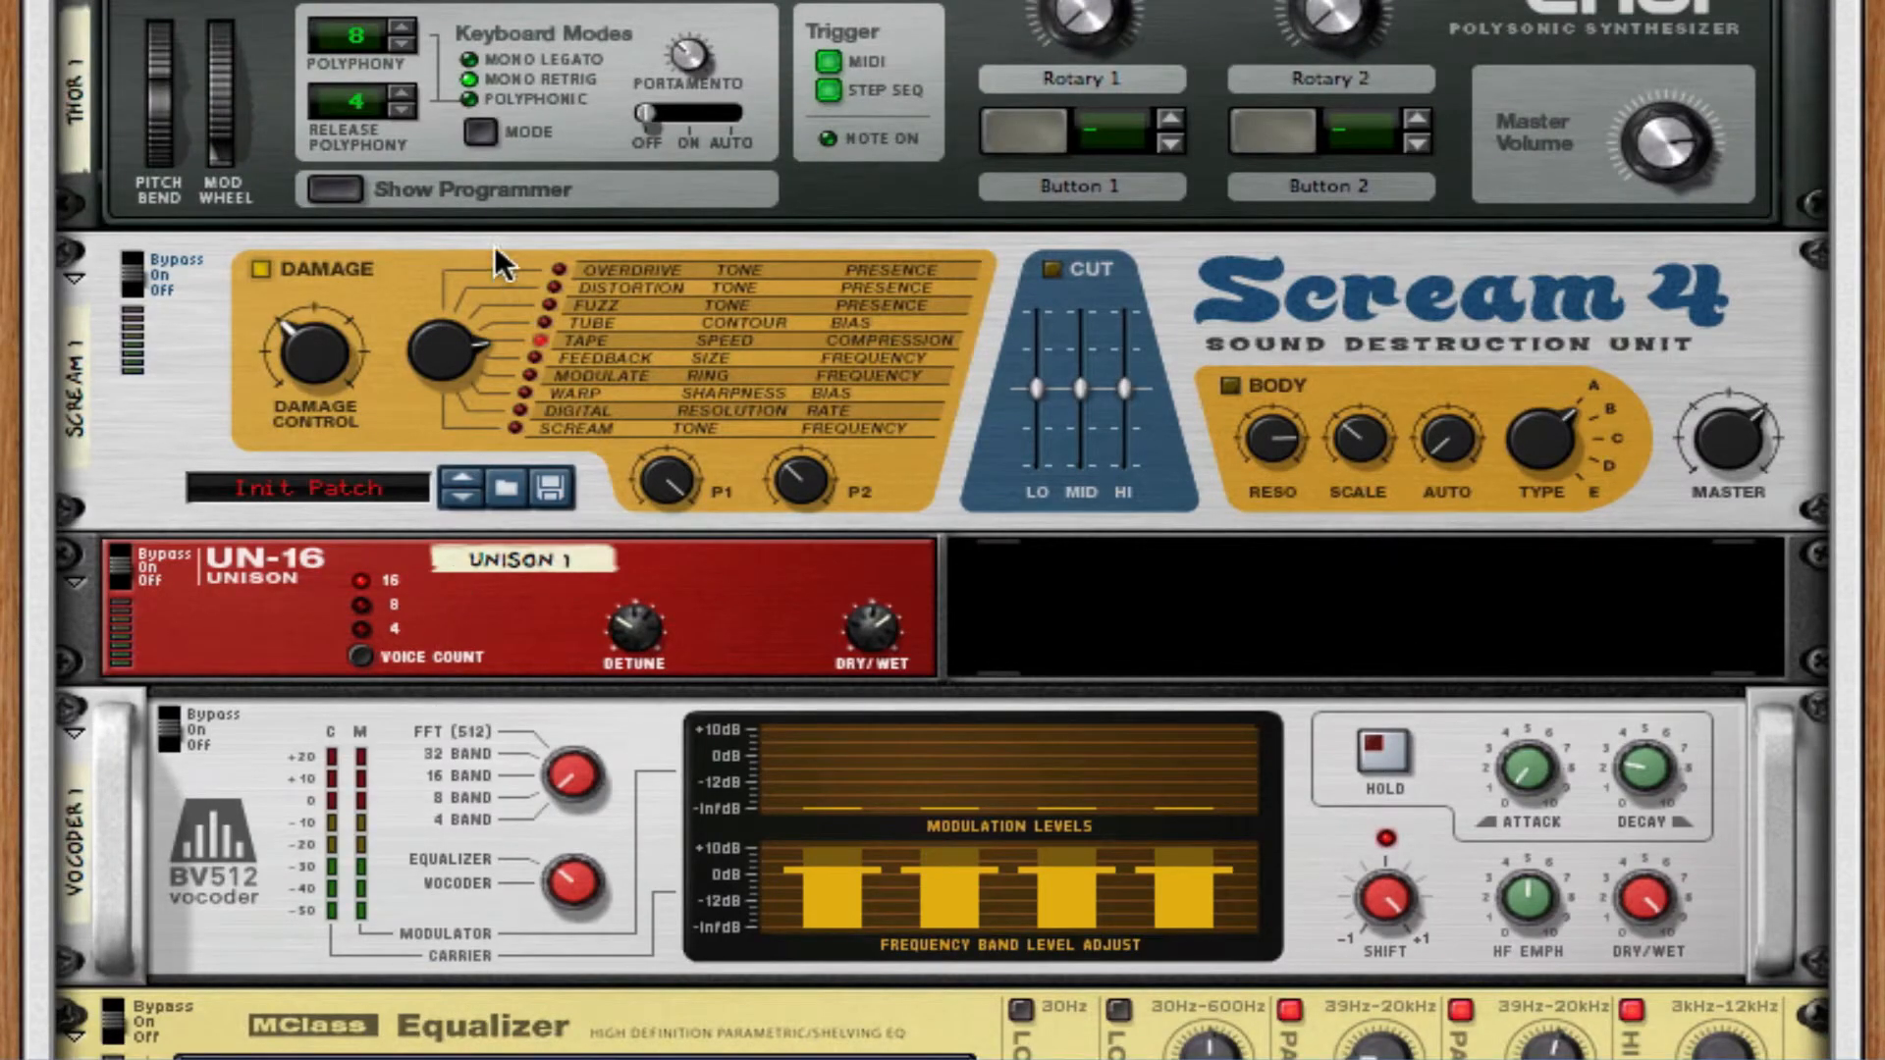
left_click(357, 177)
Toggle the UN-16 Unison's bypass switch to compare the patch with and without the effect.
scroll(967, 305, "down", 1)
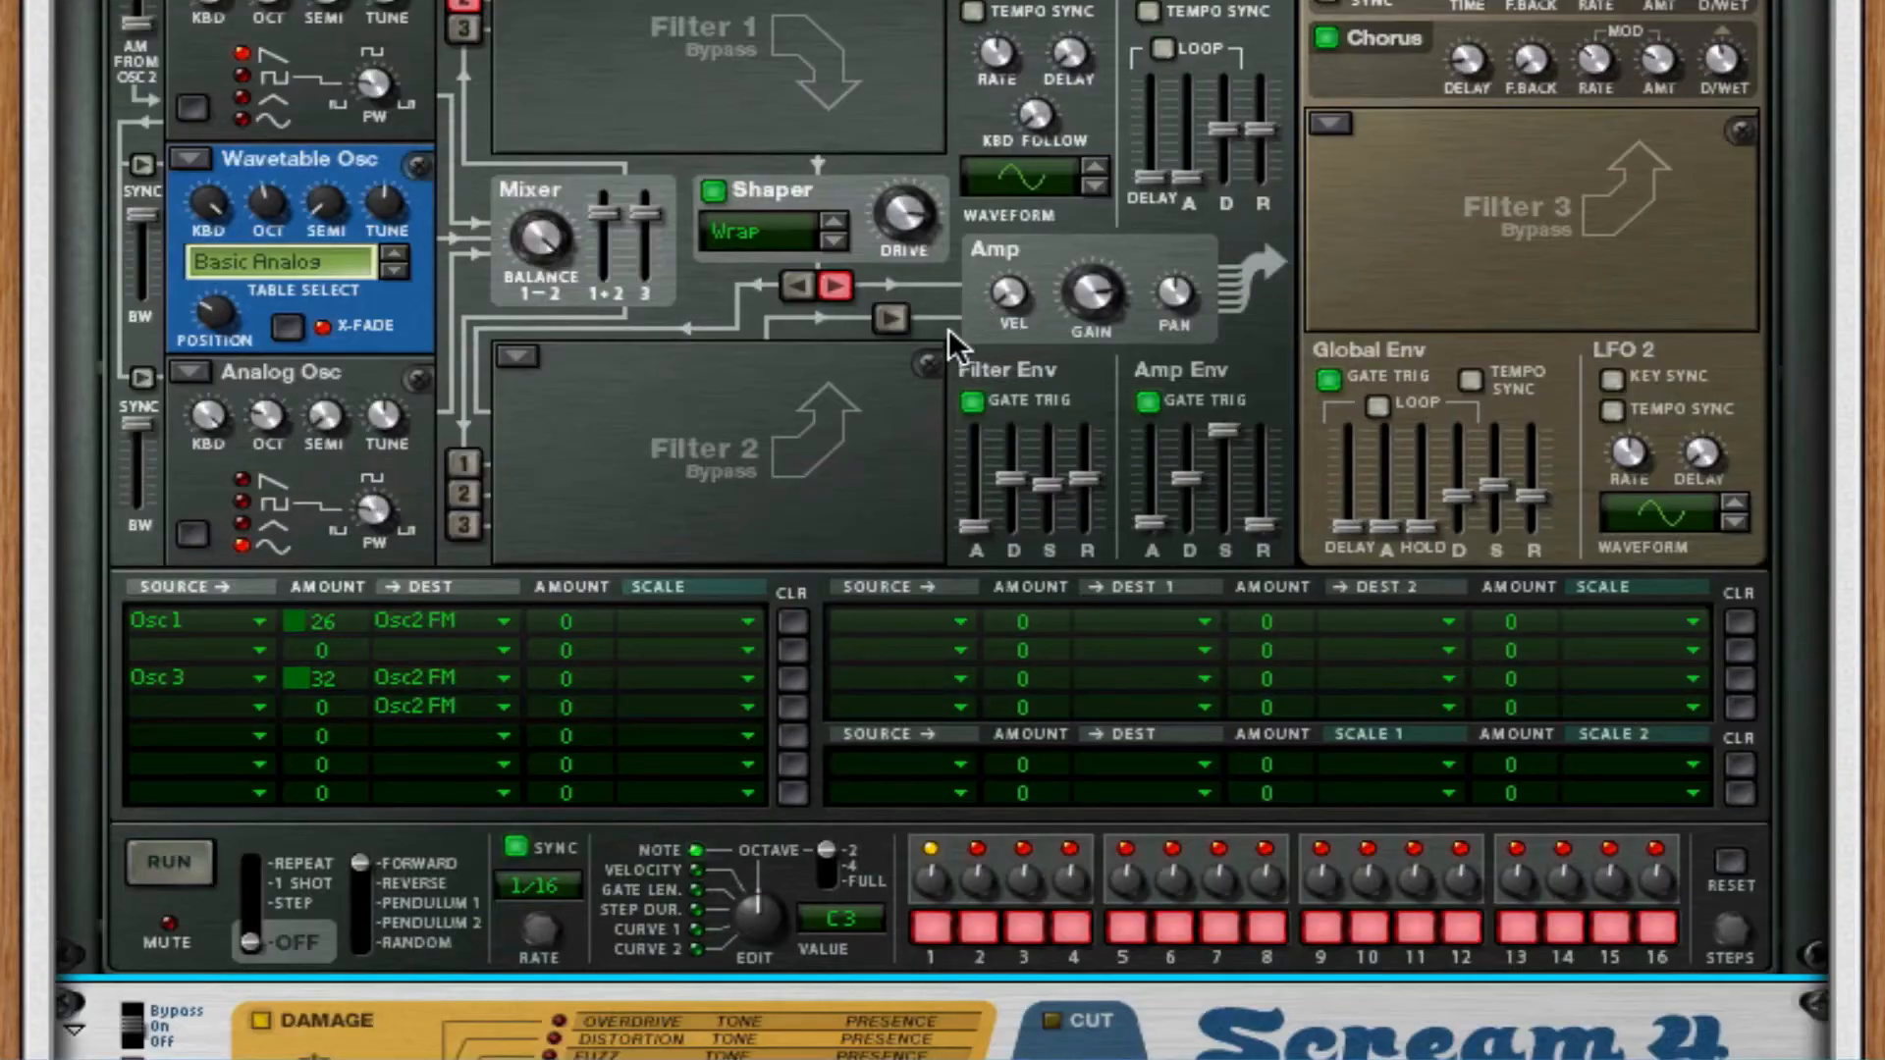
scroll(967, 304, "down", 1)
scroll(707, 472, "down", 4)
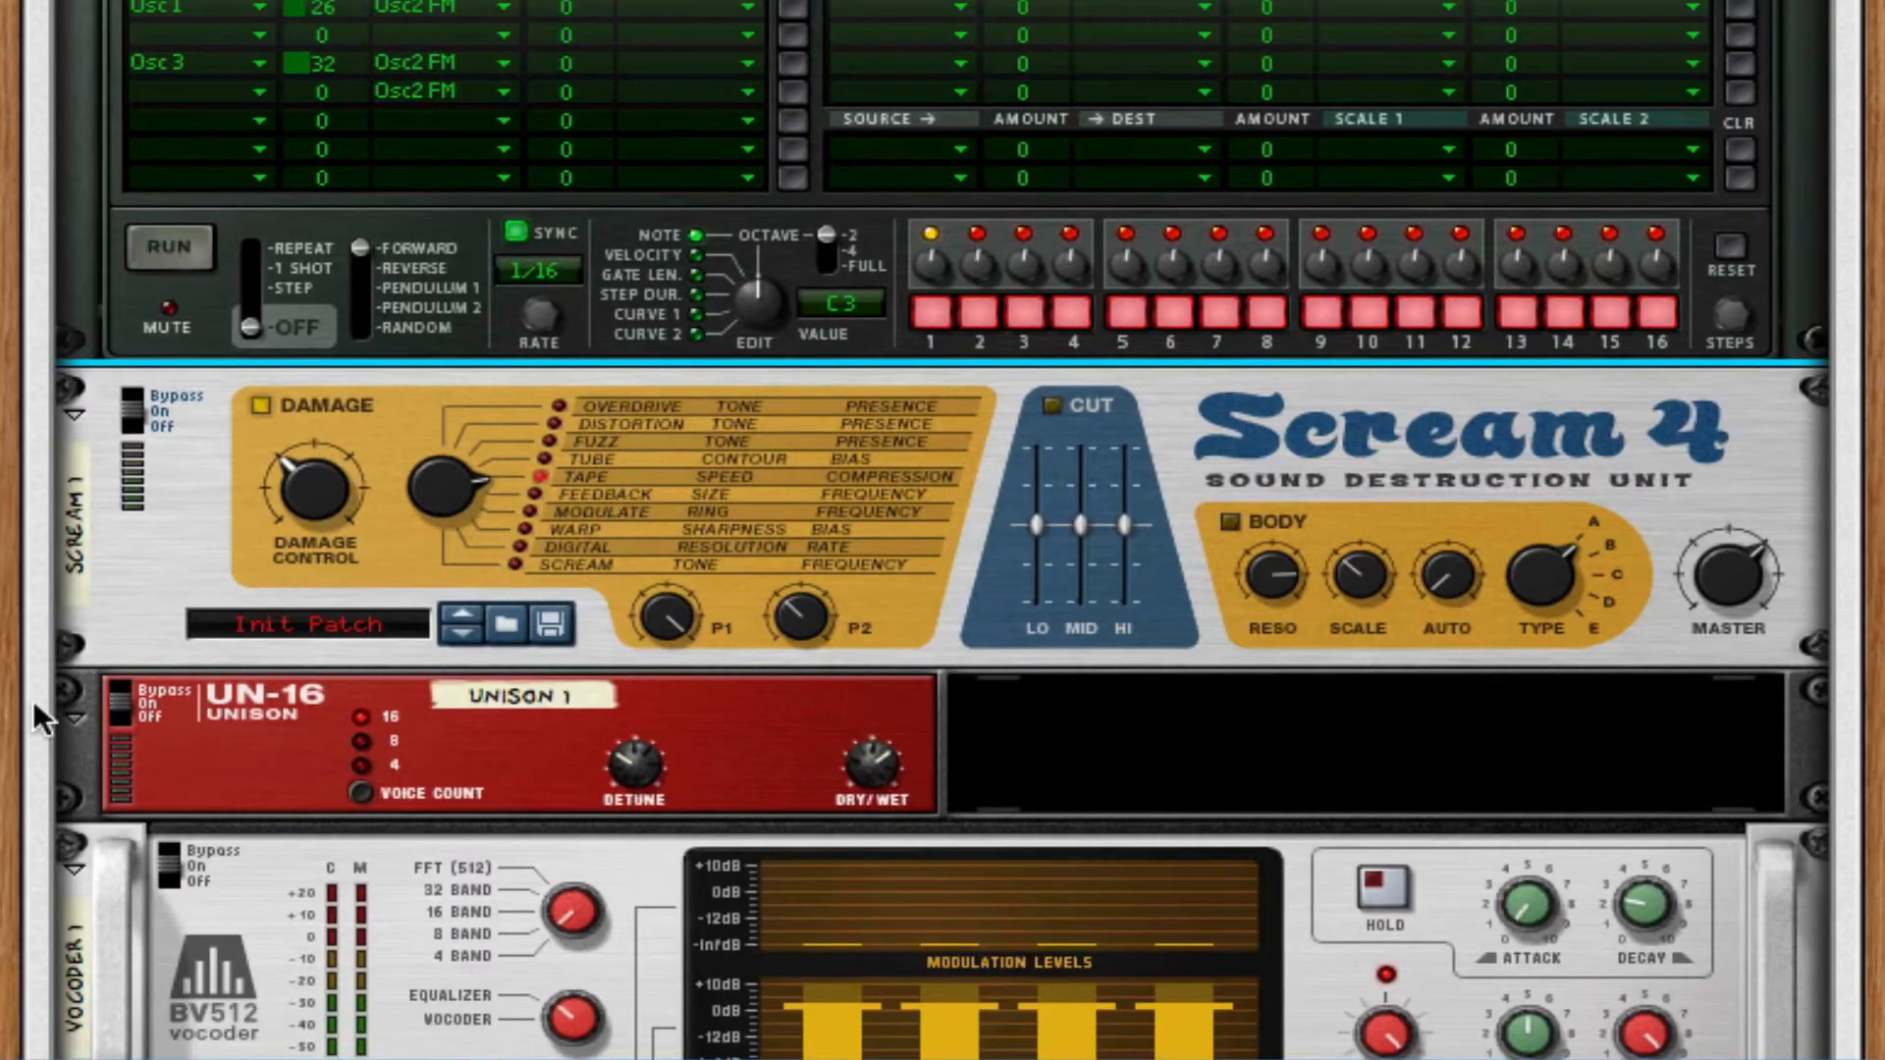
left_click(126, 713)
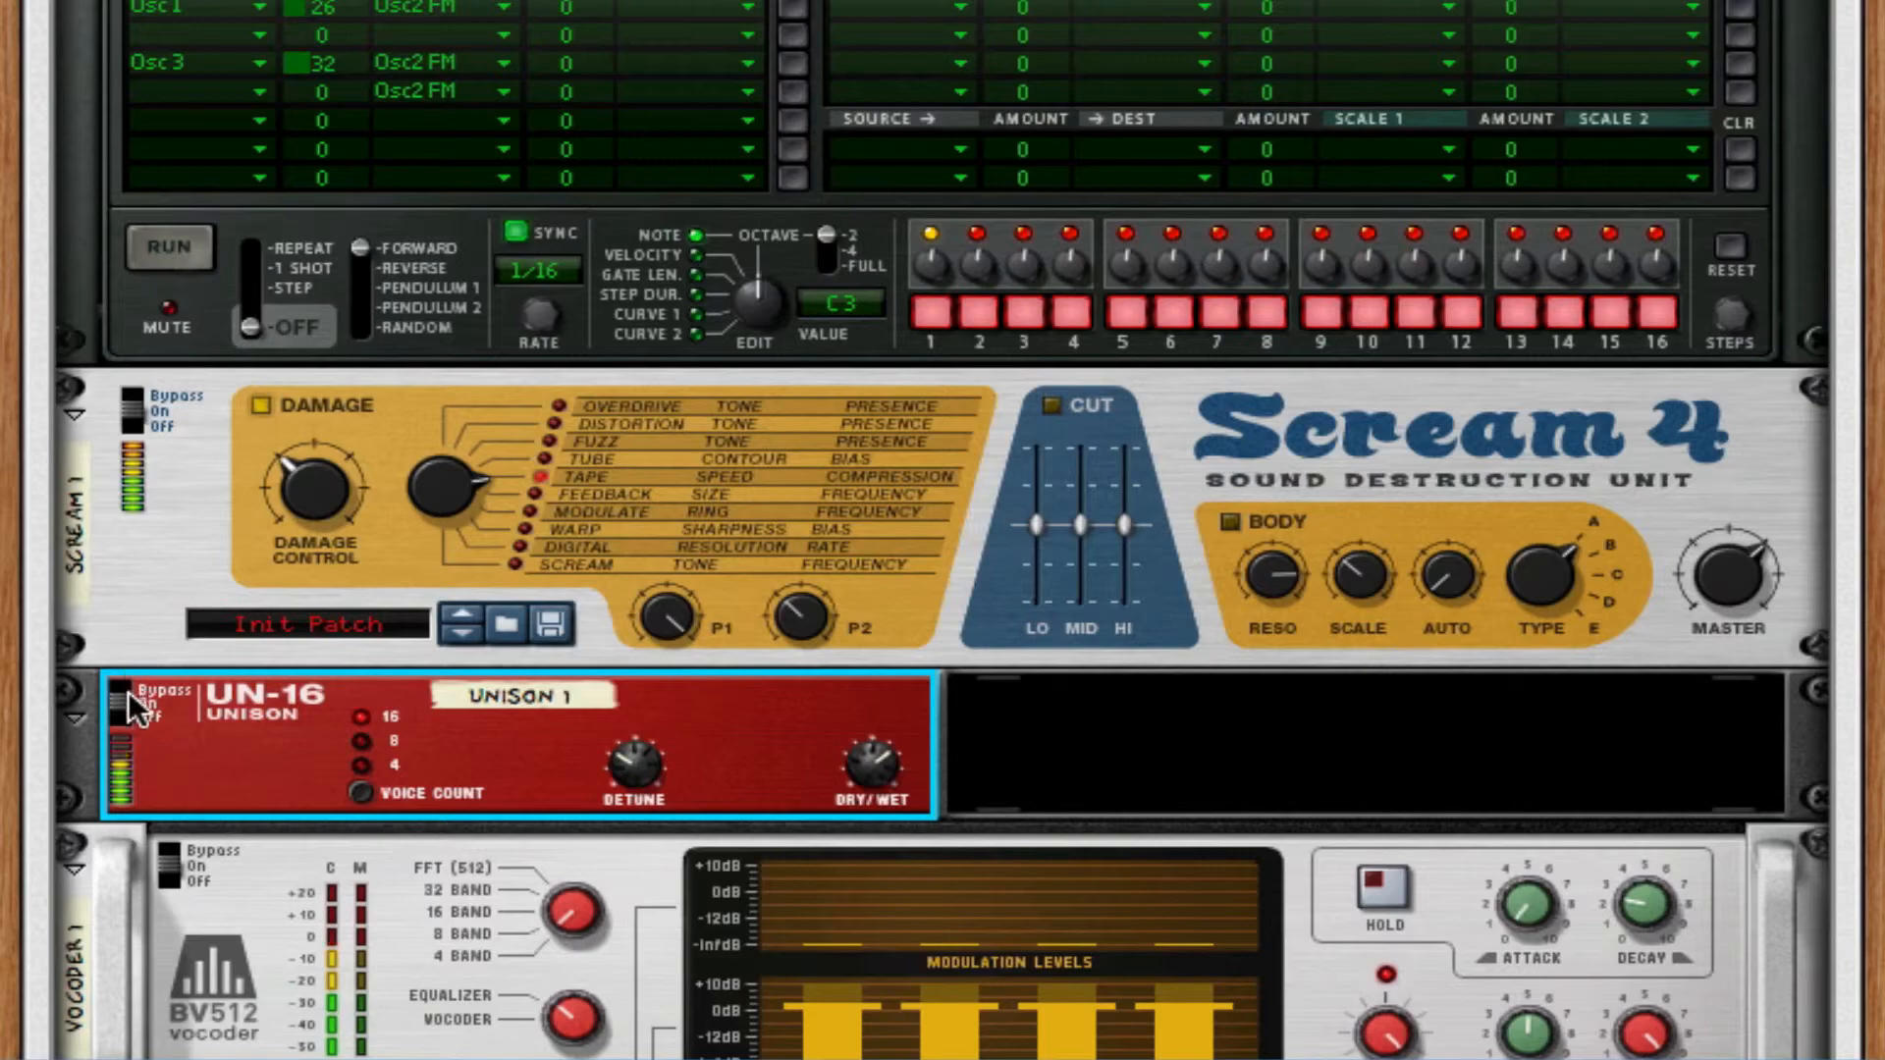
Bring Thor's oscillator and filter section back into view.
scroll(933, 560, "up", 5)
scroll(938, 567, "up", 3)
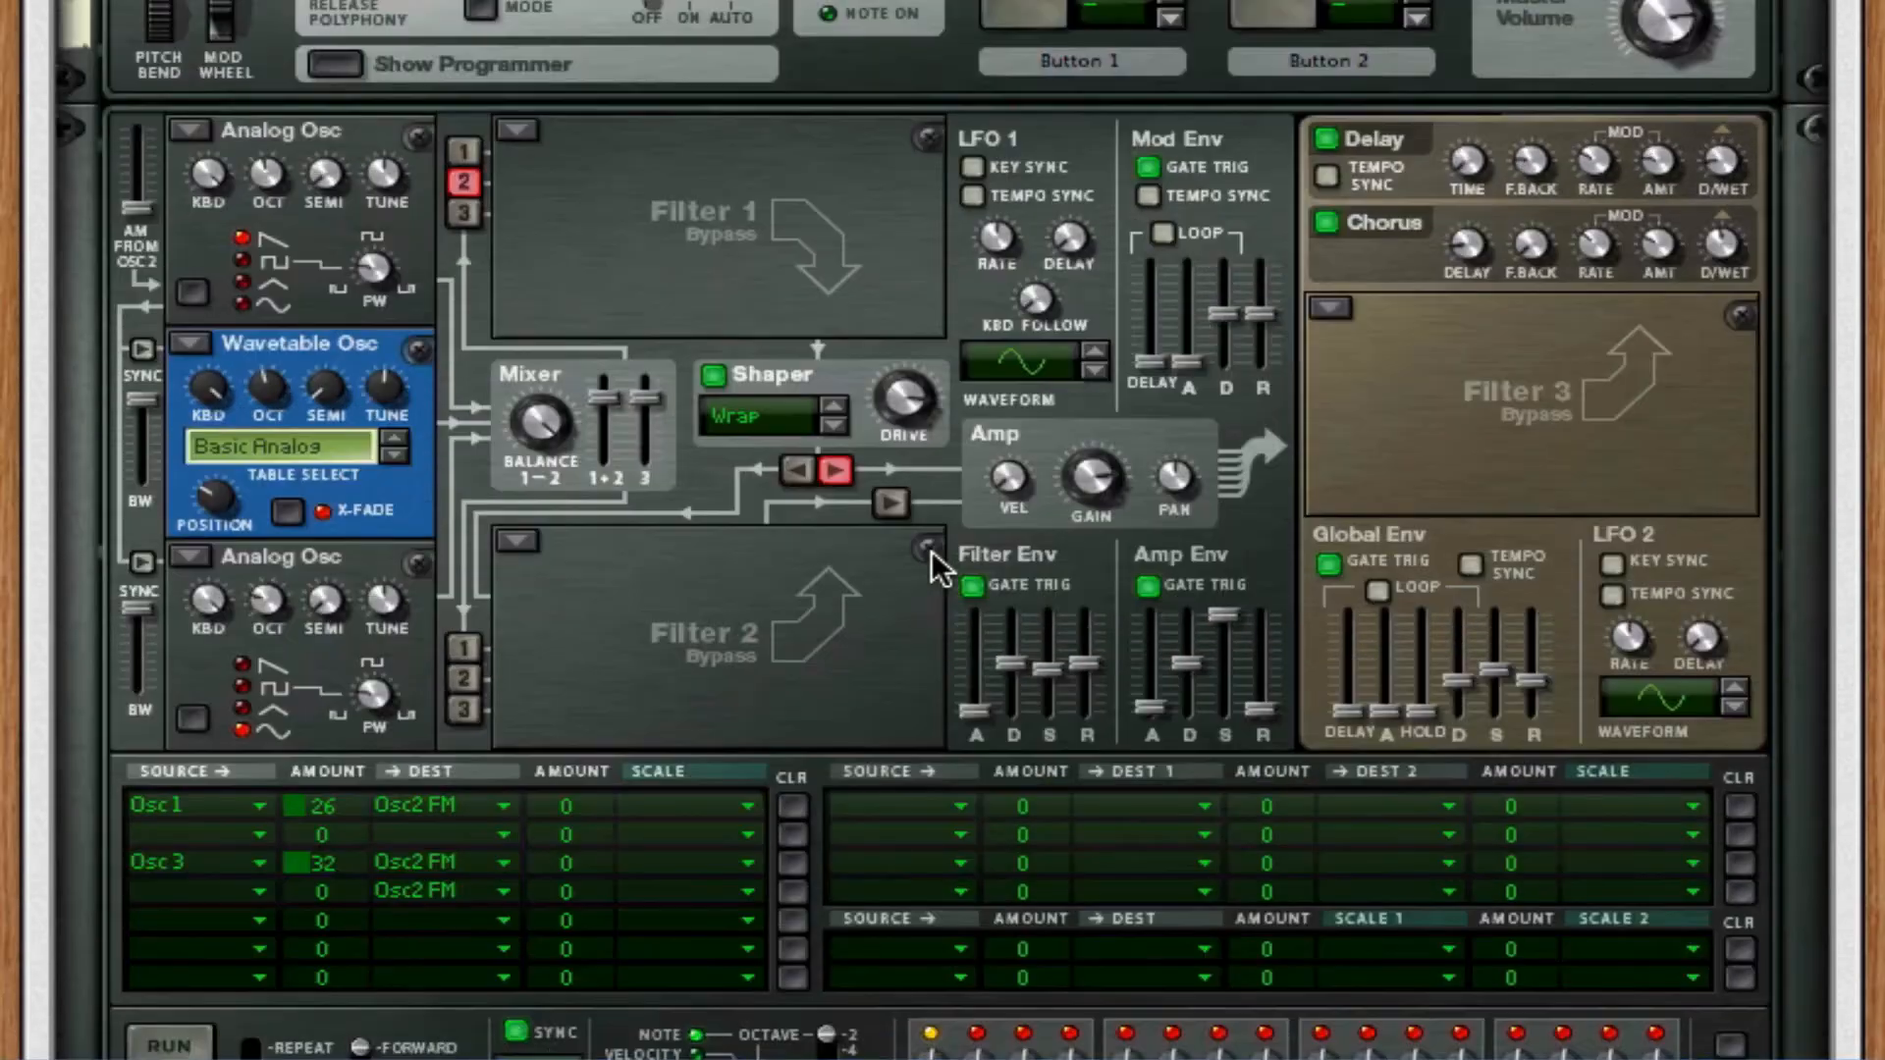
scroll(1215, 438, "up", 5)
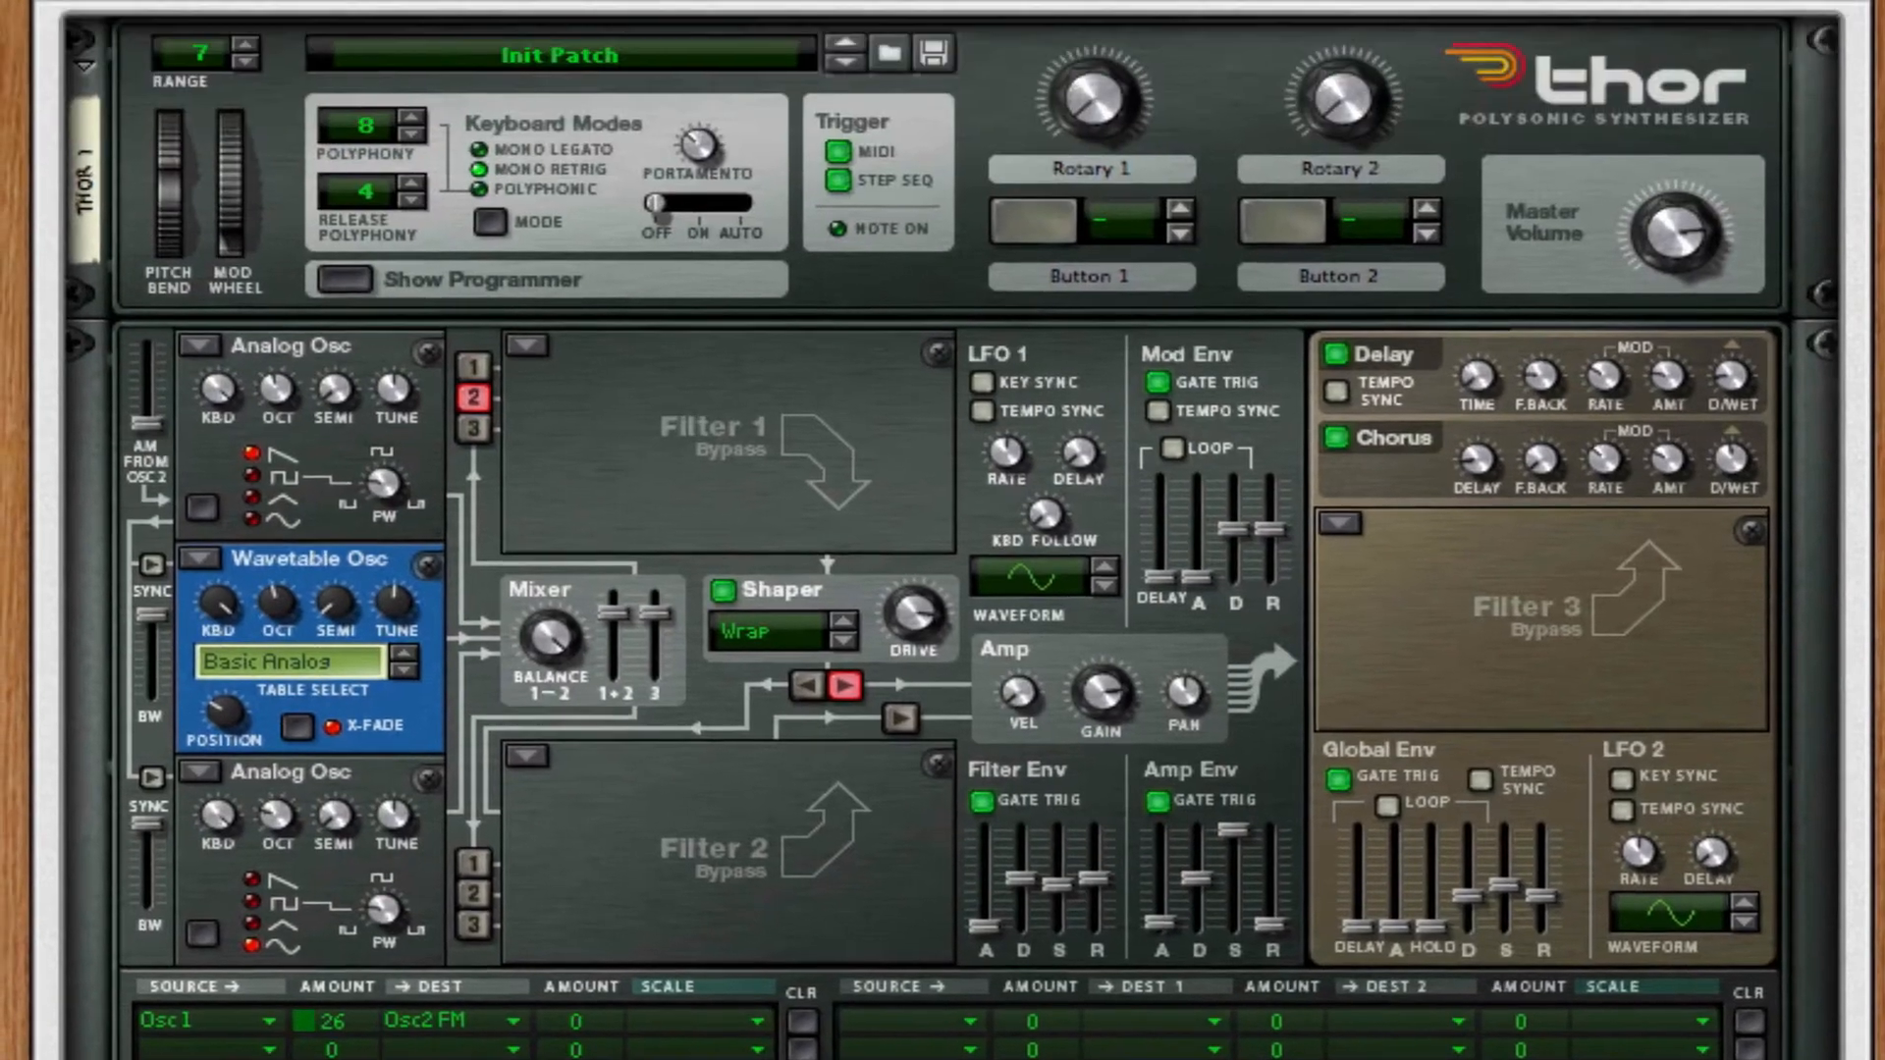